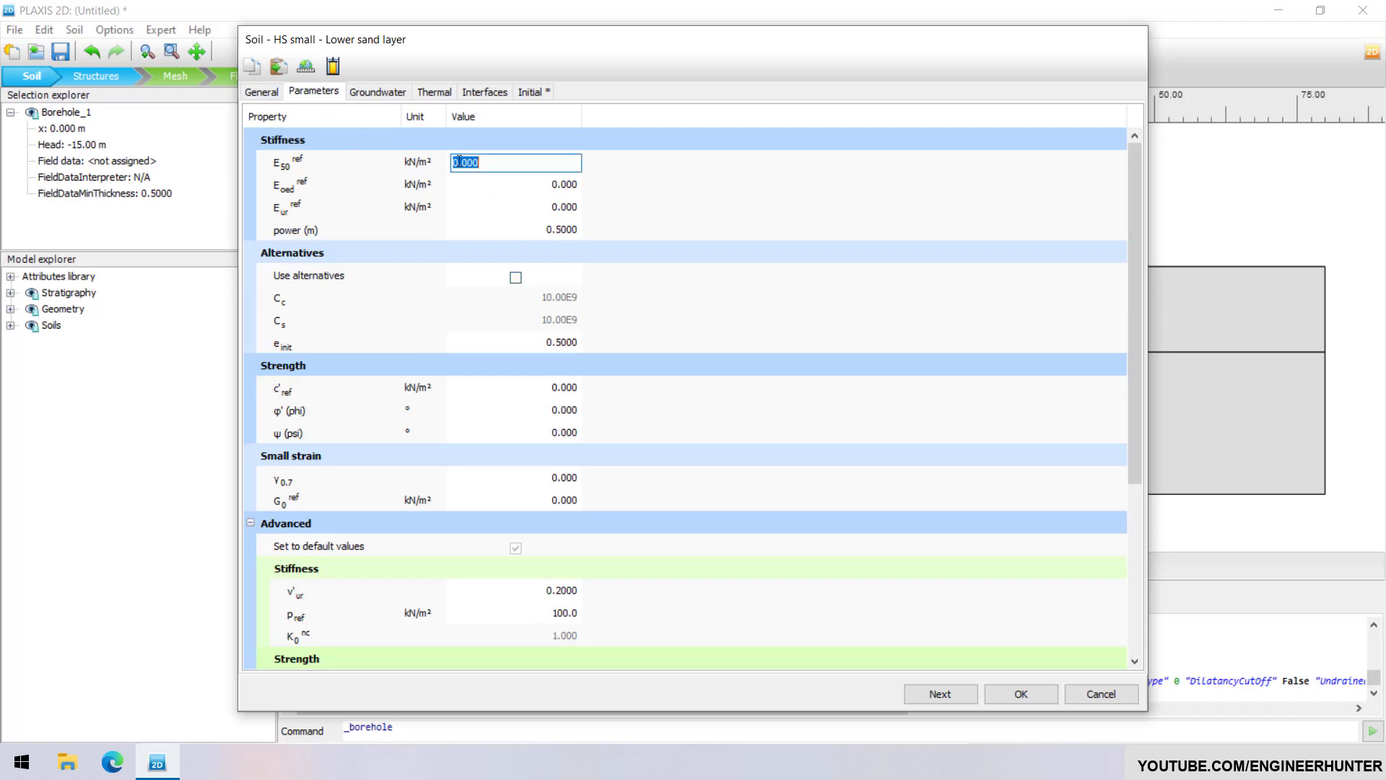
- Set the Lower sand layer's stiffness parameters to E50ref 30E3, Eoedref 36.01E3 and Eurref 110.8E3 kN/m²
text(30e3)
key(Tab)
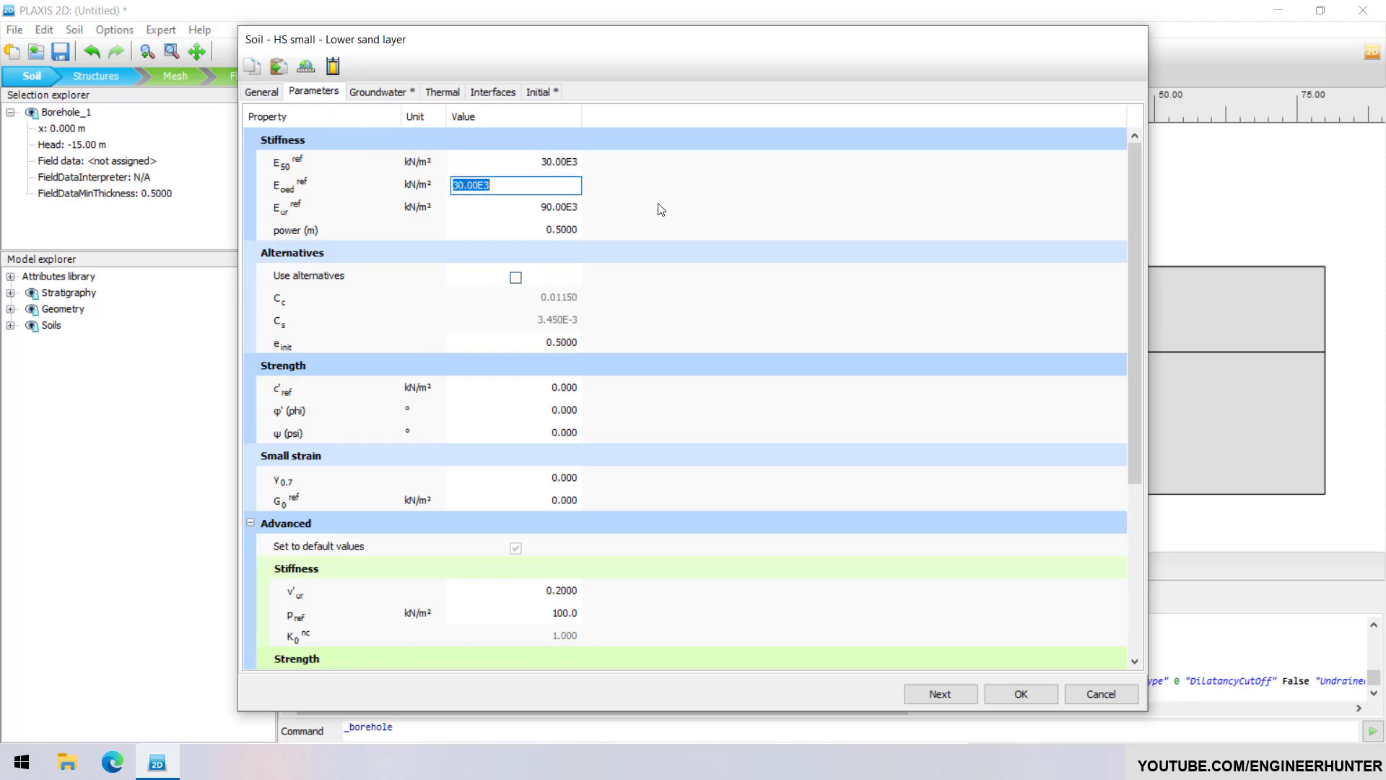
text(3.601)
text(e3)
key(Tab)
text(1)
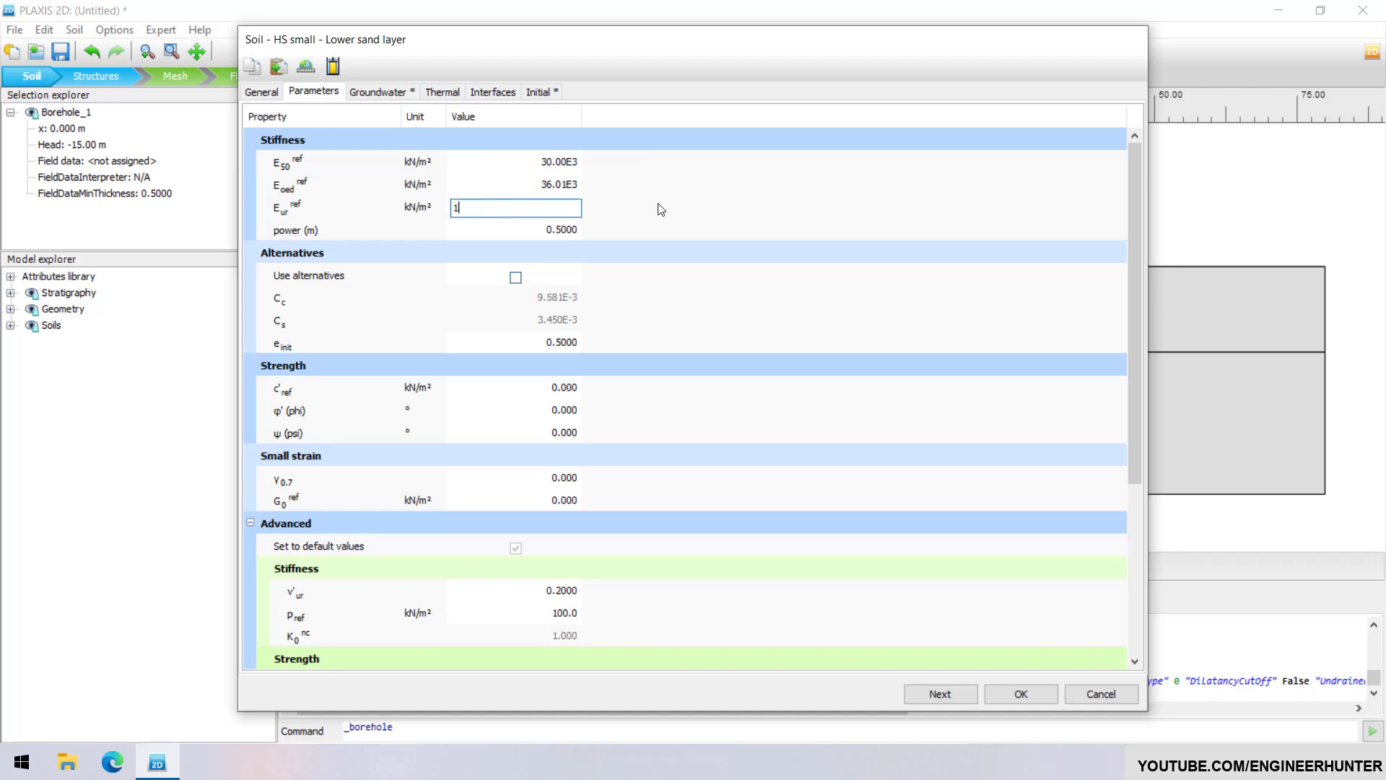
text(.108e3)
key(Tab)
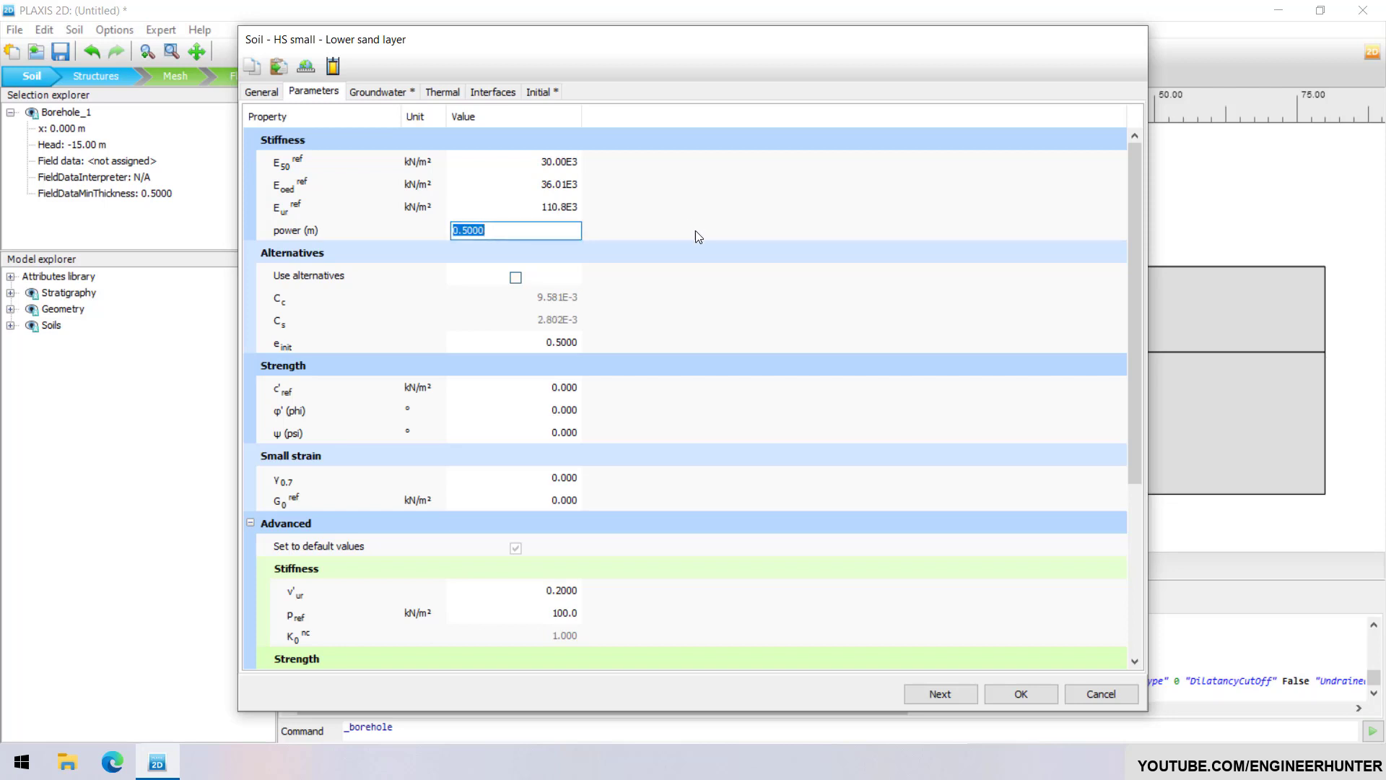
- Set the Lower sand layer's strength parameters to cohesion c'ref 5 kN/m² and friction angle φ' 28°
click(540, 385)
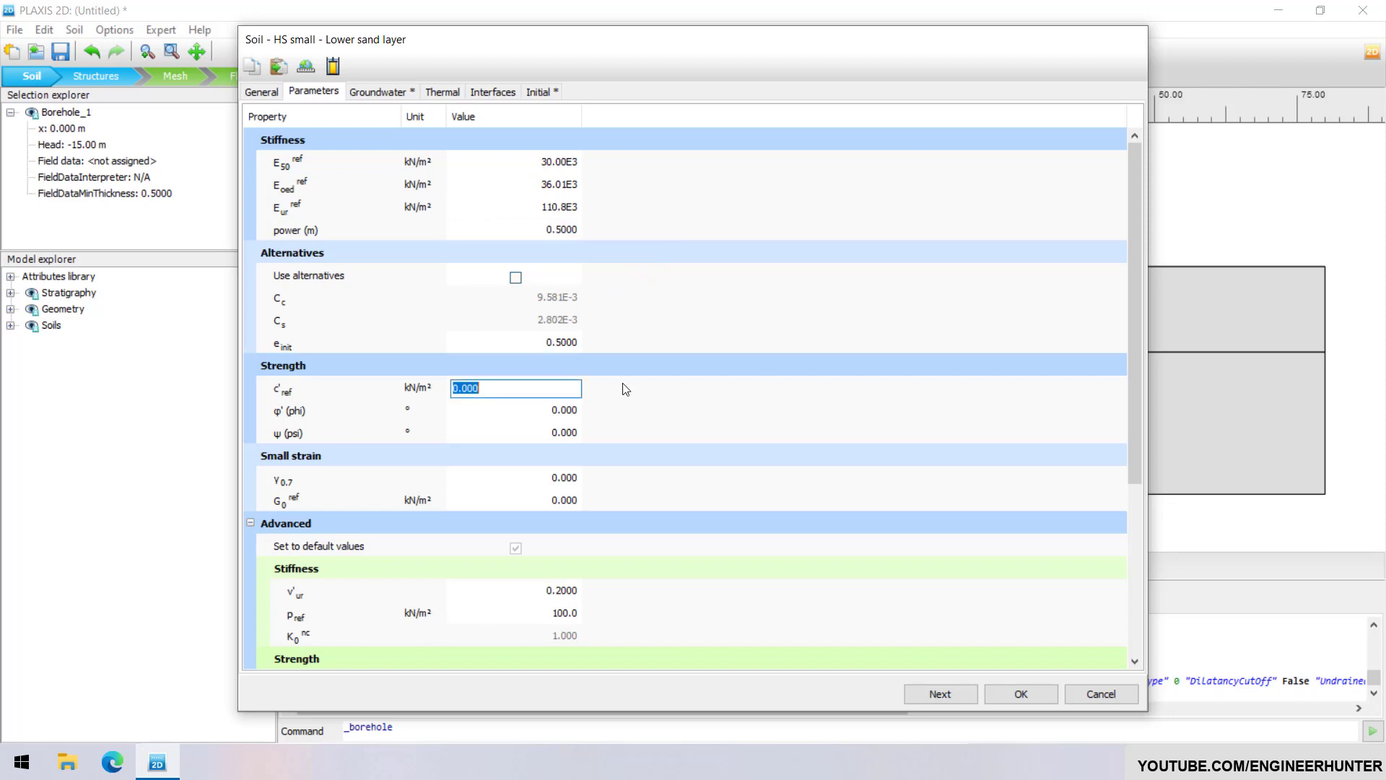
text(5)
key(Tab)
text(28)
key(Return)
- Set the small-strain parameters γ0.7 to 1.5e-4 and G0ref to 1e5 kN/m², and save the Lower sand layer material
click(556, 485)
text(1.5e-4)
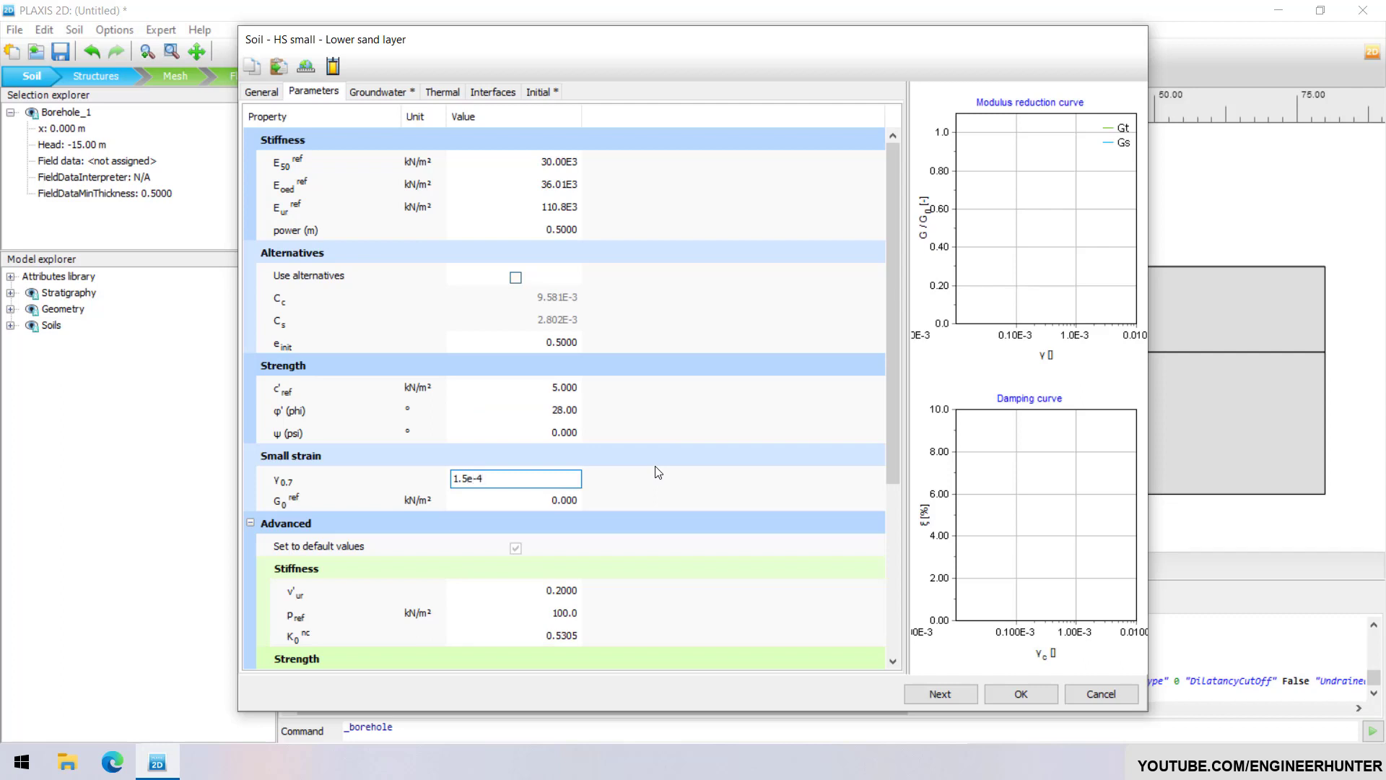
key(Tab)
text(1e5)
key(Tab)
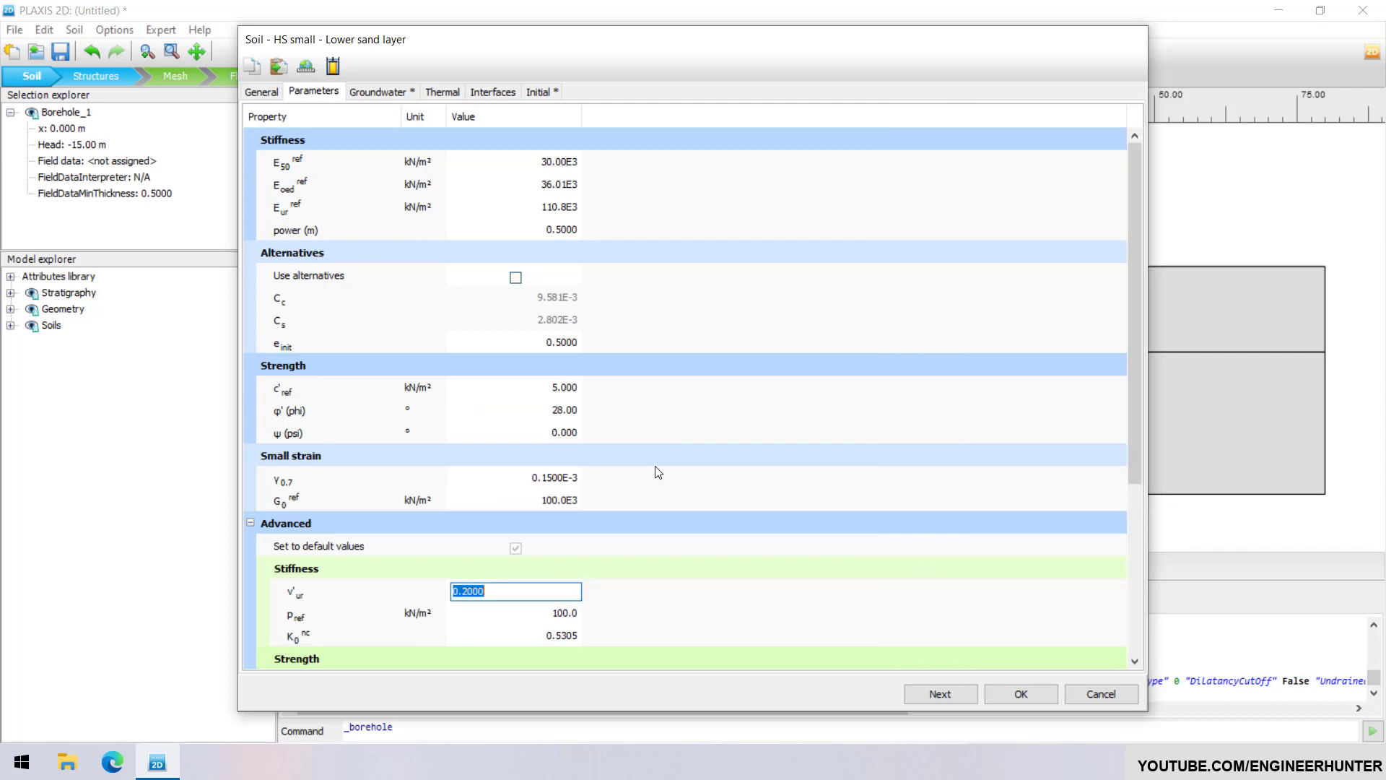
click(679, 590)
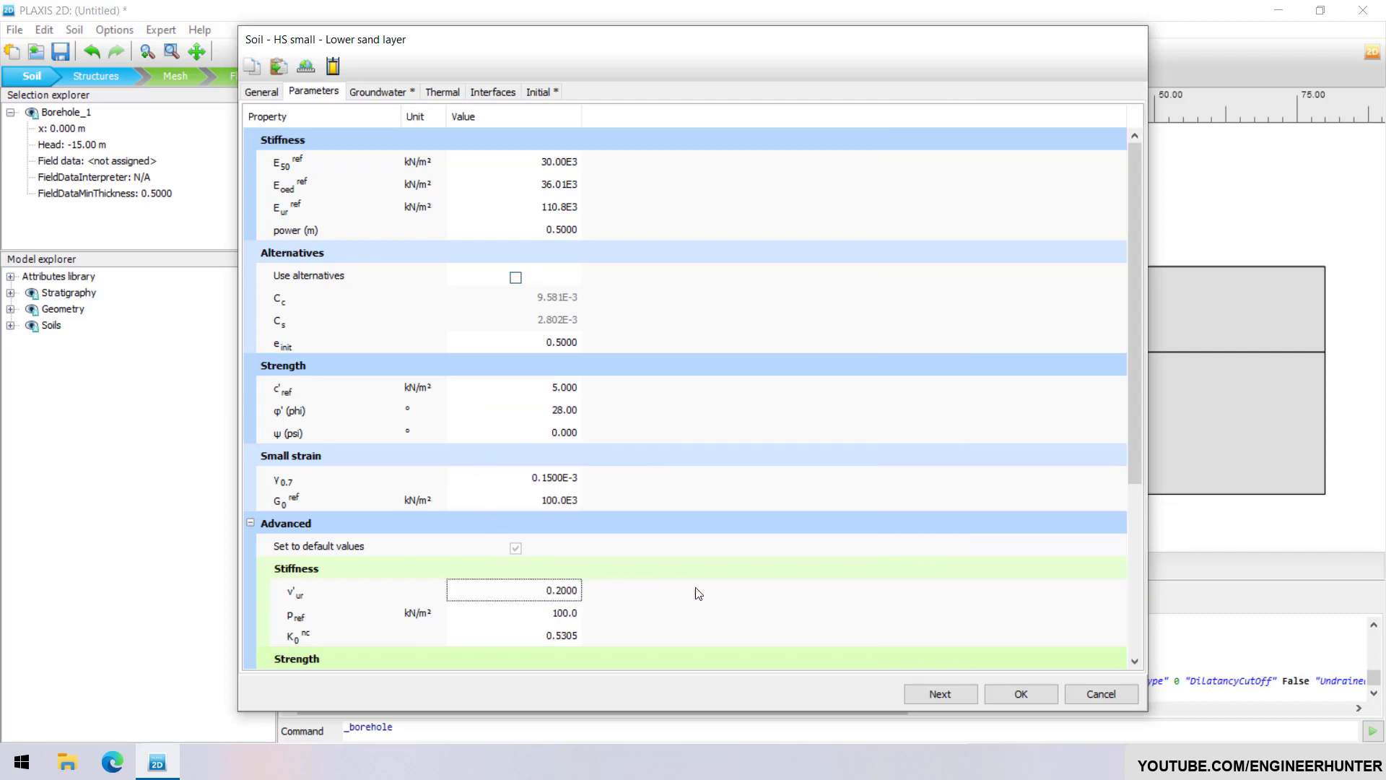
click(1012, 696)
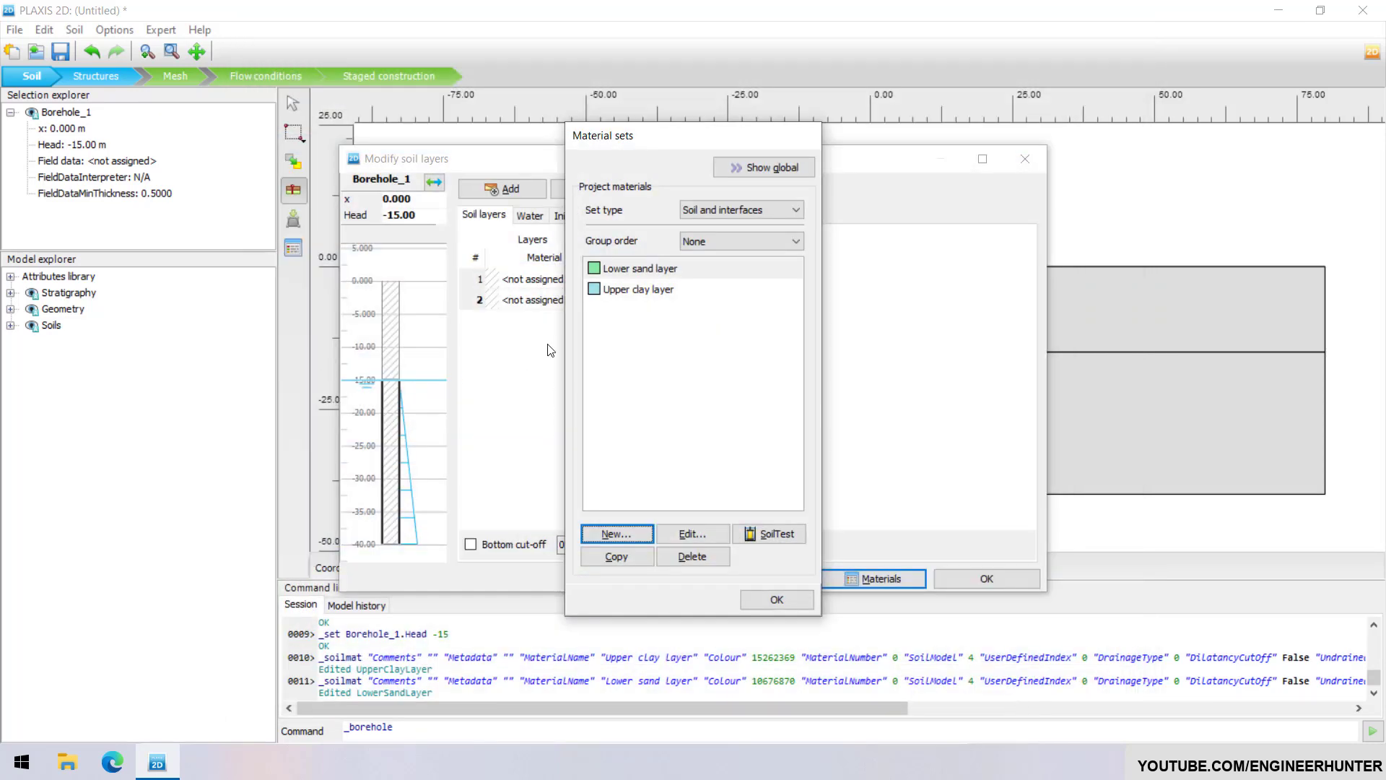
- Close the material sets and assign Upper clay layer to borehole layer 1 and Lower sand layer to layer 2
click(778, 600)
click(546, 279)
click(546, 278)
click(548, 294)
click(547, 300)
click(547, 300)
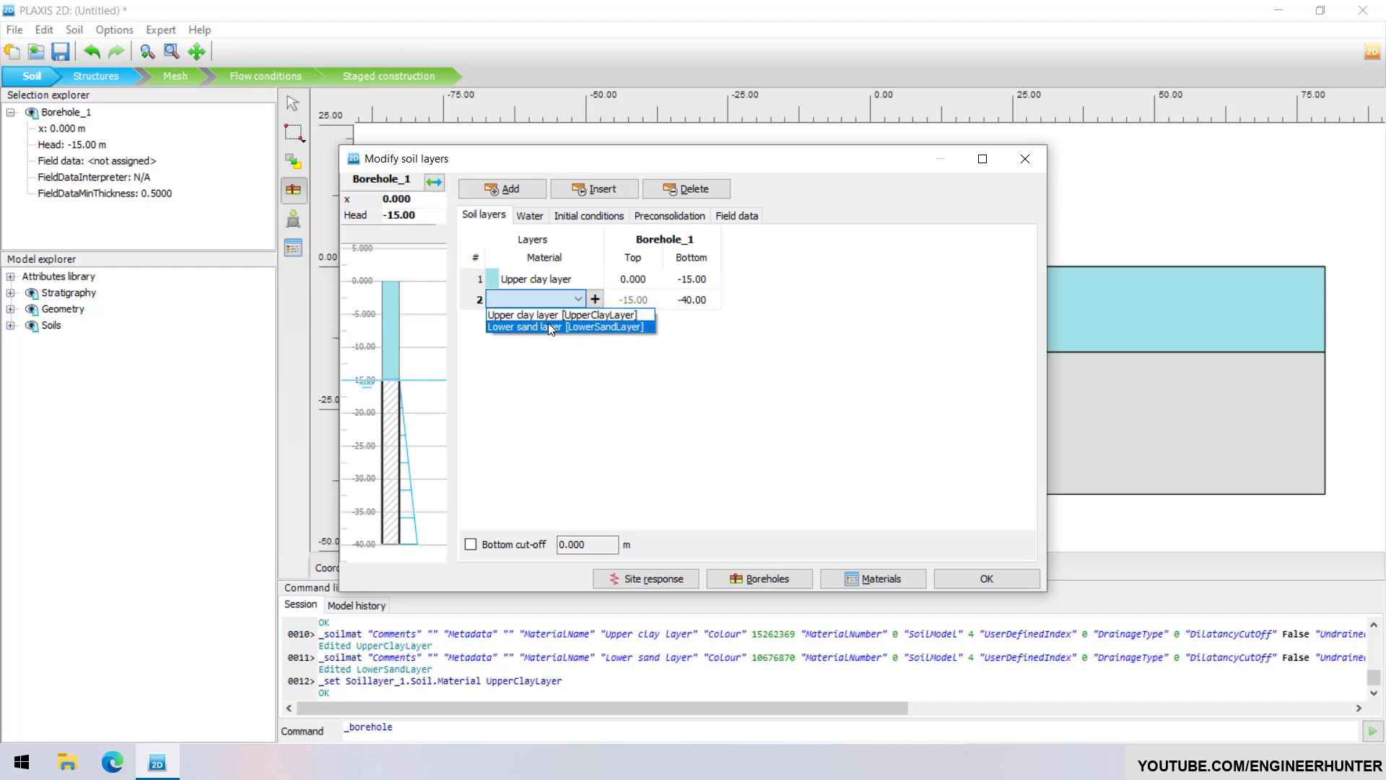
click(548, 325)
click(982, 579)
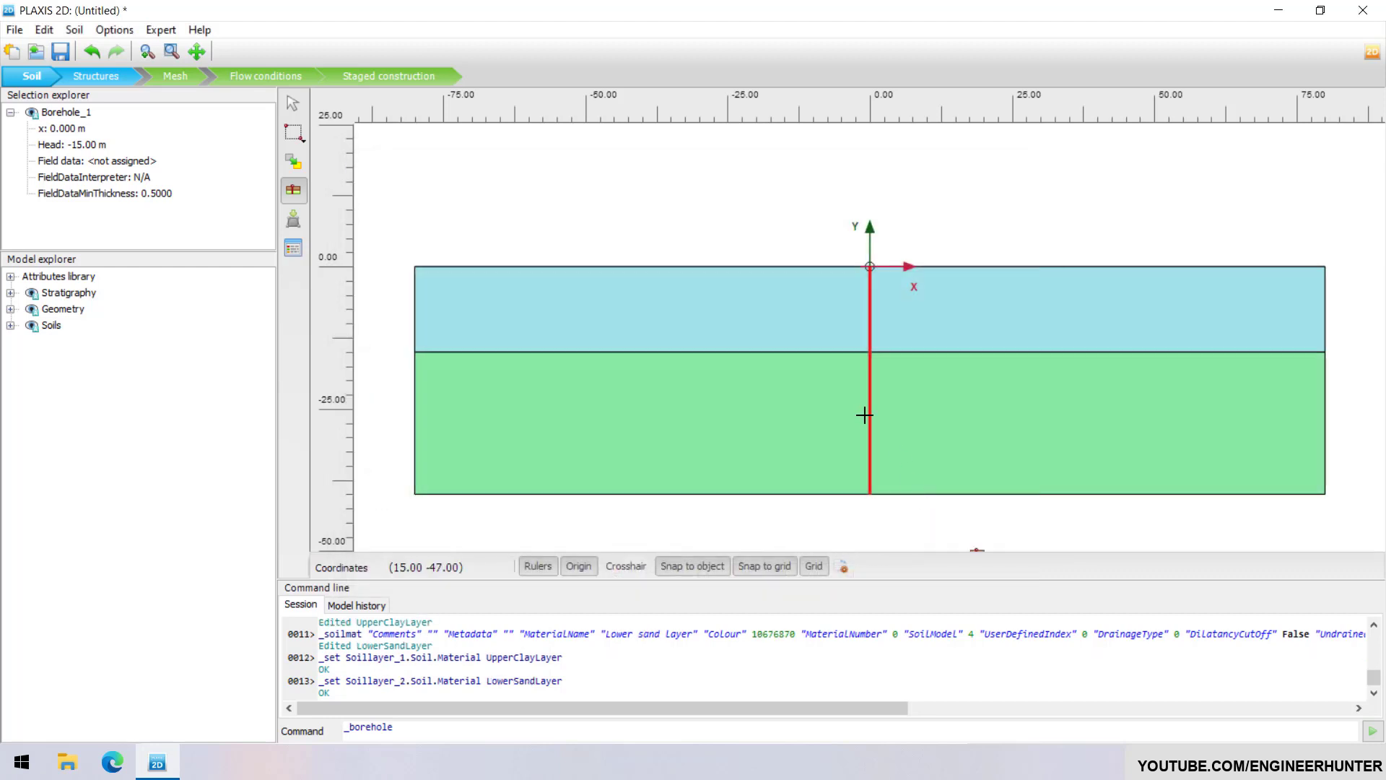
- Switch to Structures mode and create a vertical plate from (-5, 0) to (-5, 15)
click(118, 77)
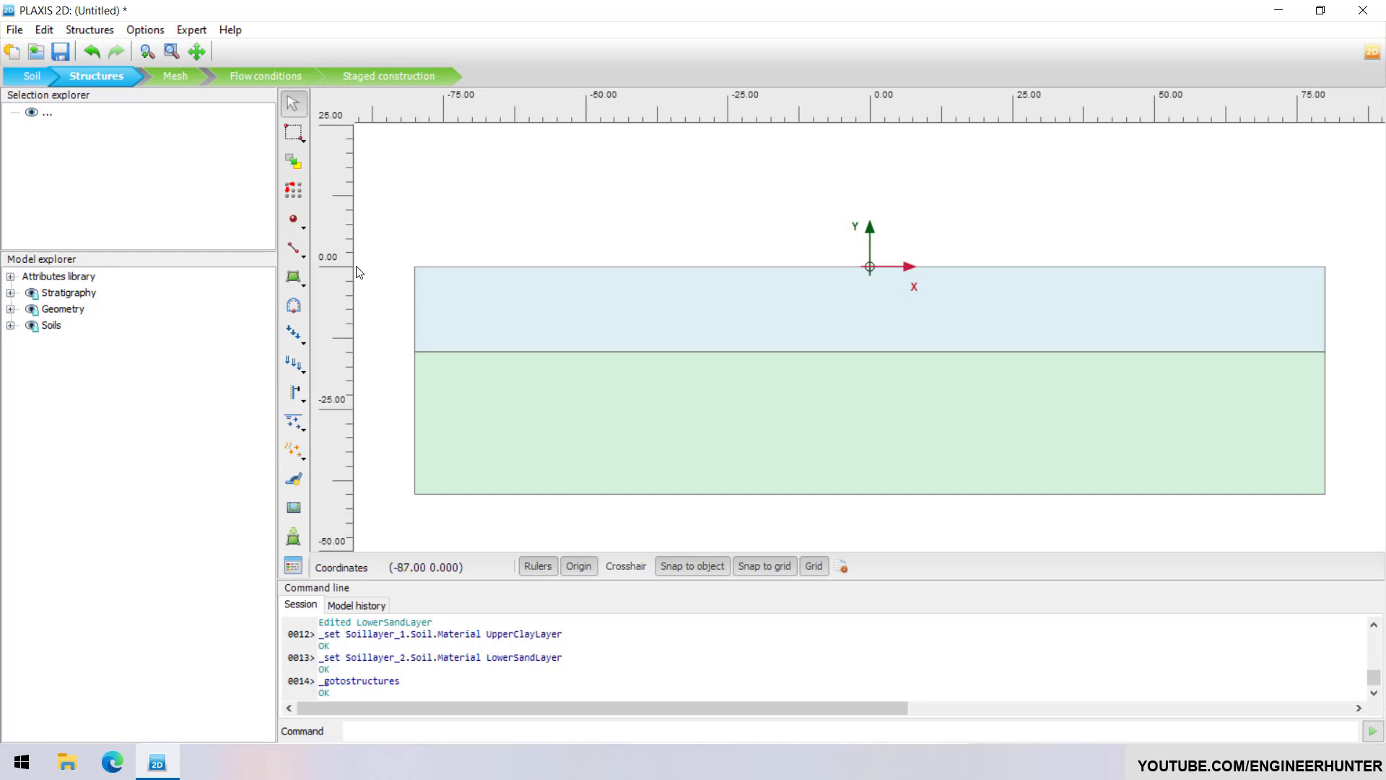
click(295, 249)
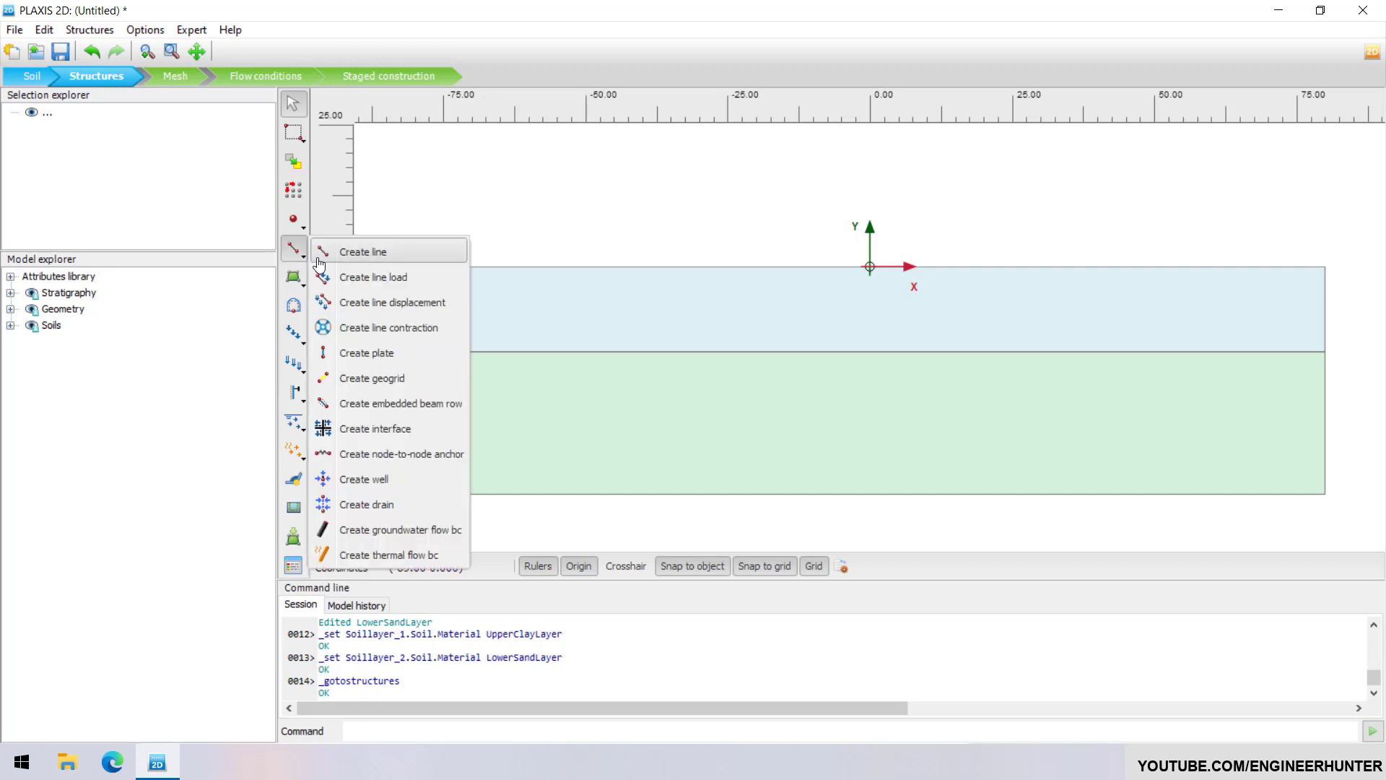
click(357, 352)
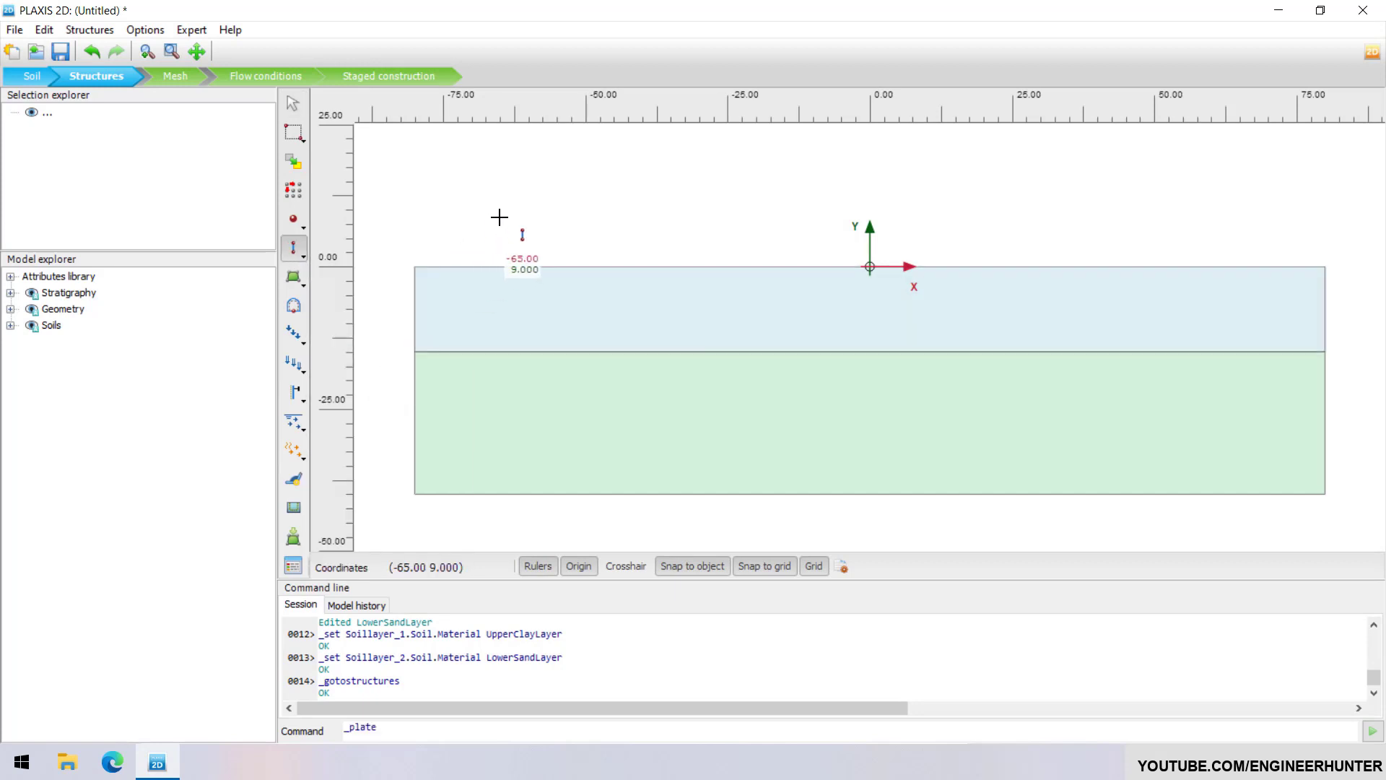
scroll(499, 216, up, 2)
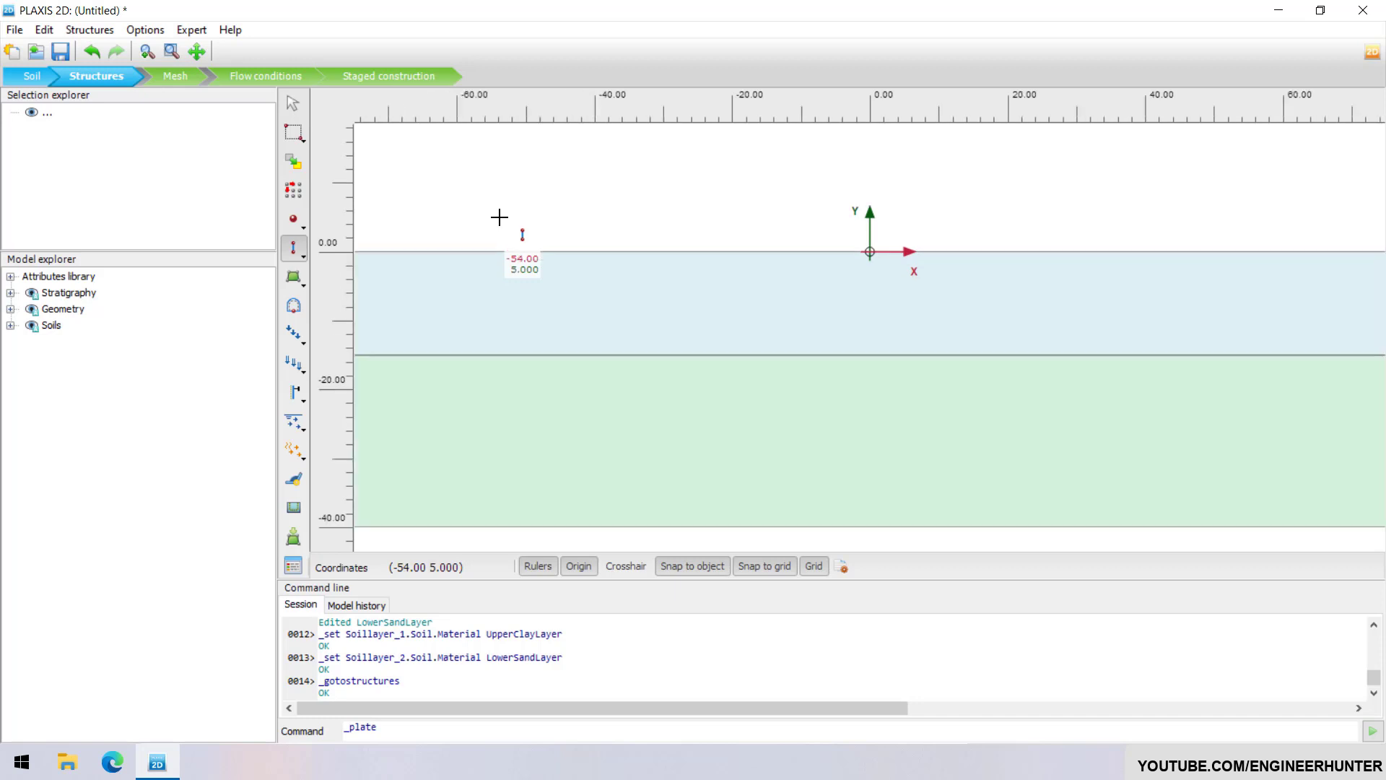
scroll(495, 224, down, 2)
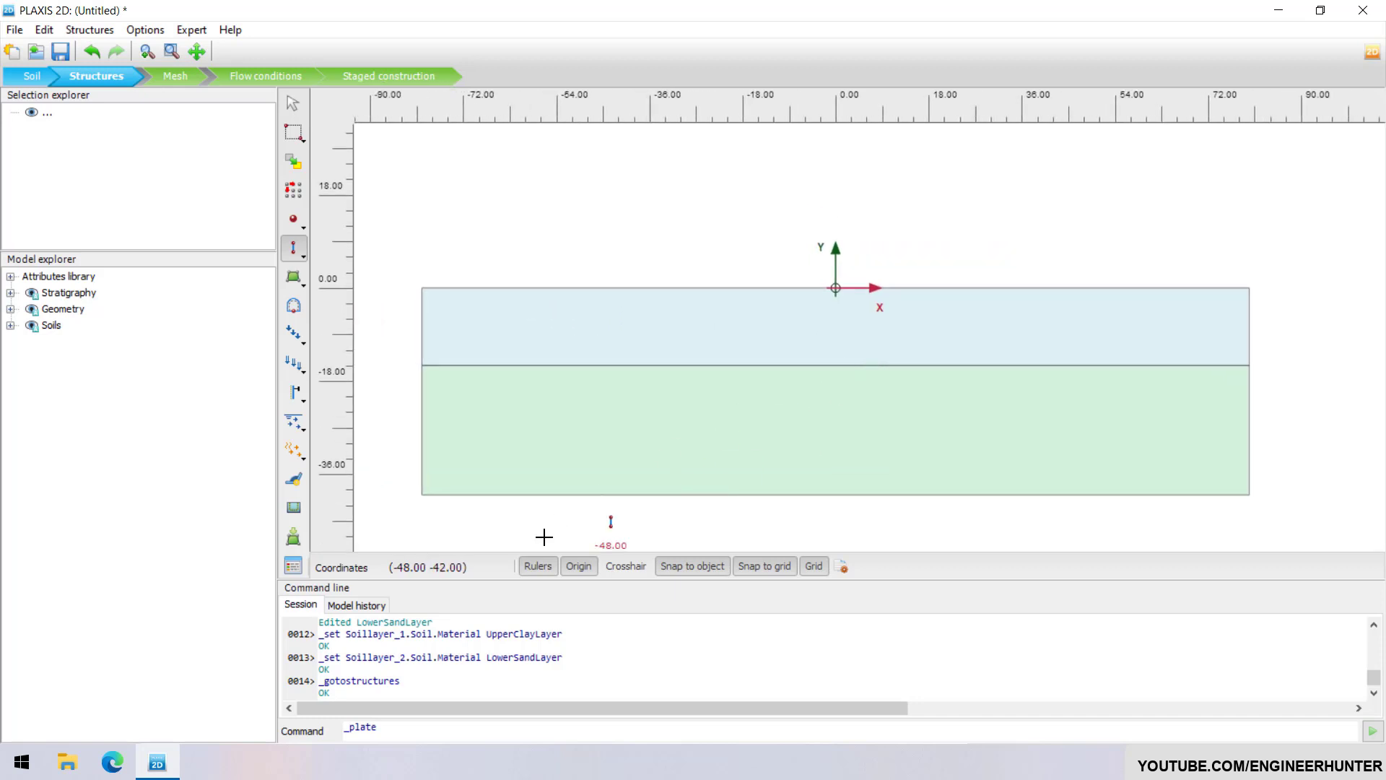
click(433, 727)
text(-5)
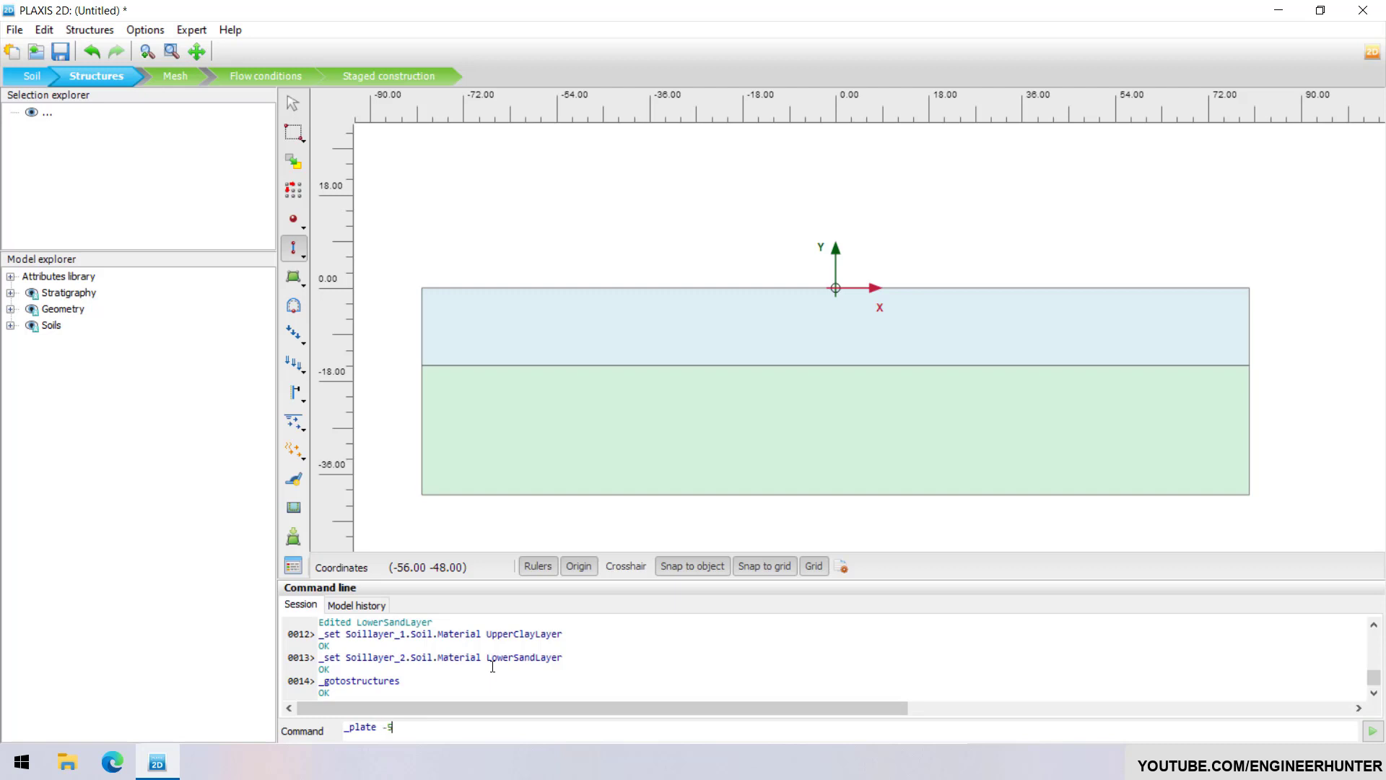
text( 0 -5 15)
key(Return)
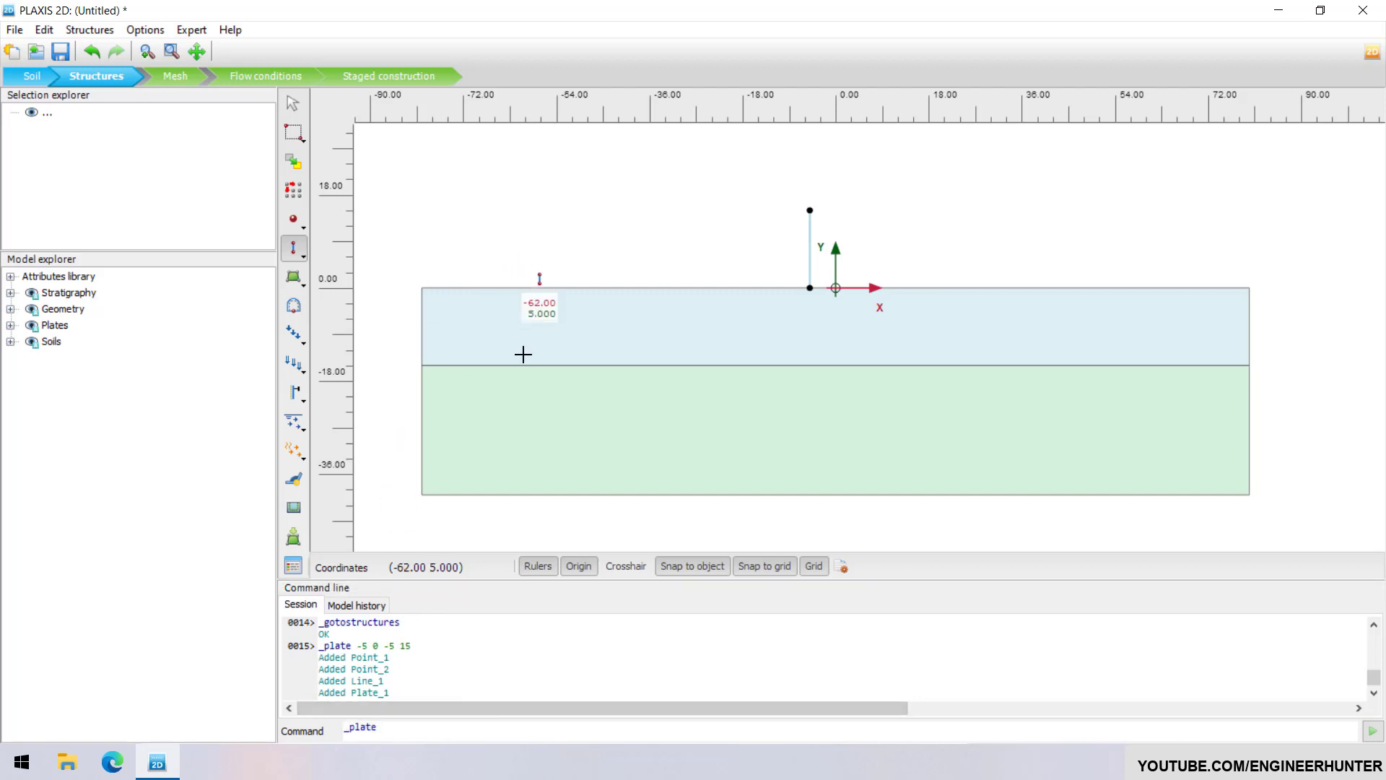
- Create a second vertical plate from (5, 0) to (5, 15)
click(454, 730)
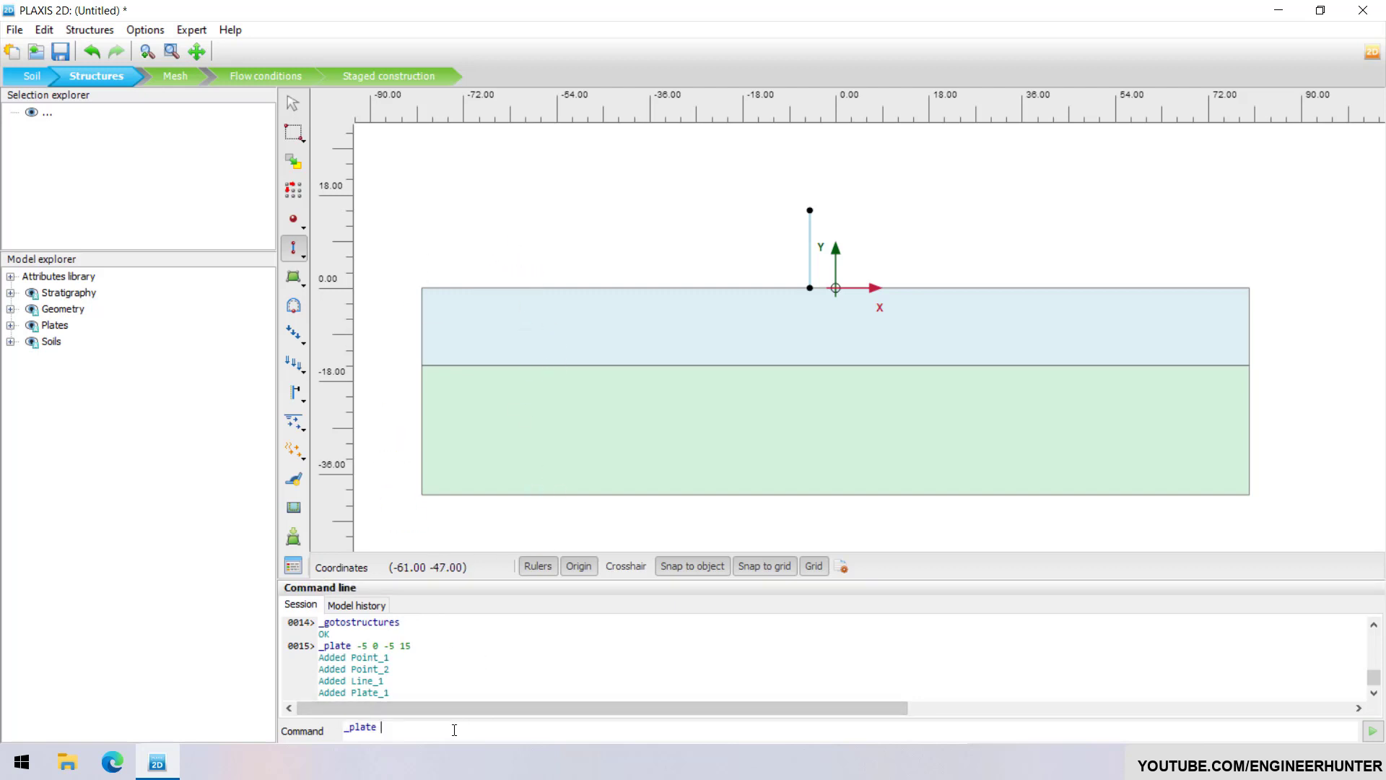
text(5 0 5 15)
key(Return)
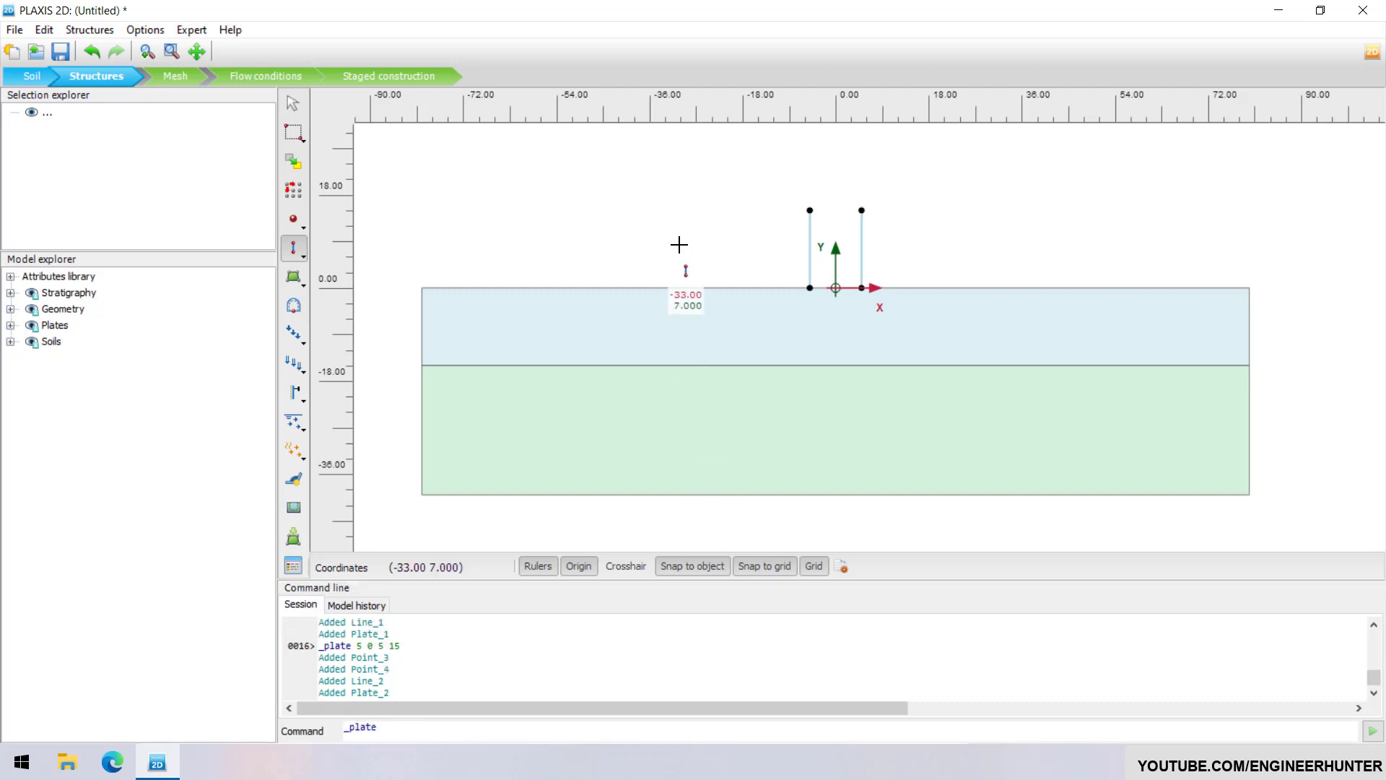
- Create the basement wall plates from (-5, -2) to (-5, 0) and from (5, -2) to (5, 0)
drag(872, 251, 774, 297)
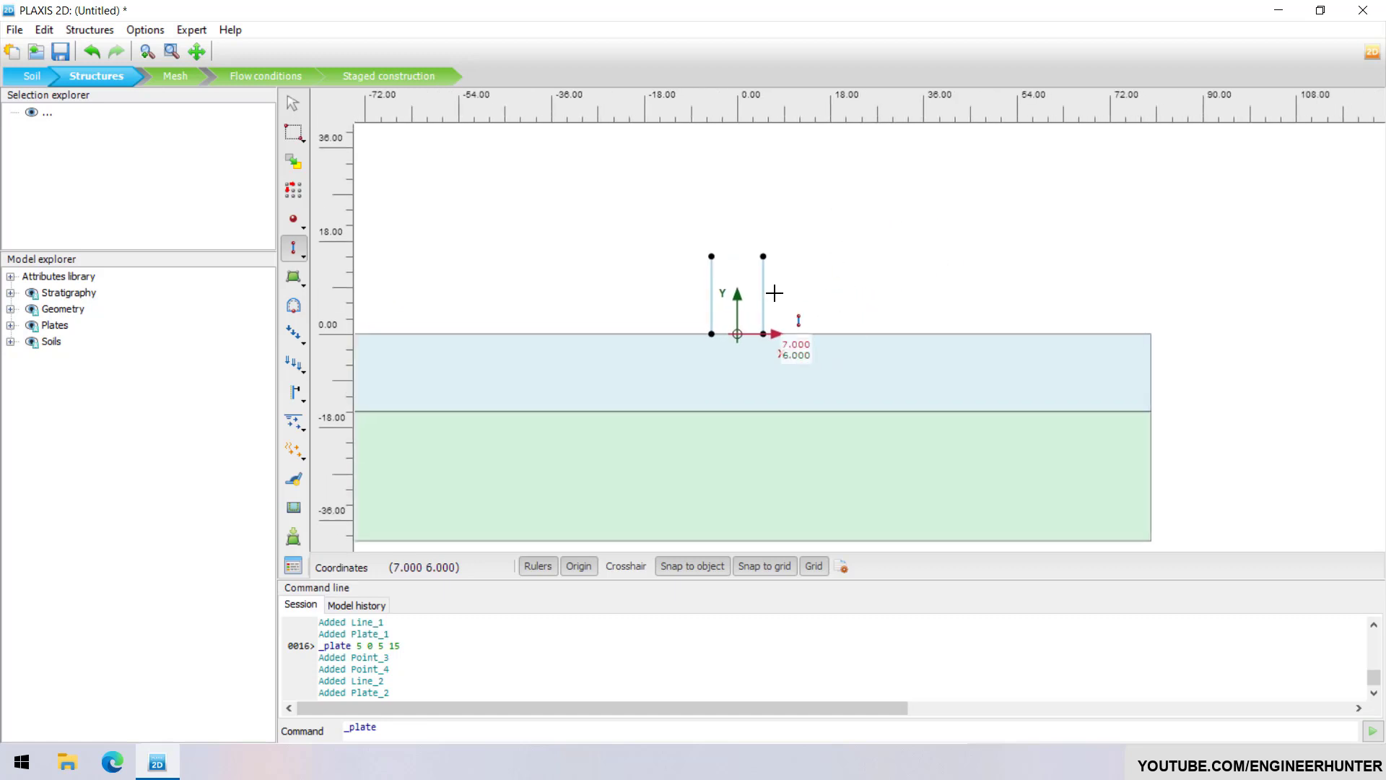
scroll(675, 285, up, 3)
click(421, 729)
text(-5 )
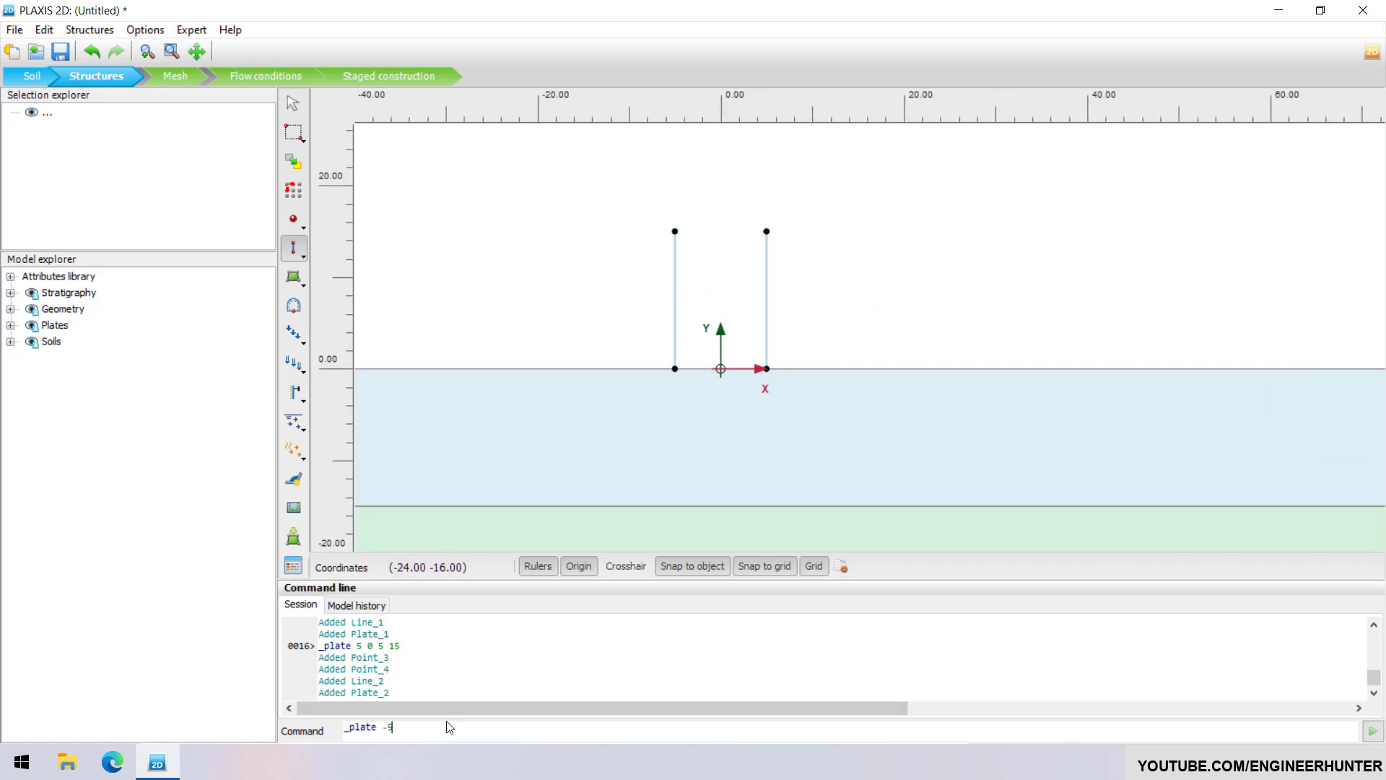
text(-2 -5 0)
key(Return)
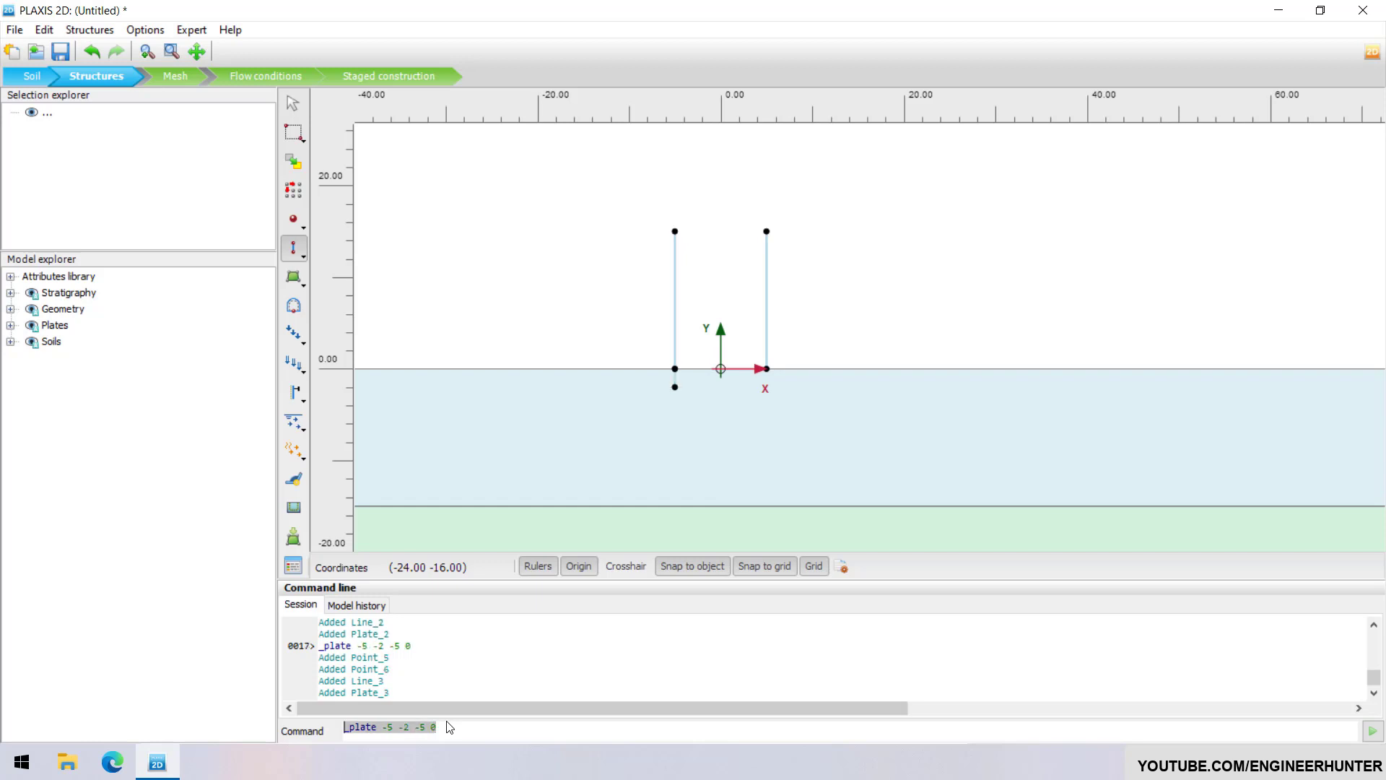
click(439, 730)
text(5 -)
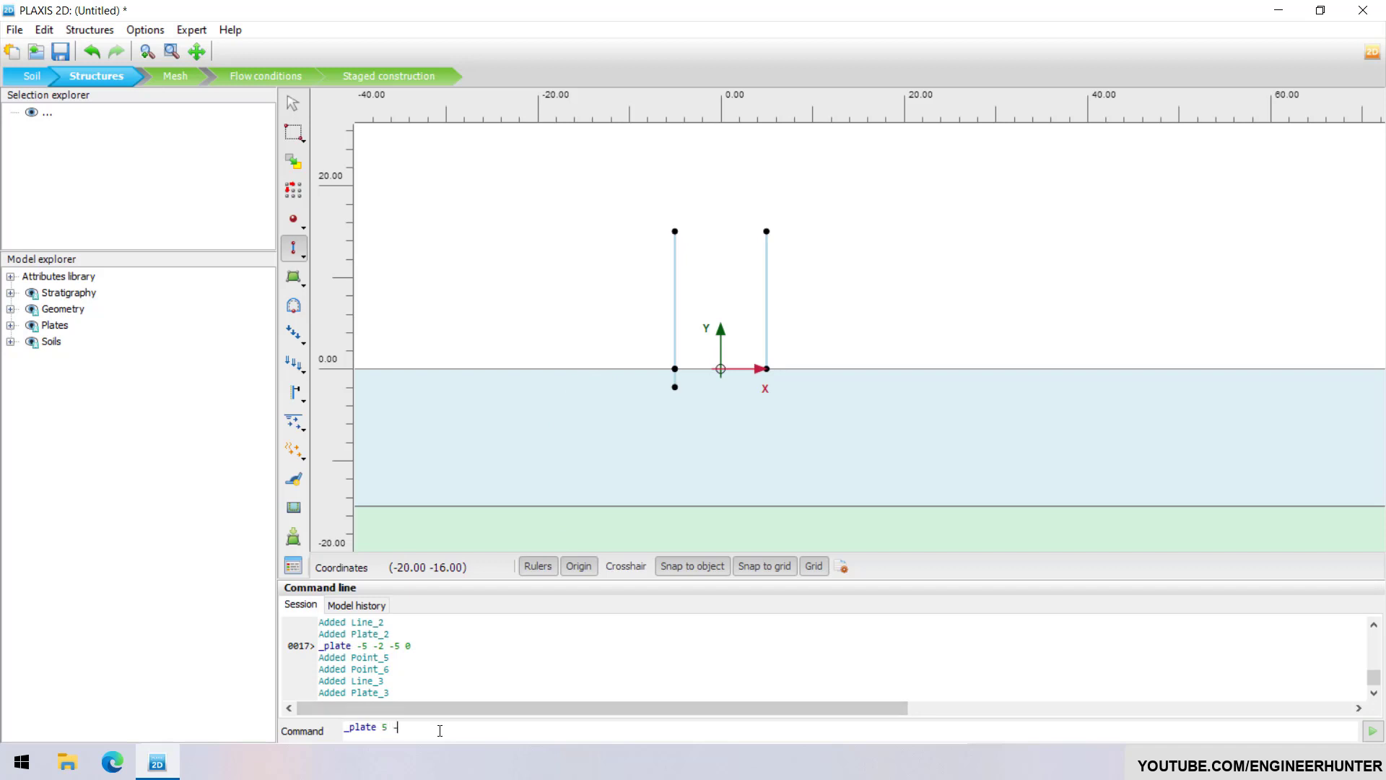
text(2 5 0)
key(Return)
- Create horizontal plates for the basement and ground floors, from (-5, -2) to (5, -2) and from (-5, 0) to (5, 0)
text(-5 -2 5)
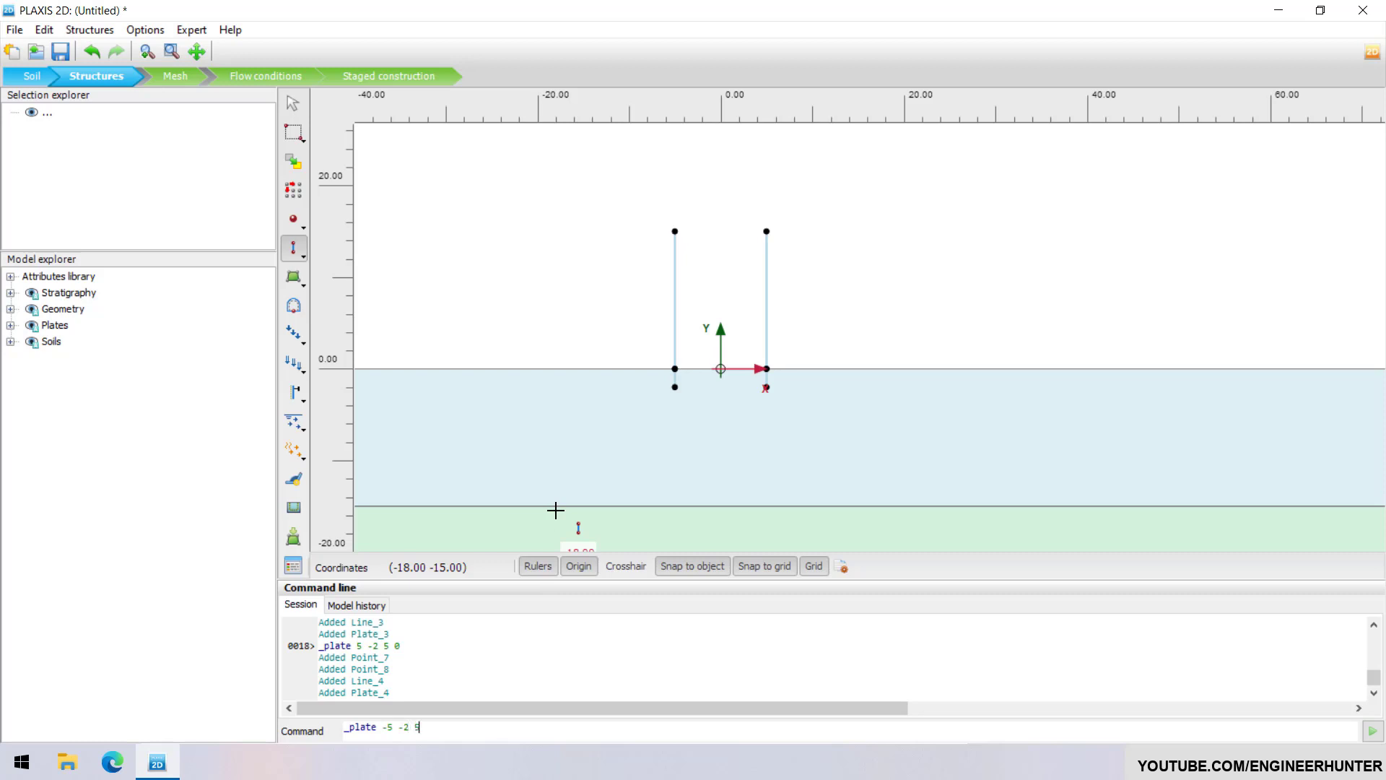
text( -2)
key(Return)
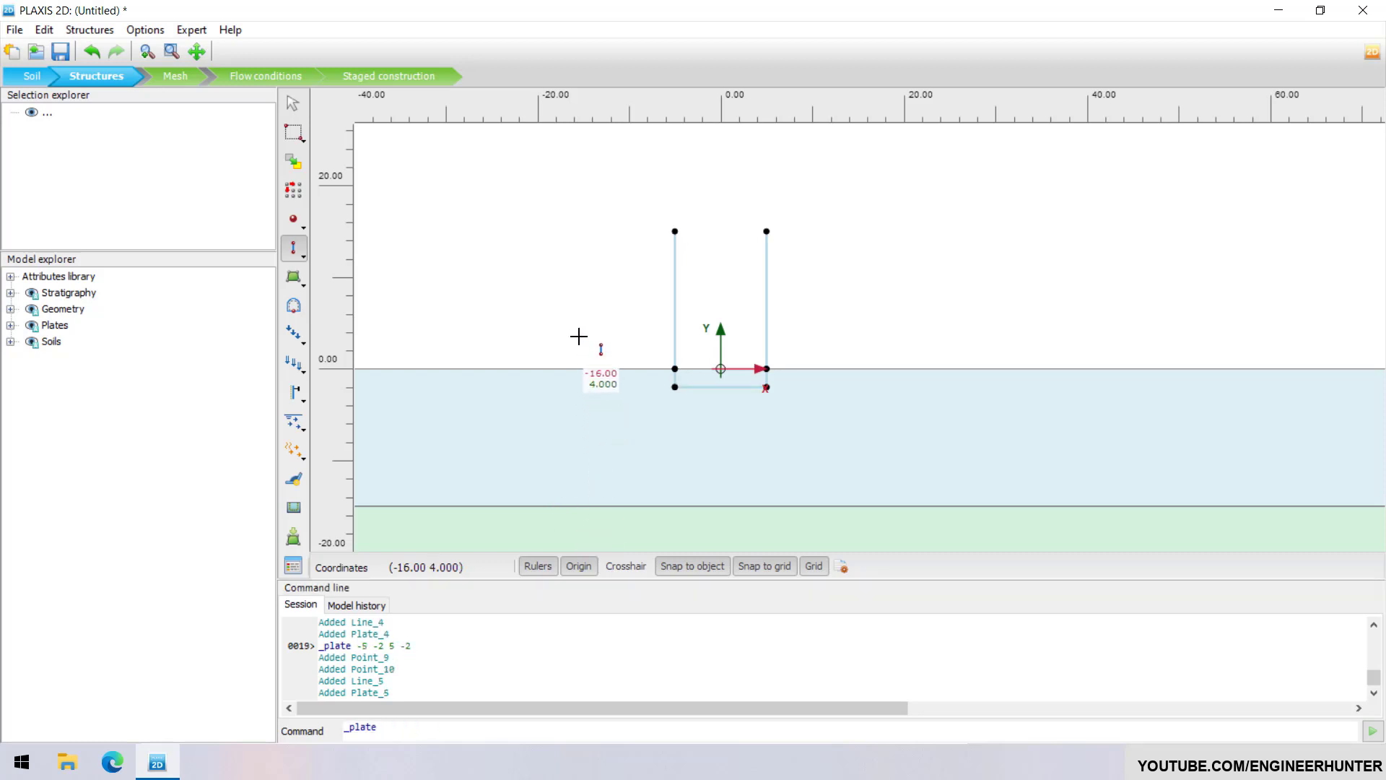
click(456, 729)
text(-5 0)
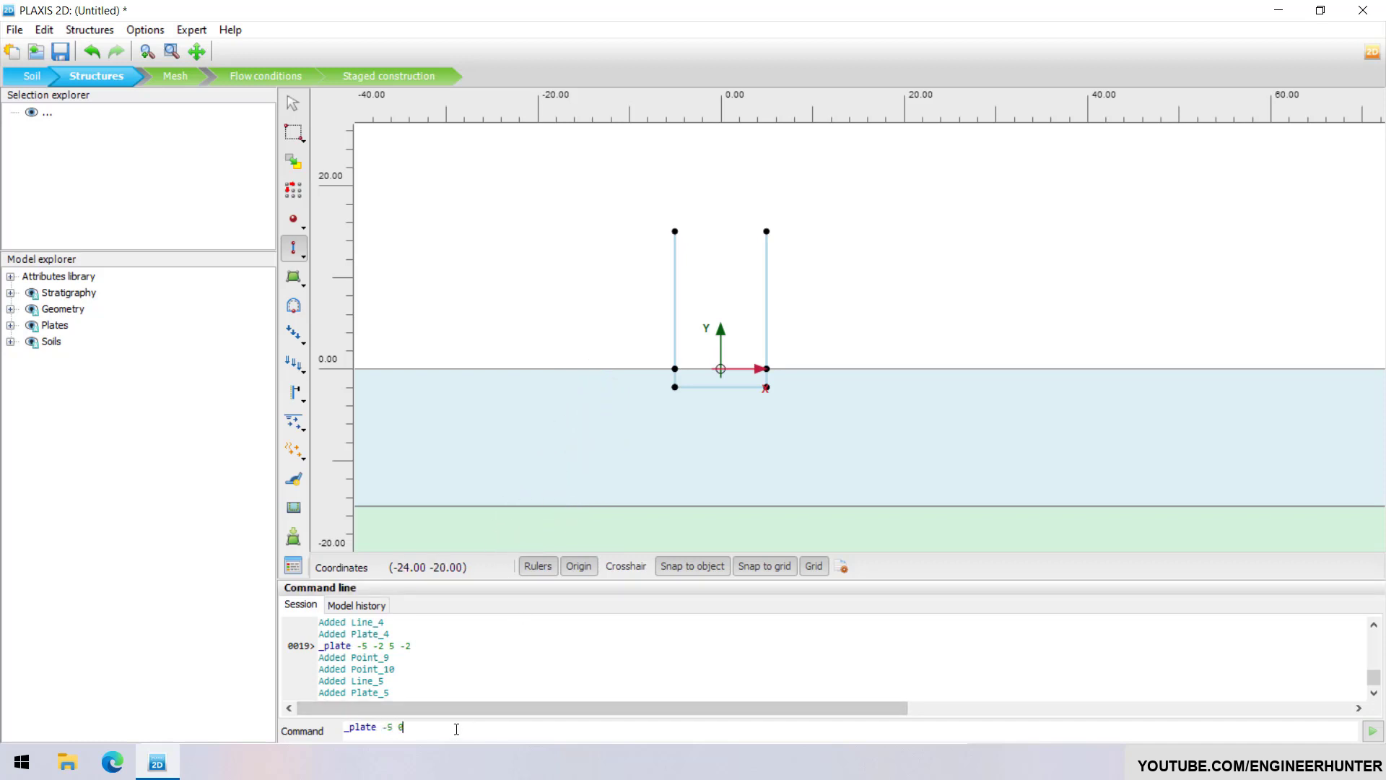
text( 5 0)
key(Return)
- Create horizontal floor plates from x = -5 to x = 5 at y = 3, 6 and 9
scroll(722, 379, up, 2)
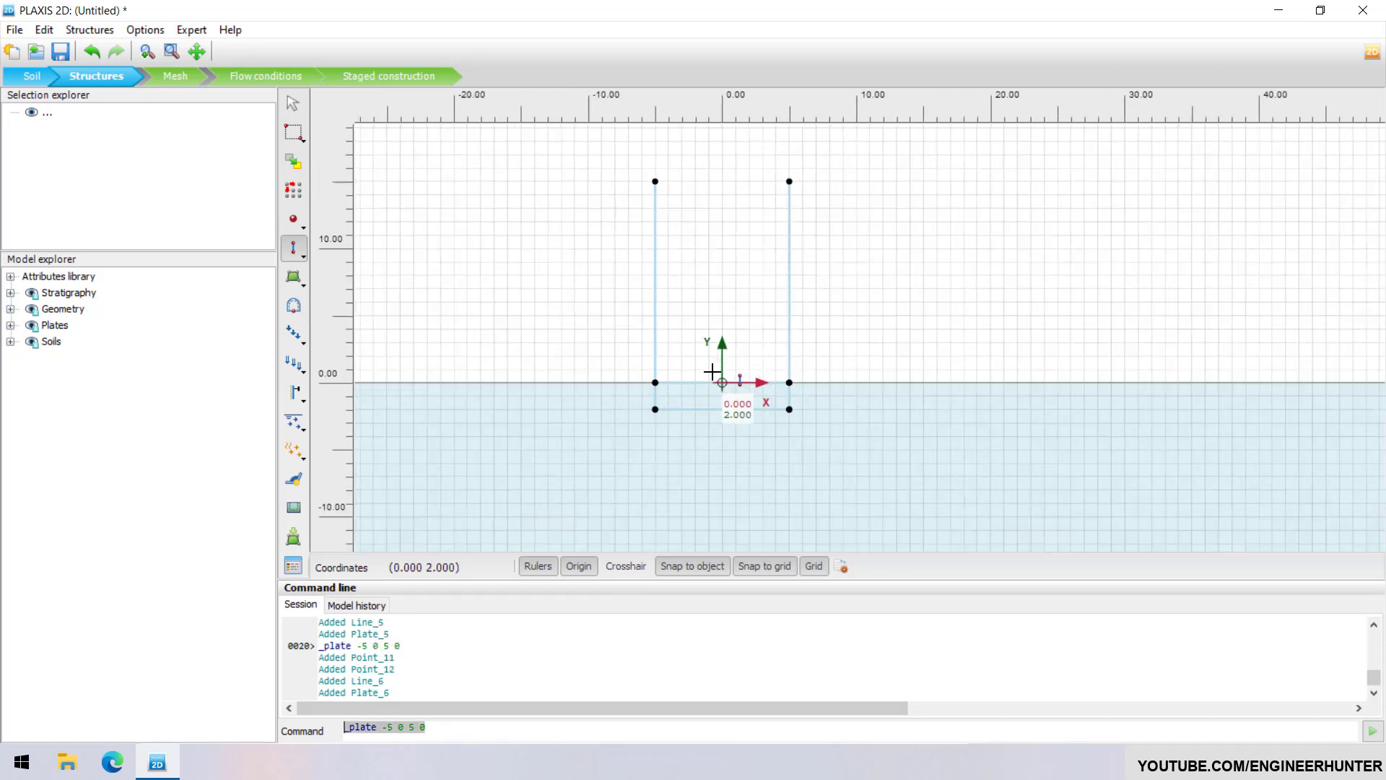
click(423, 732)
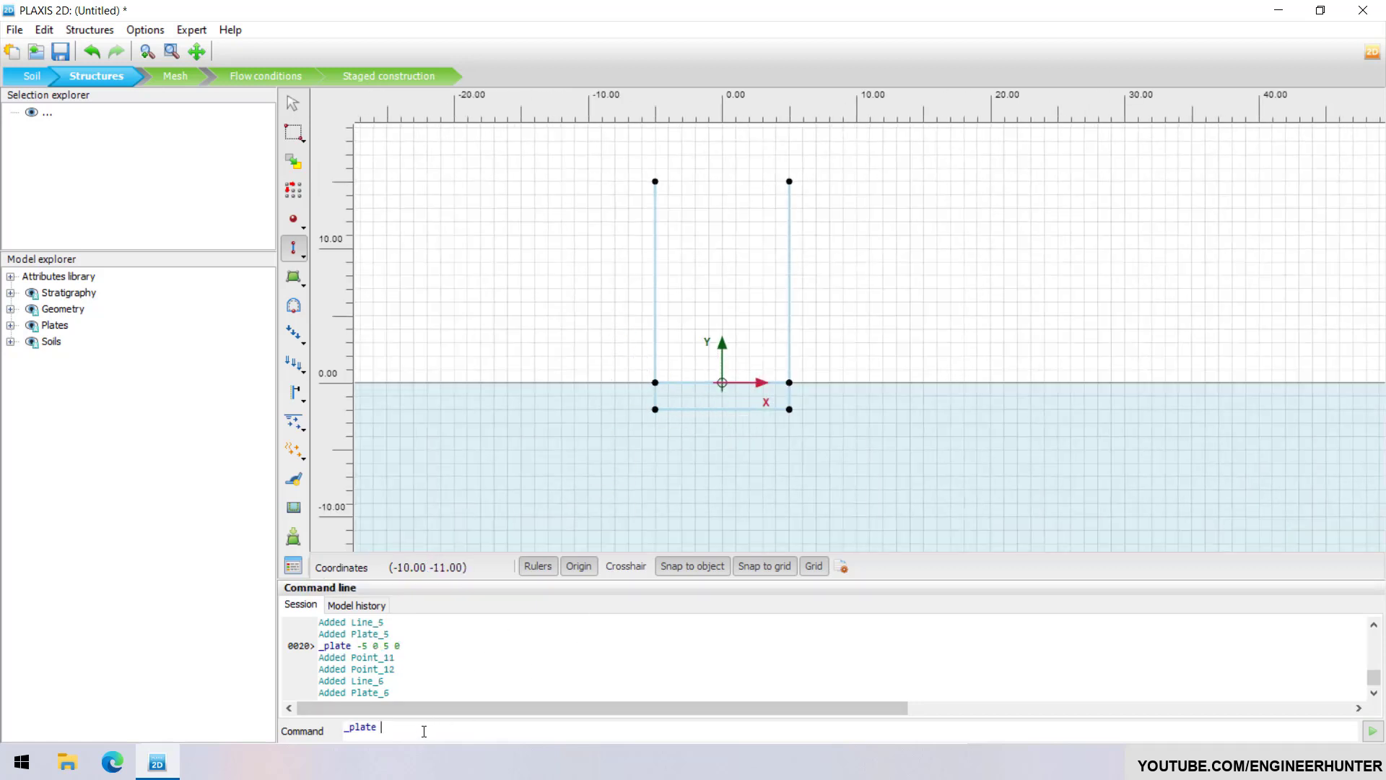
text(-5 3 5 3)
key(Return)
text(_plate -5 6 5 6)
key(Return)
text(_plate -5 9 5)
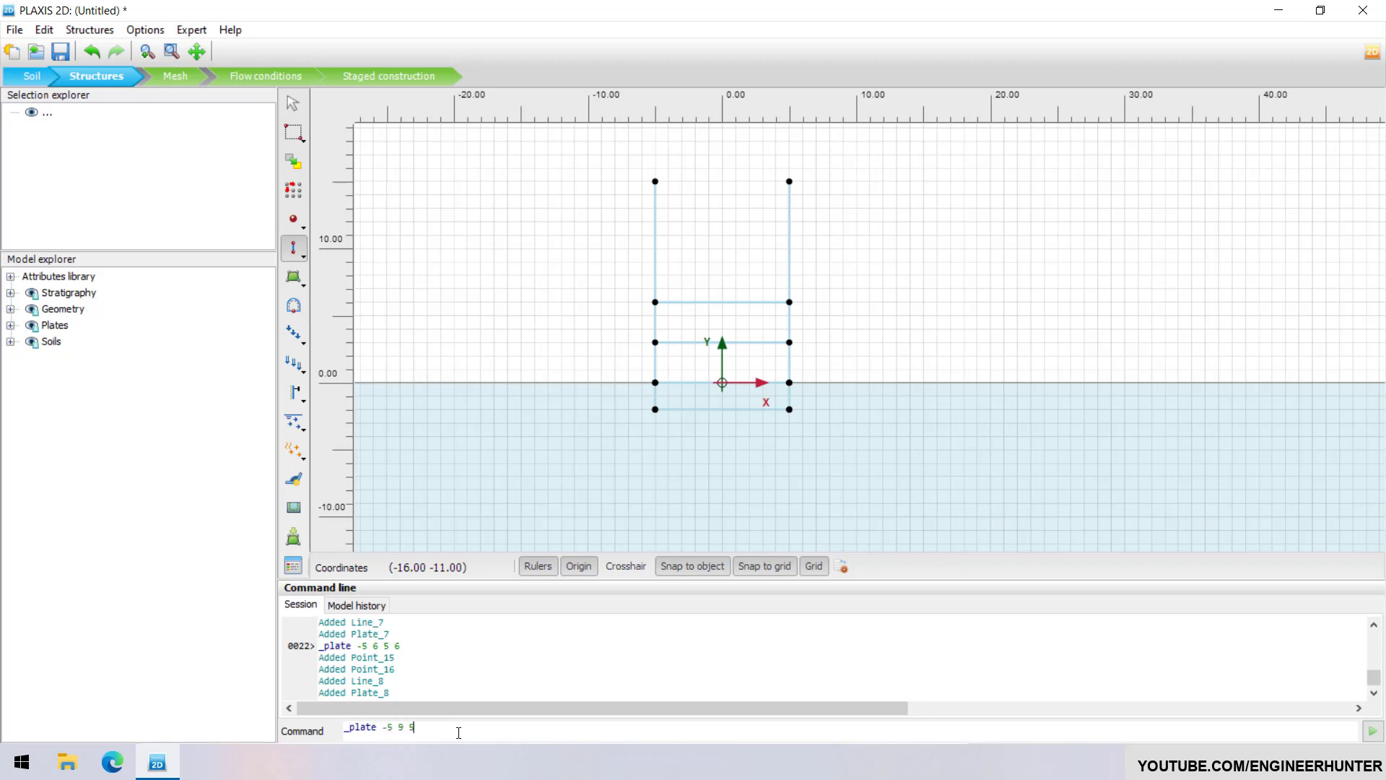
text( 9)
key(Return)
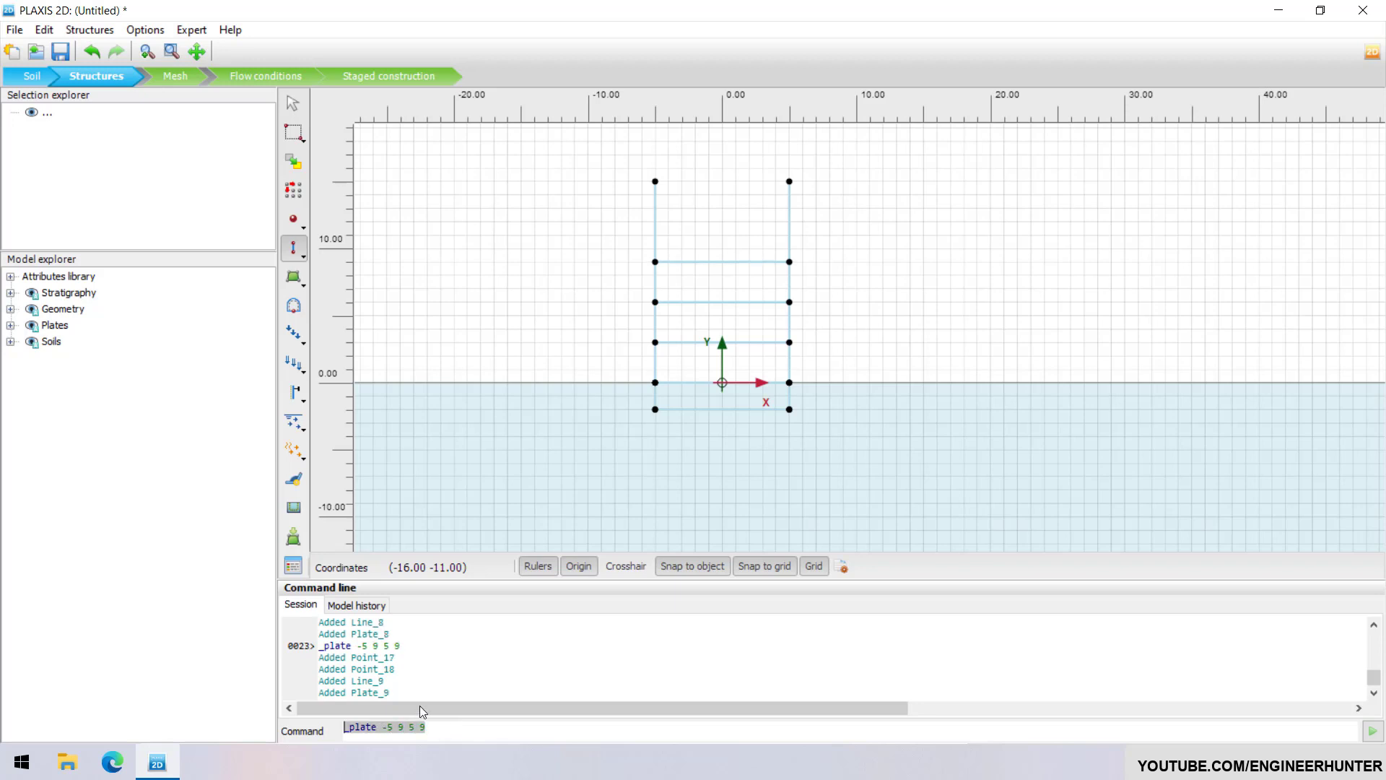
- Create the two uppermost horizontal plates from x = -5 to x = 5 at y = 12 and y = 15
text(_plate -5 12 )
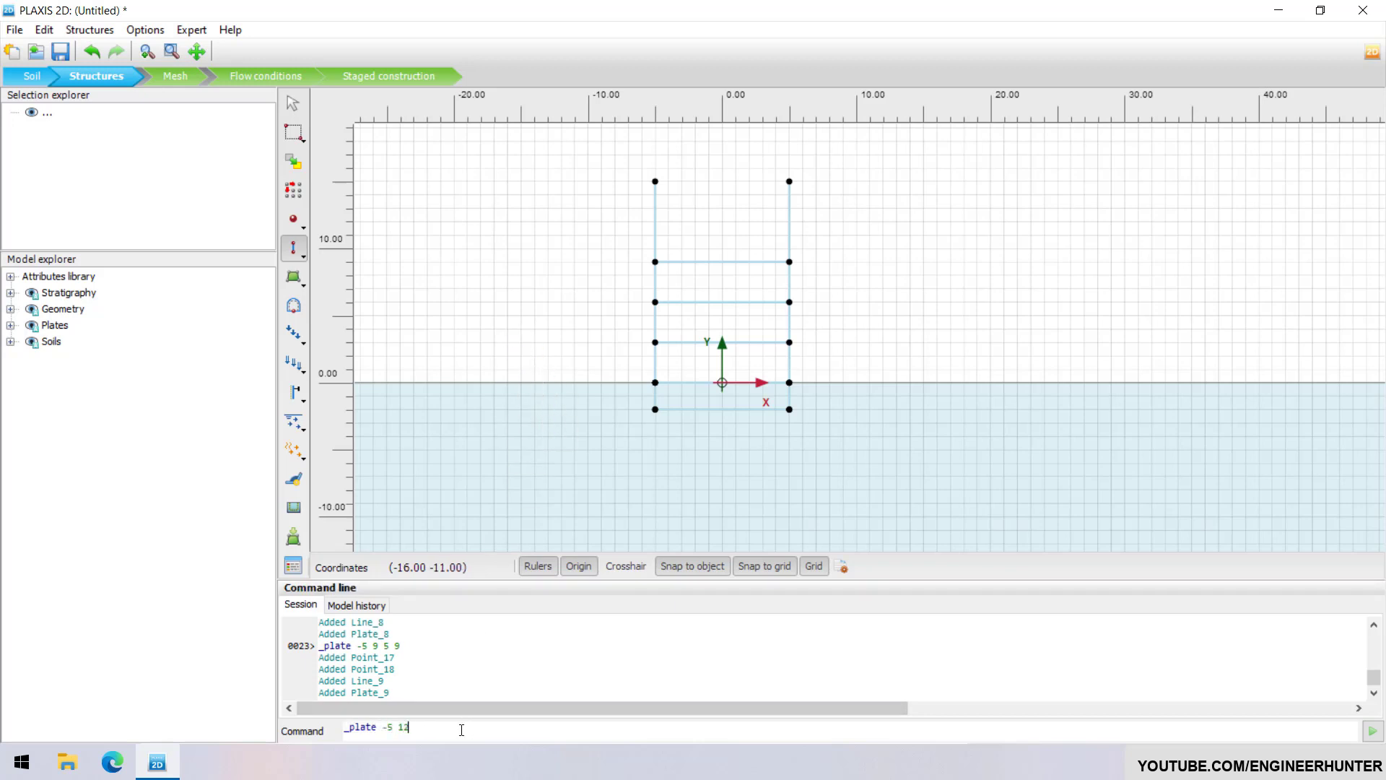
text(5 12)
key(Return)
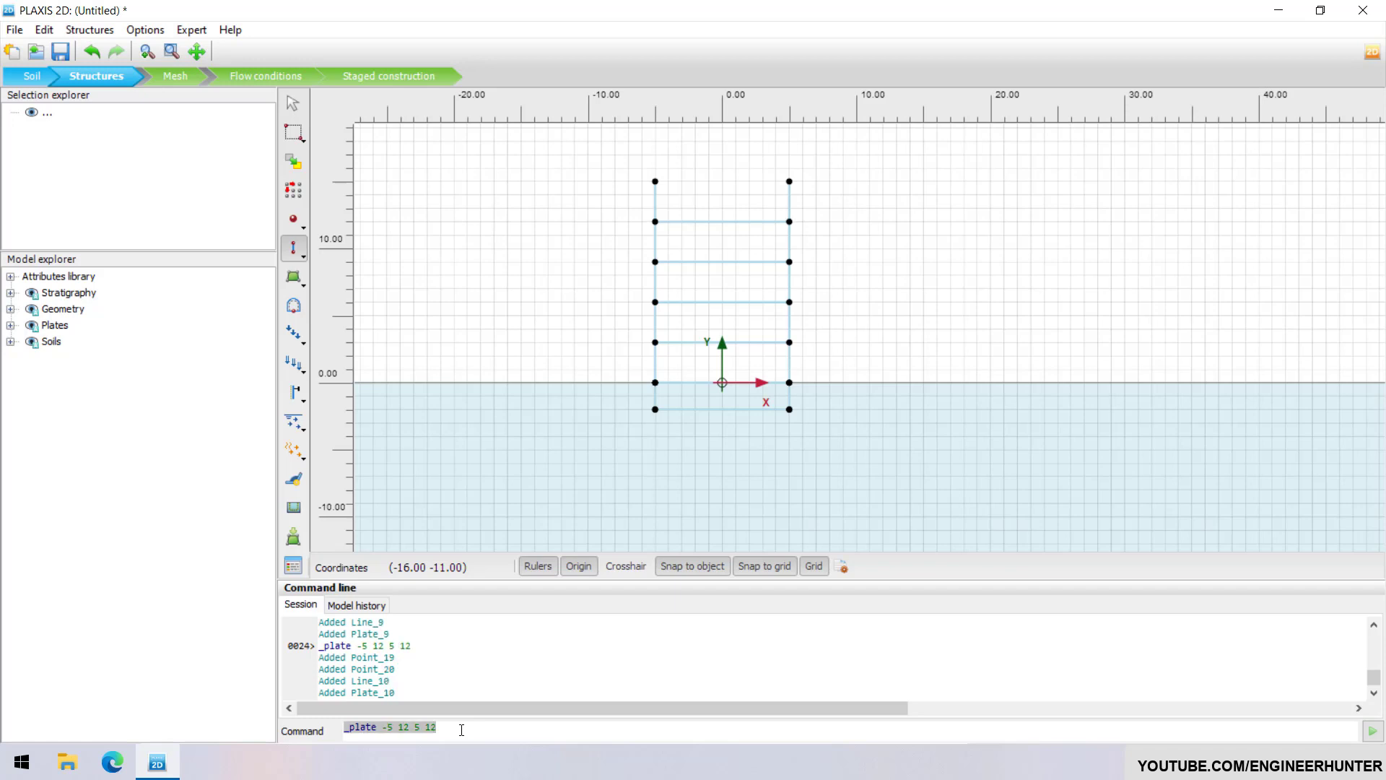
text(_plate )
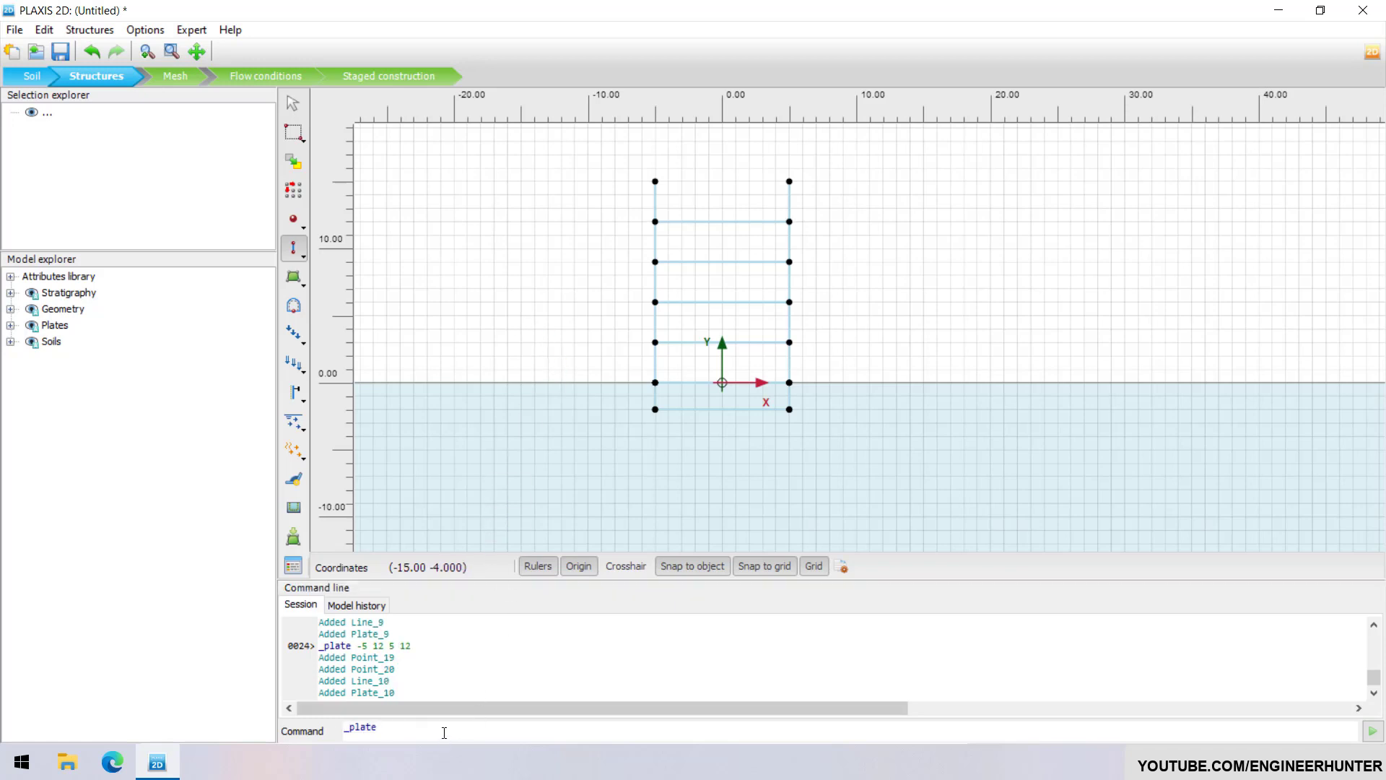
text(-5 15 5 15)
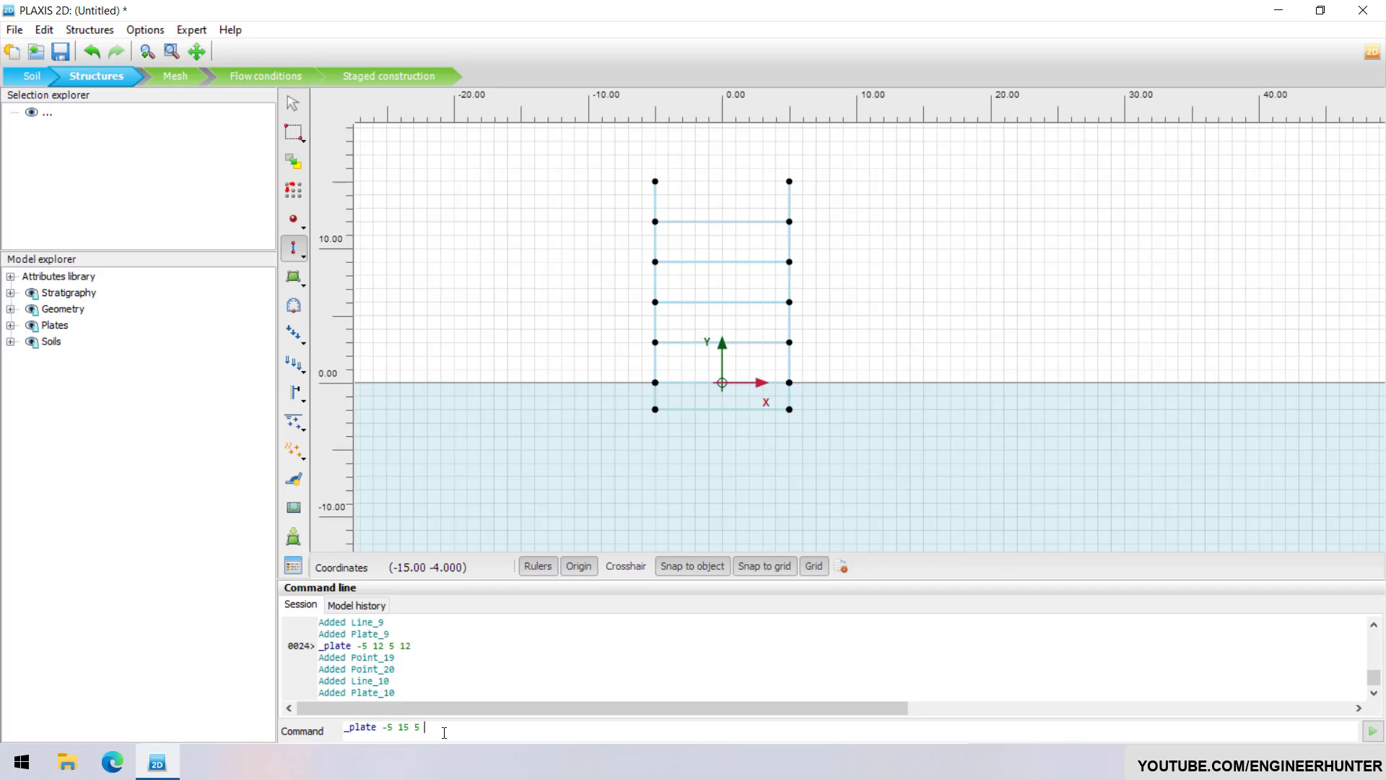
key(Return)
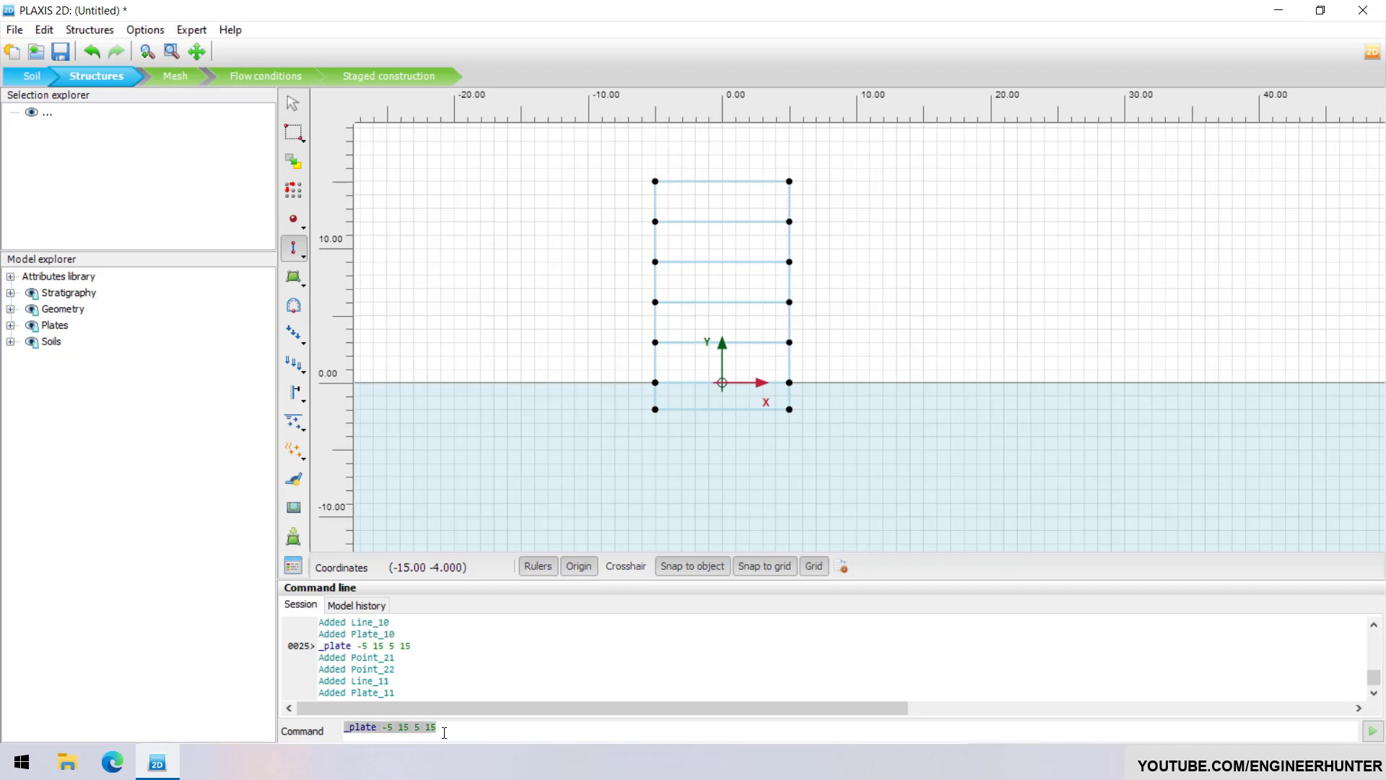
- Create a new plate material set and name it "Rest of building"
scroll(912, 322, down, 2)
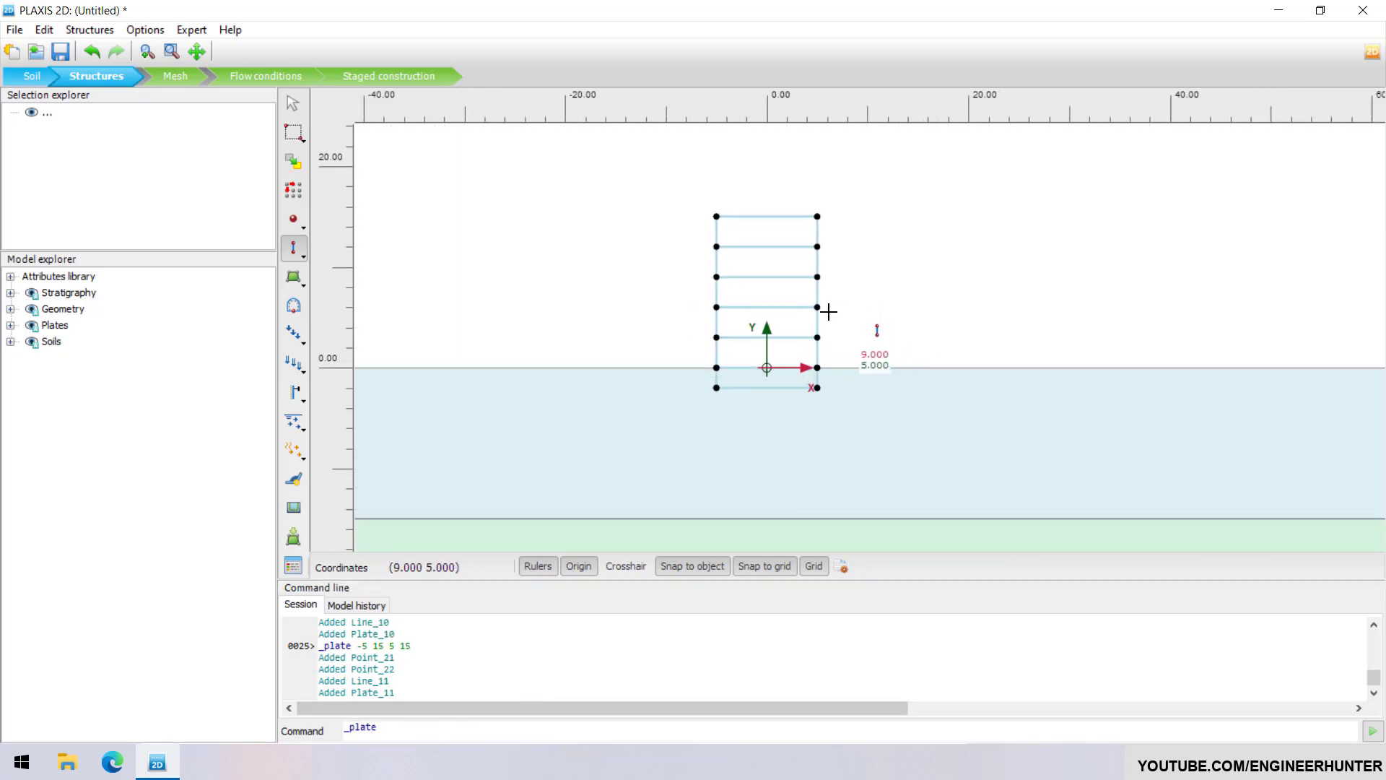
key(Escape)
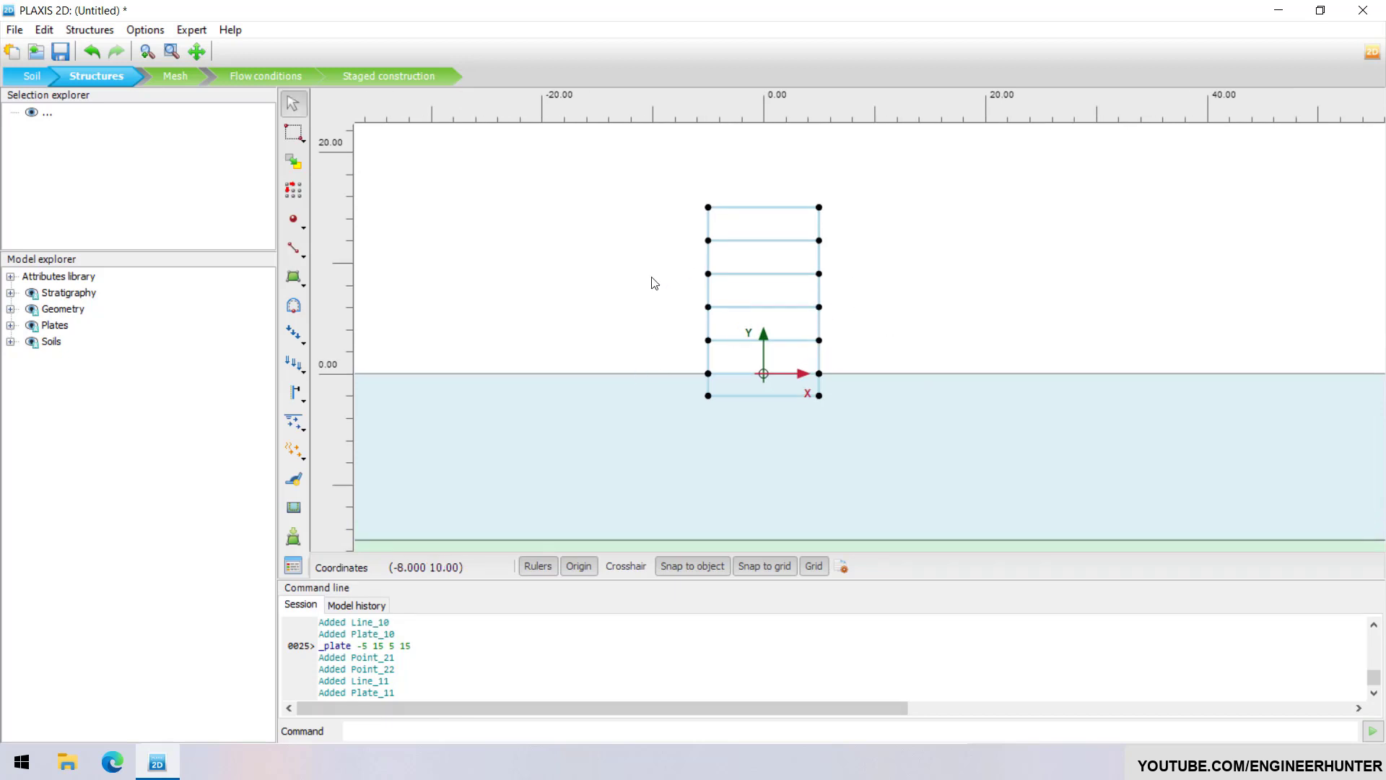
click(293, 566)
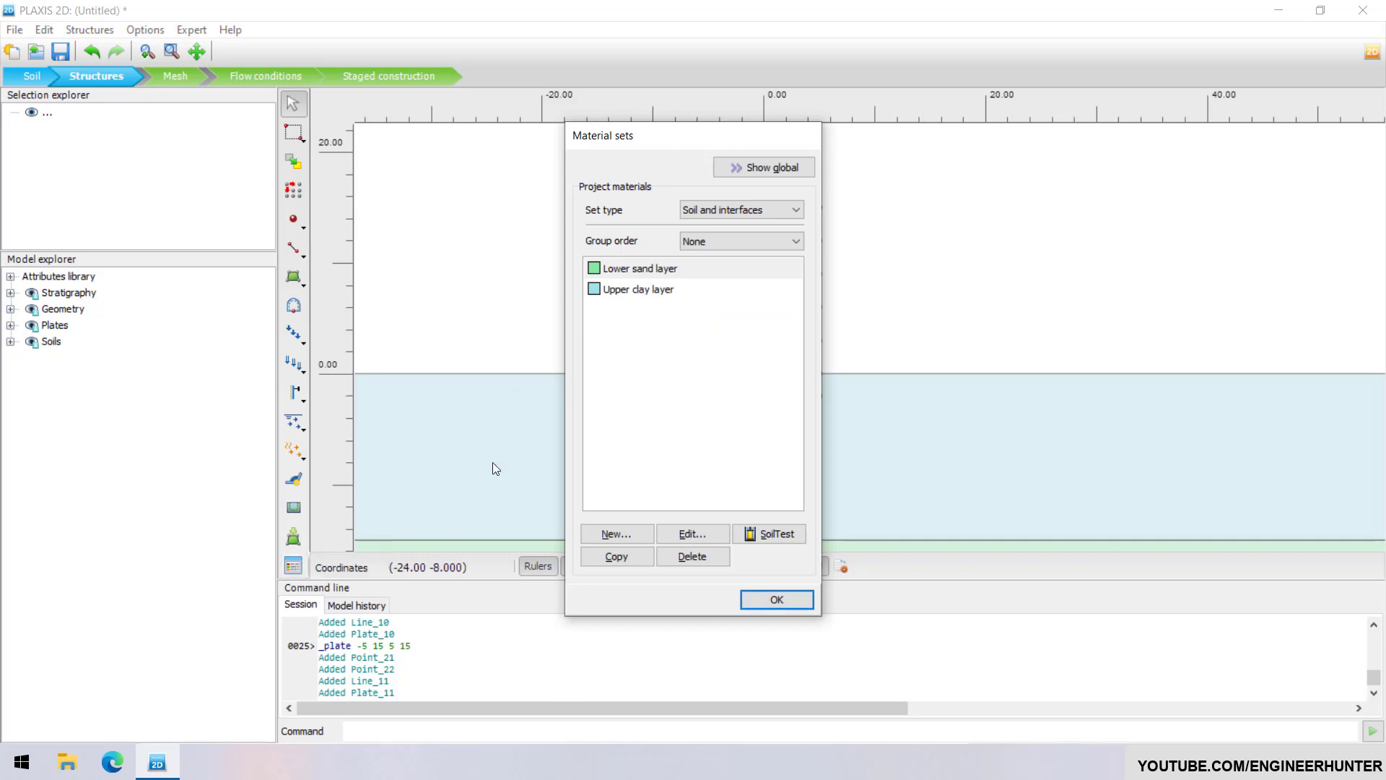
click(689, 339)
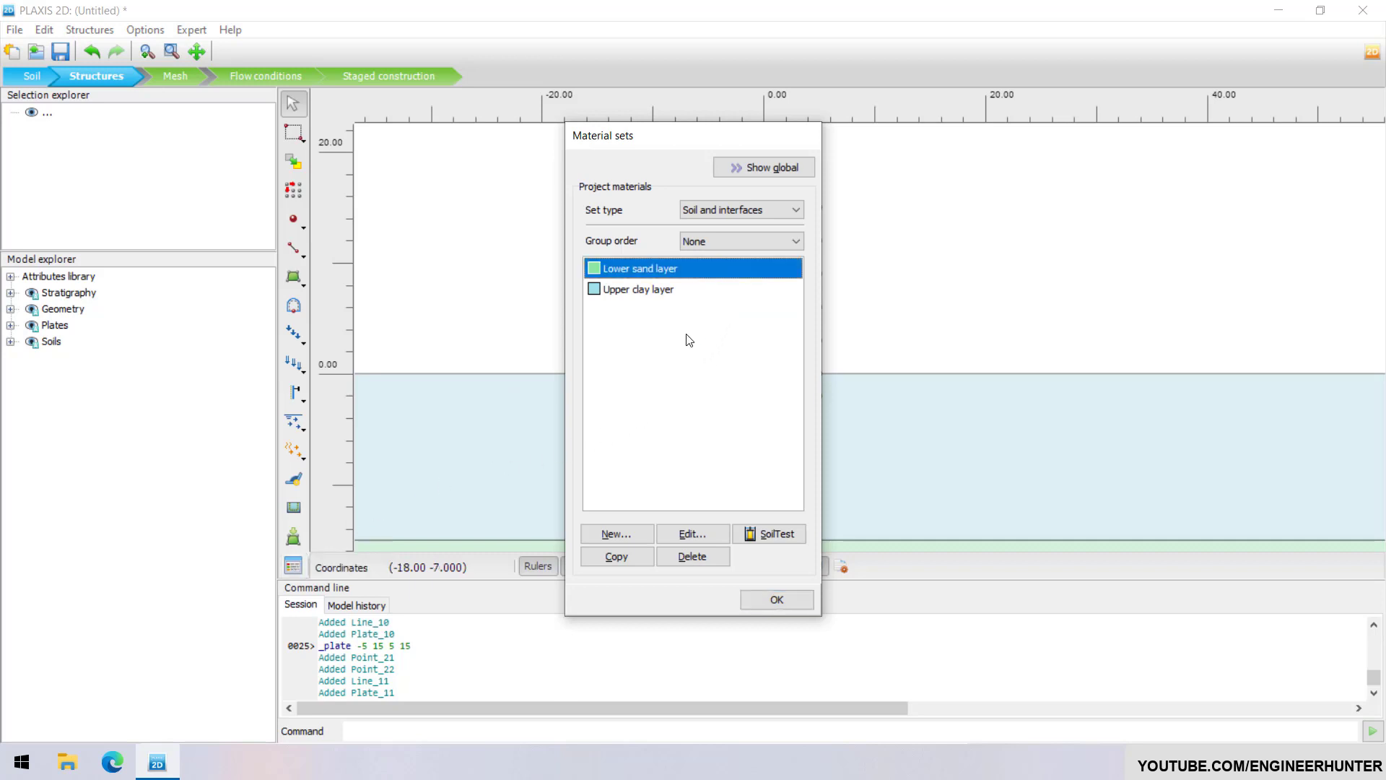
click(735, 204)
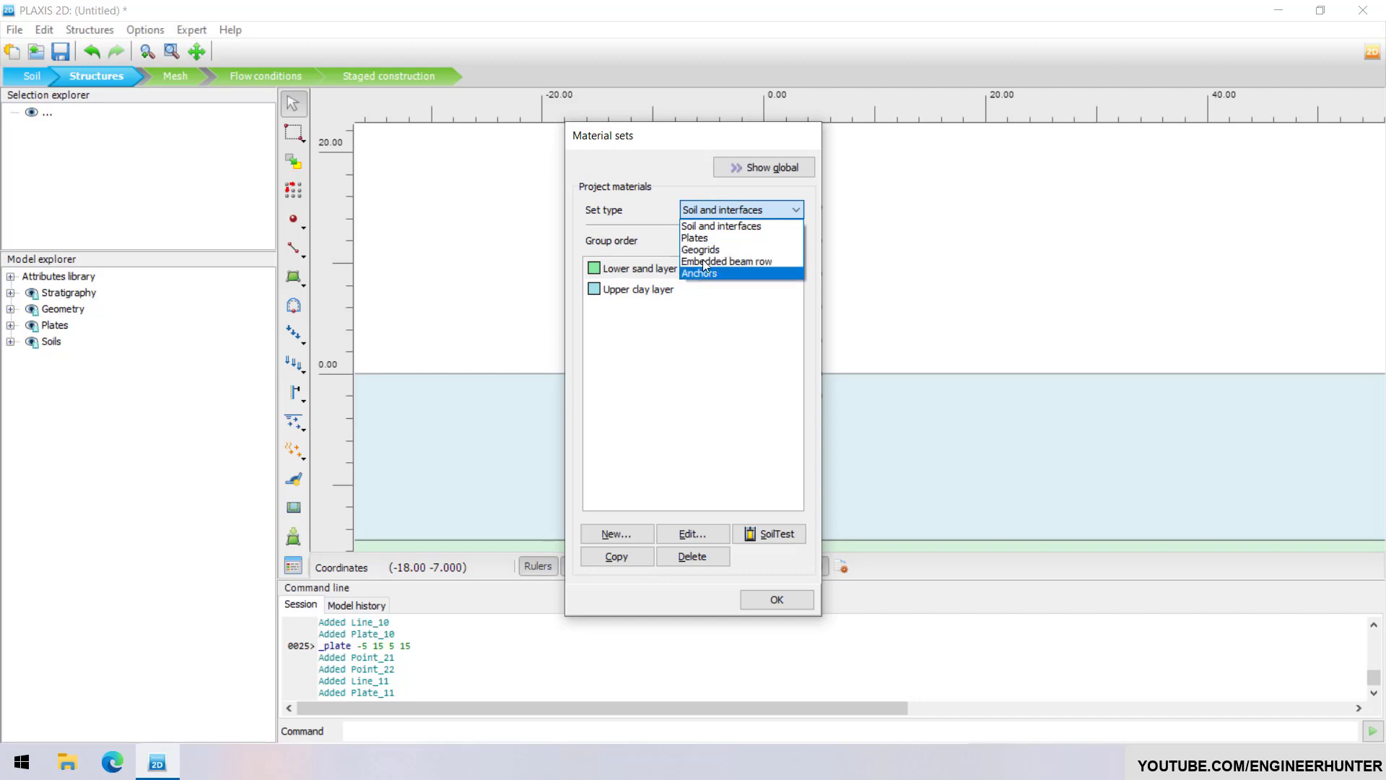
click(711, 238)
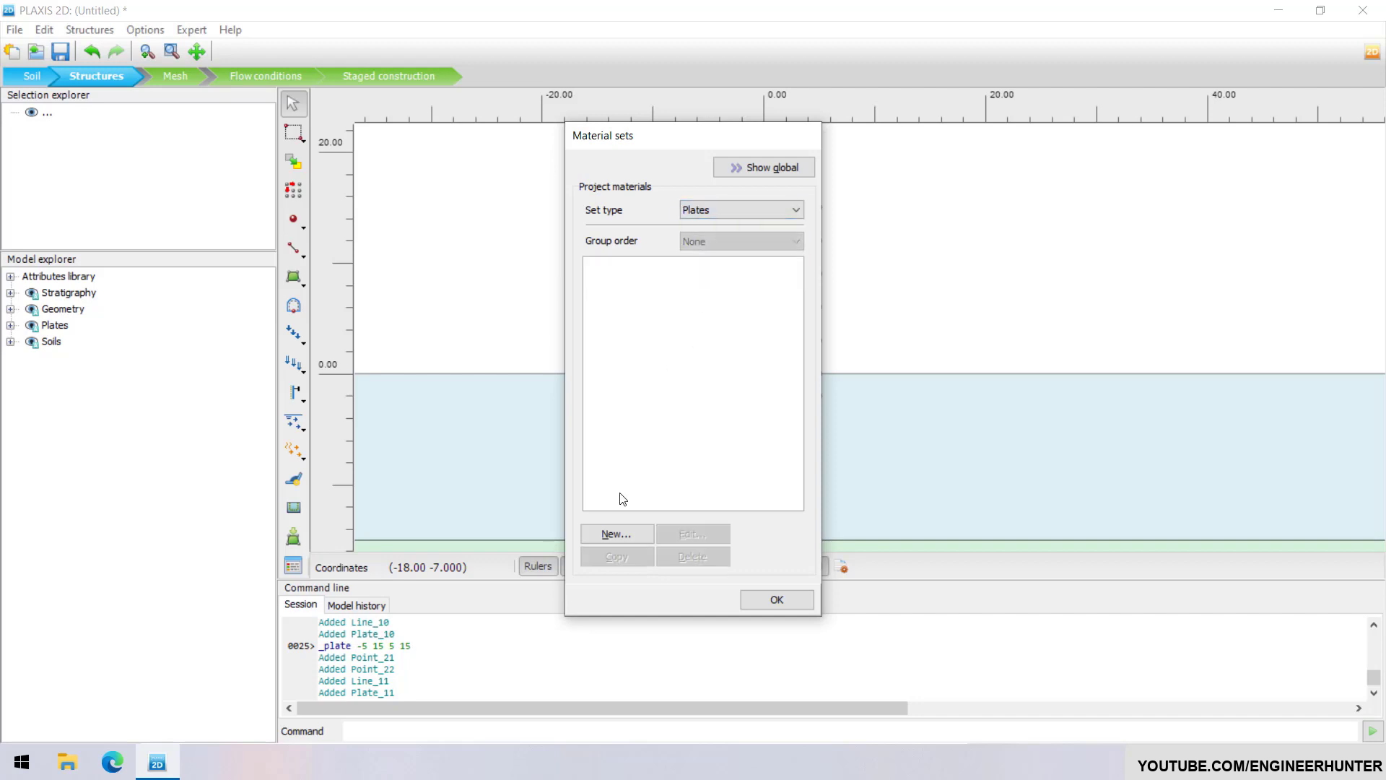
click(618, 534)
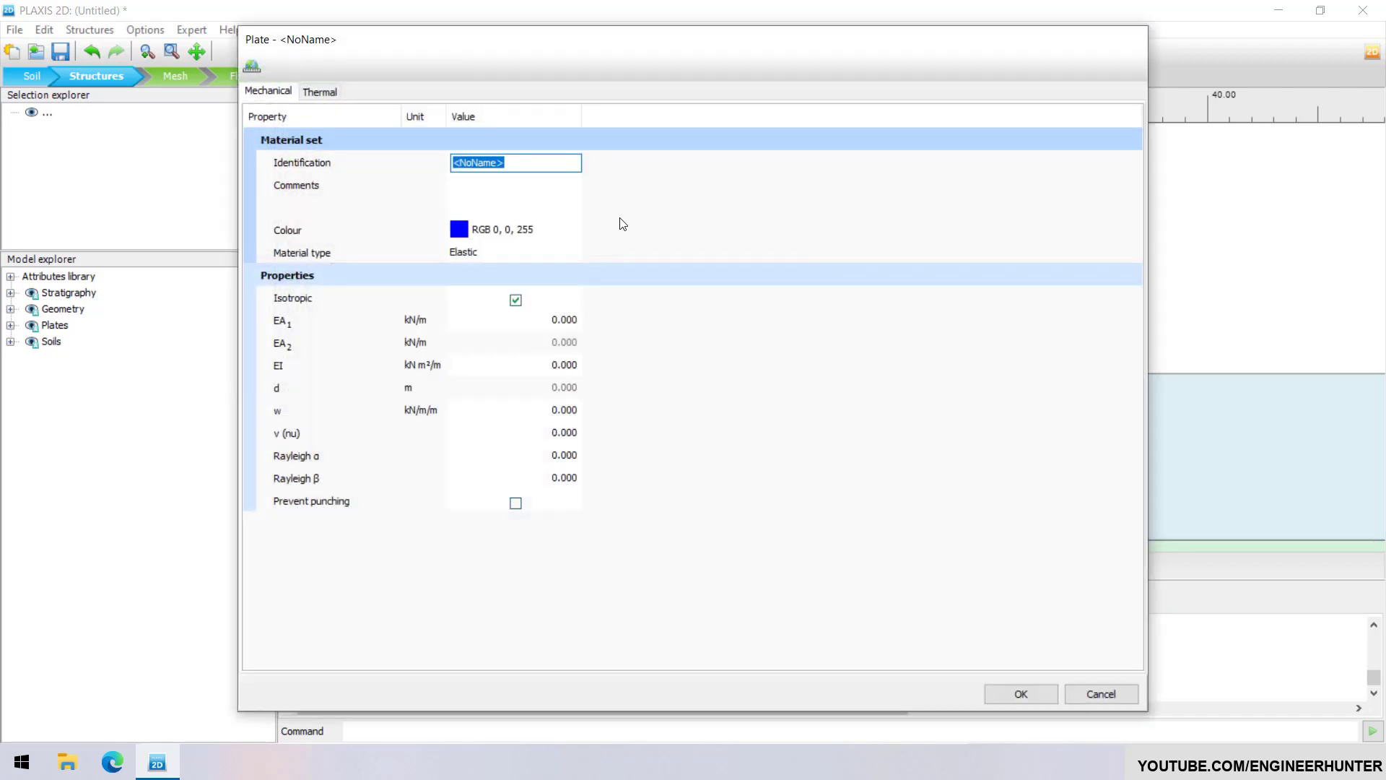
text(Rest of building)
key(Tab)
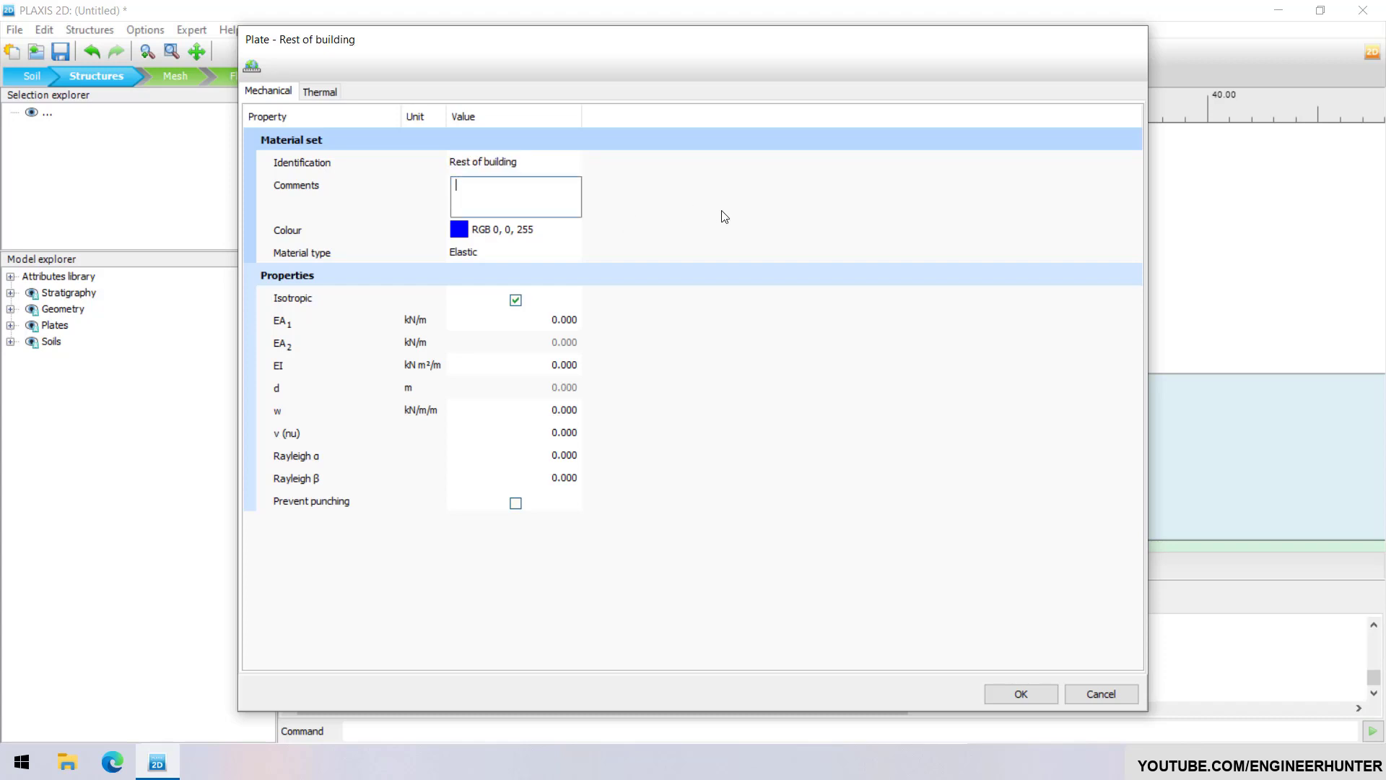
- Set the plate material's EA1 to 9e6 kN/m, EI to 6.75e4 kN m²/m, weight w to 10 kN/m/m and Poisson's ratio to 0
click(543, 325)
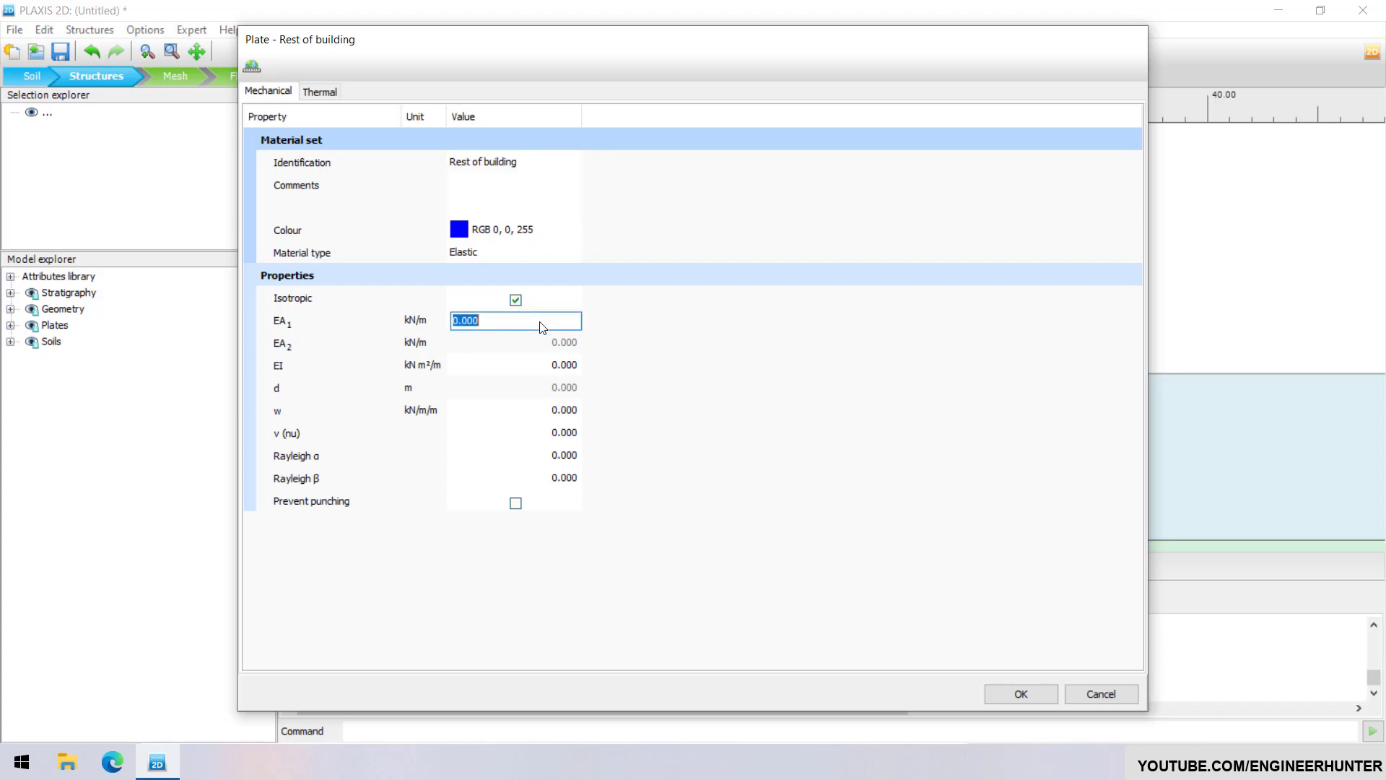
text(9e6)
key(Tab)
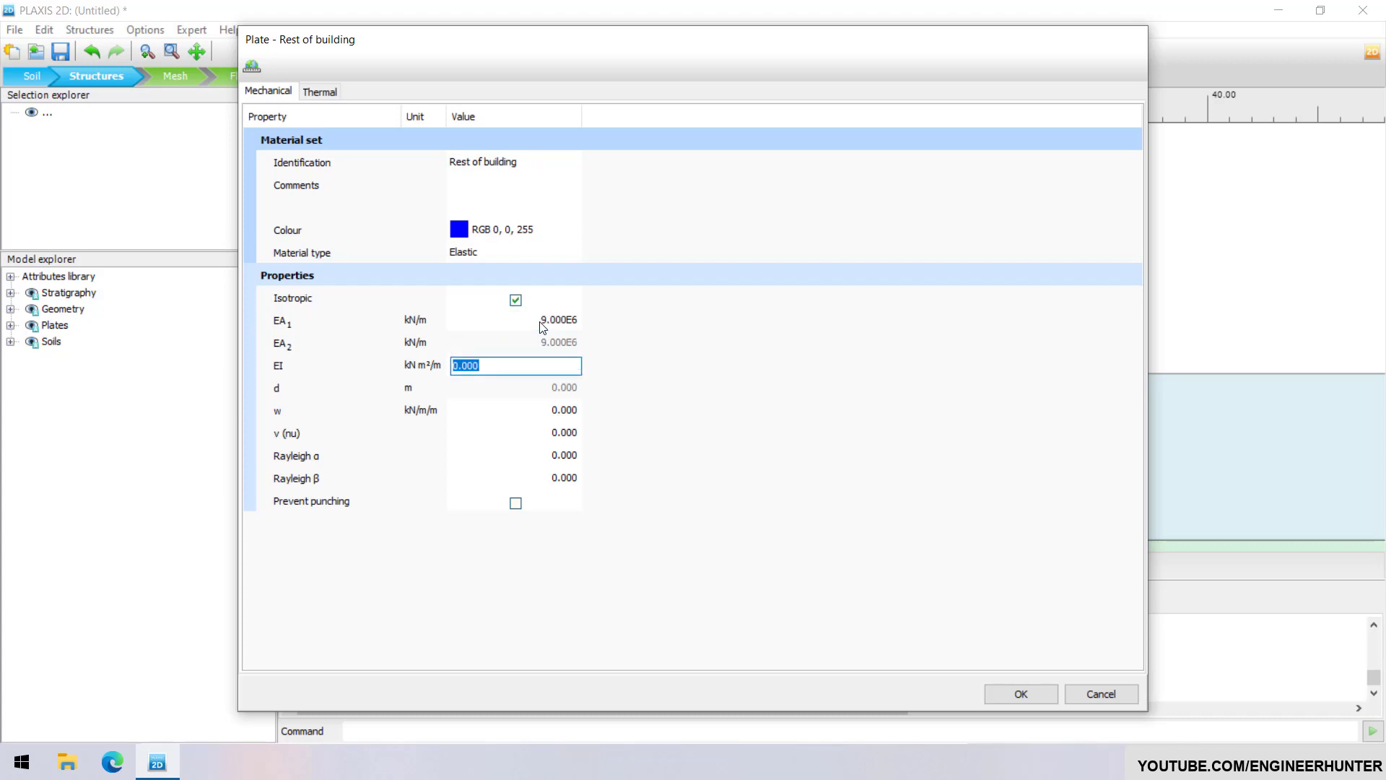
text(6.75e4)
key(Tab)
text(10)
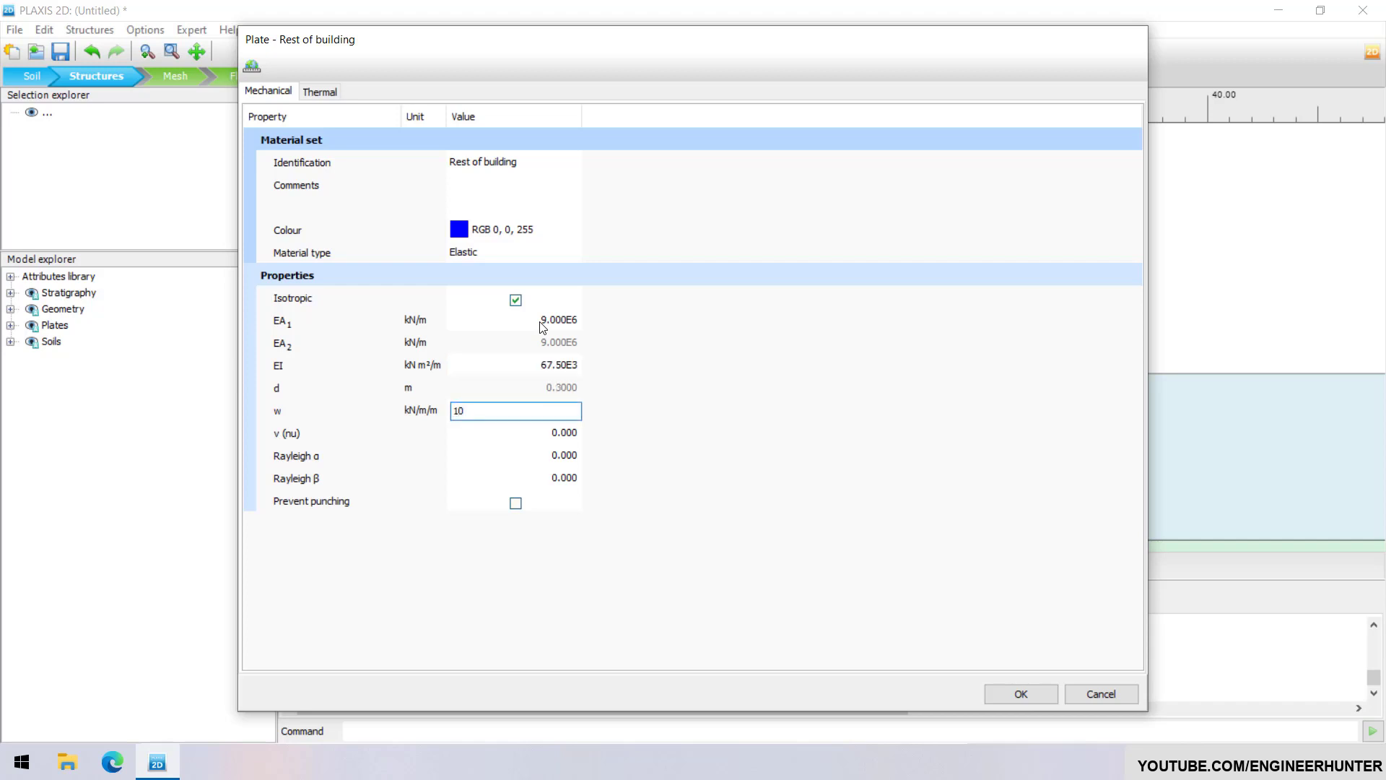
key(Tab)
text(0)
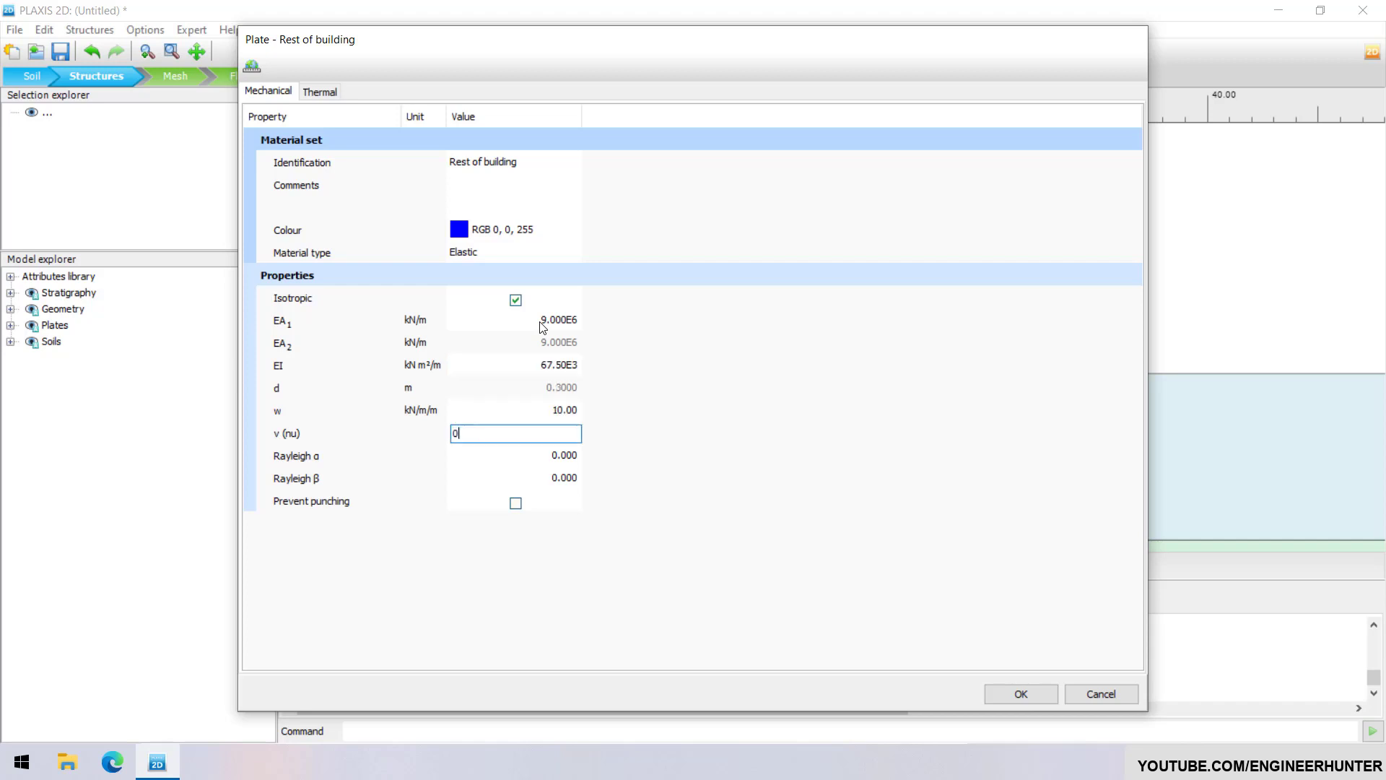
key(Tab)
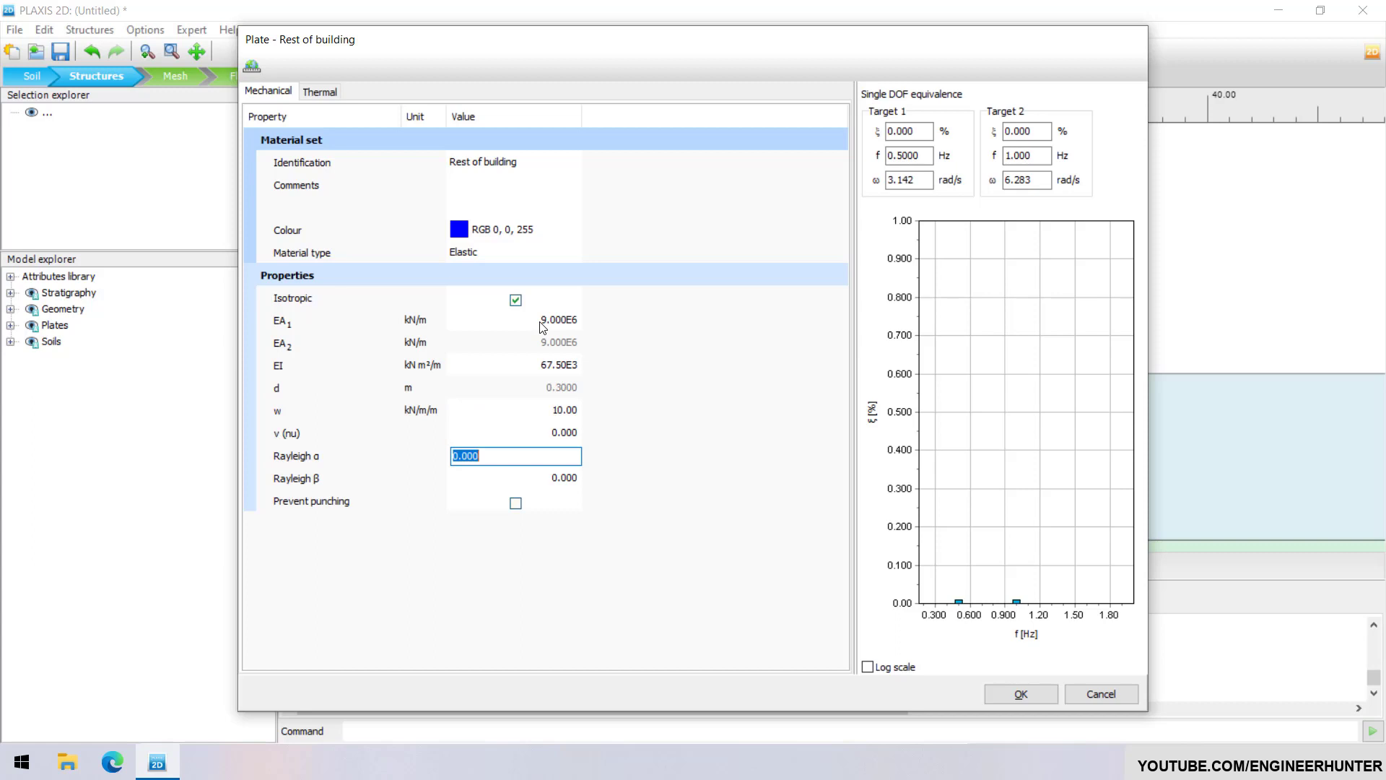
- Set the Rest of building material's Rayleigh α to 0.2320 and Rayleigh β to 8e-3, and save the material set
text(0.2320)
key(Tab)
text(8e3)
key(Left)
text(-)
key(Tab)
click(671, 438)
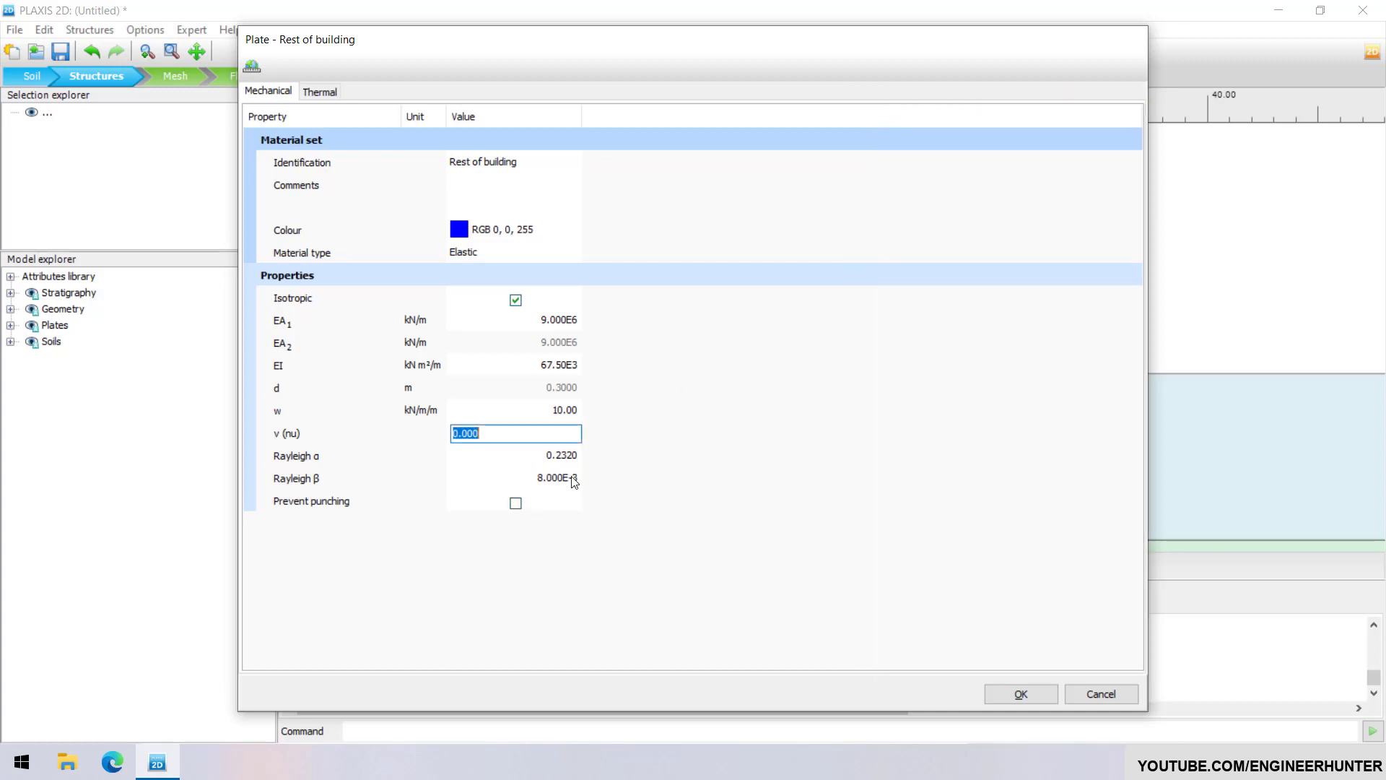
key(Tab)
key(Tab)
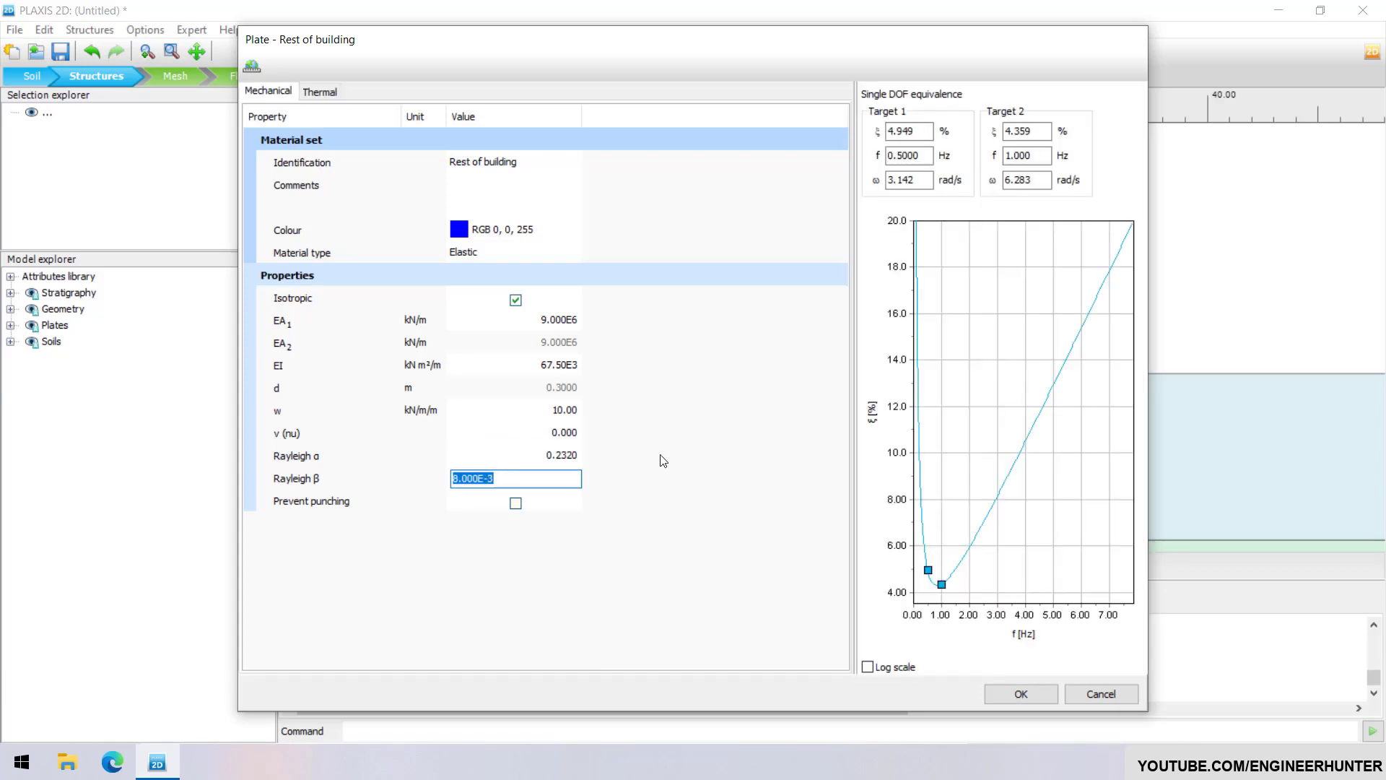
click(1027, 704)
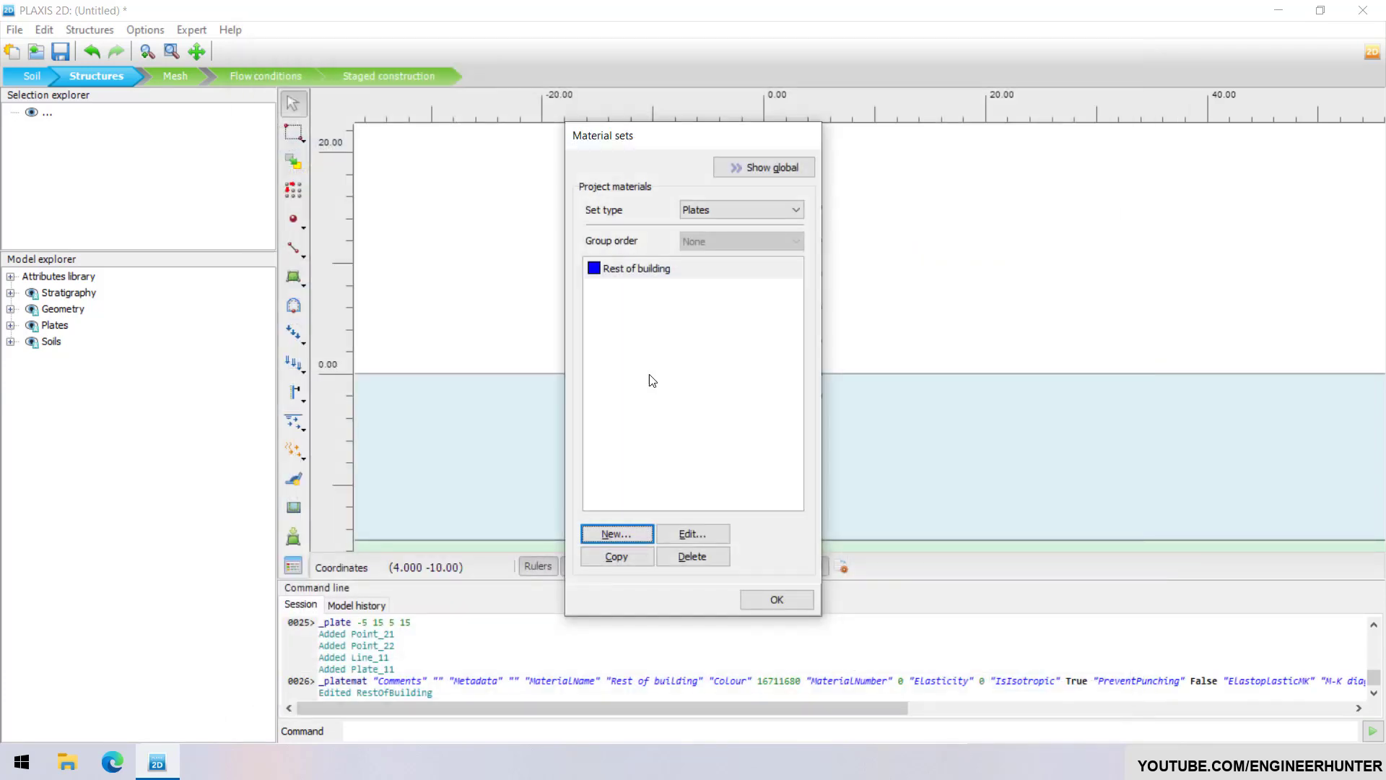
- Create a plate material named "Basement" with EA1 1.2e7 kN/m, EI 1.6e5 kN m²/m and weight w 20 kN/m/m
click(625, 532)
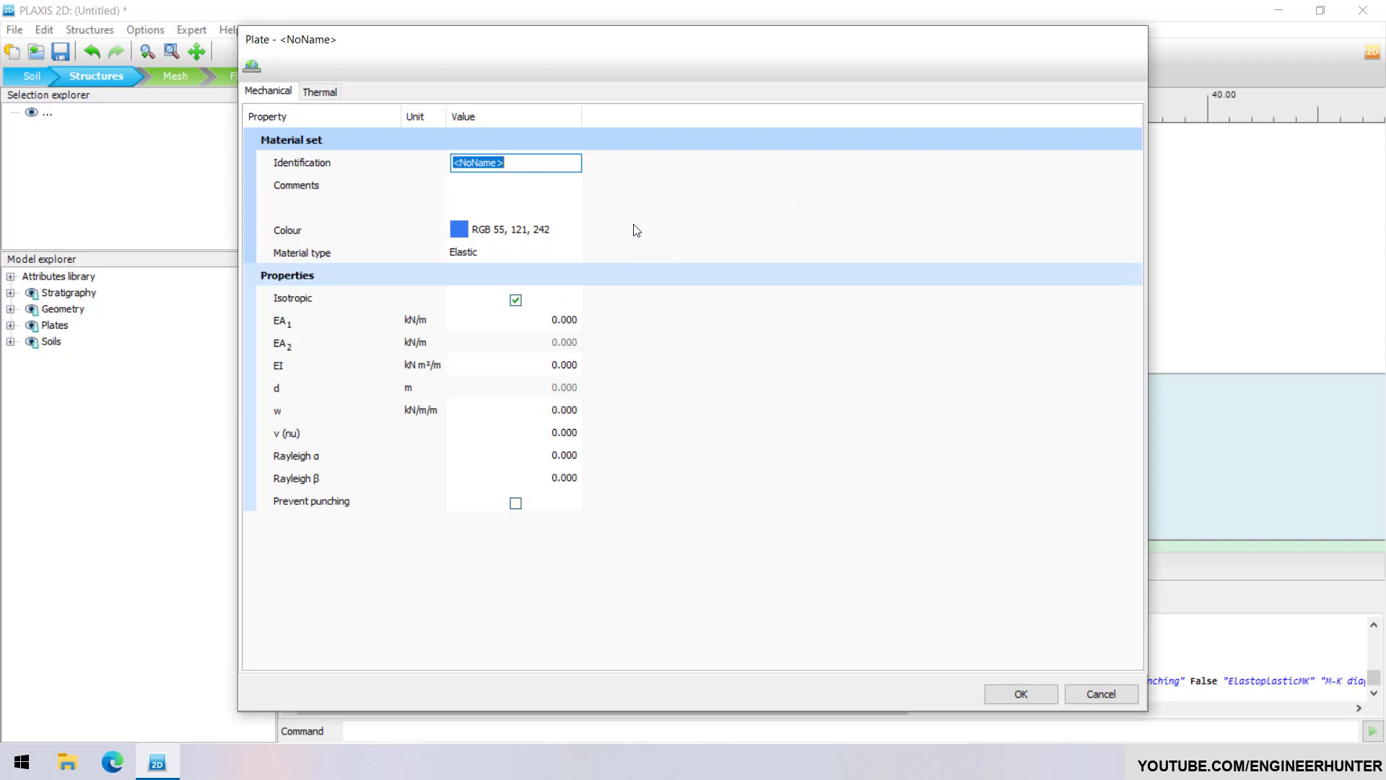
text(Basement)
click(571, 323)
text(1.2e7)
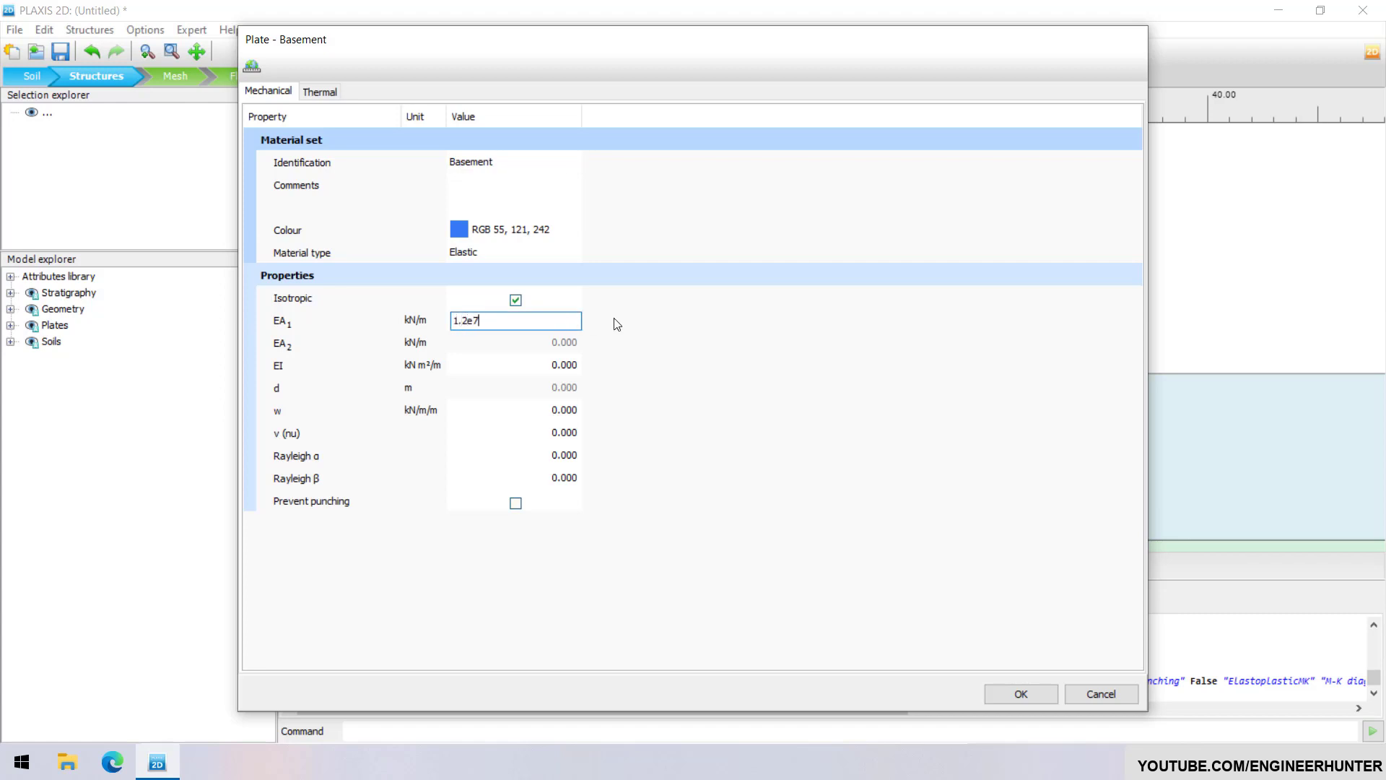
key(Tab)
text(1.6)
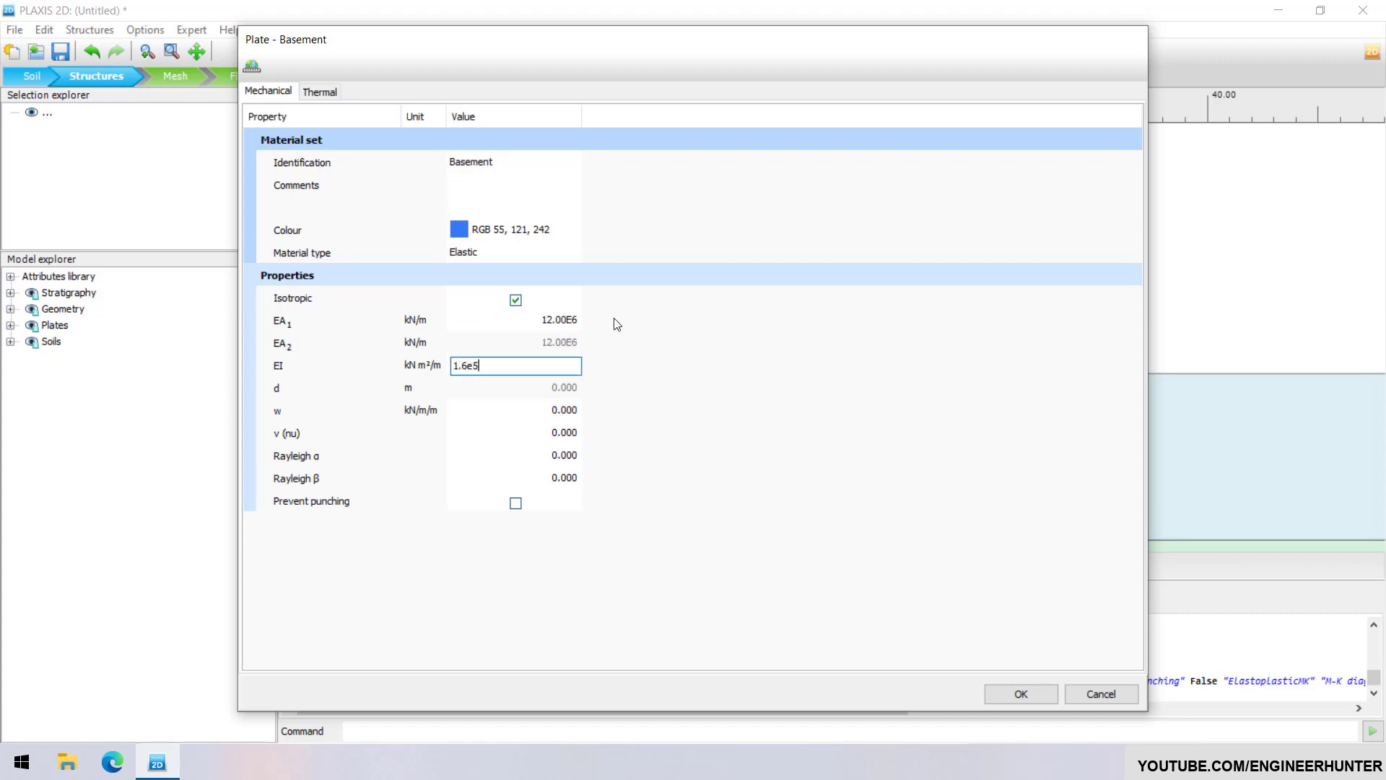
key(Tab)
text(2)
key(Tab)
key(Tab)
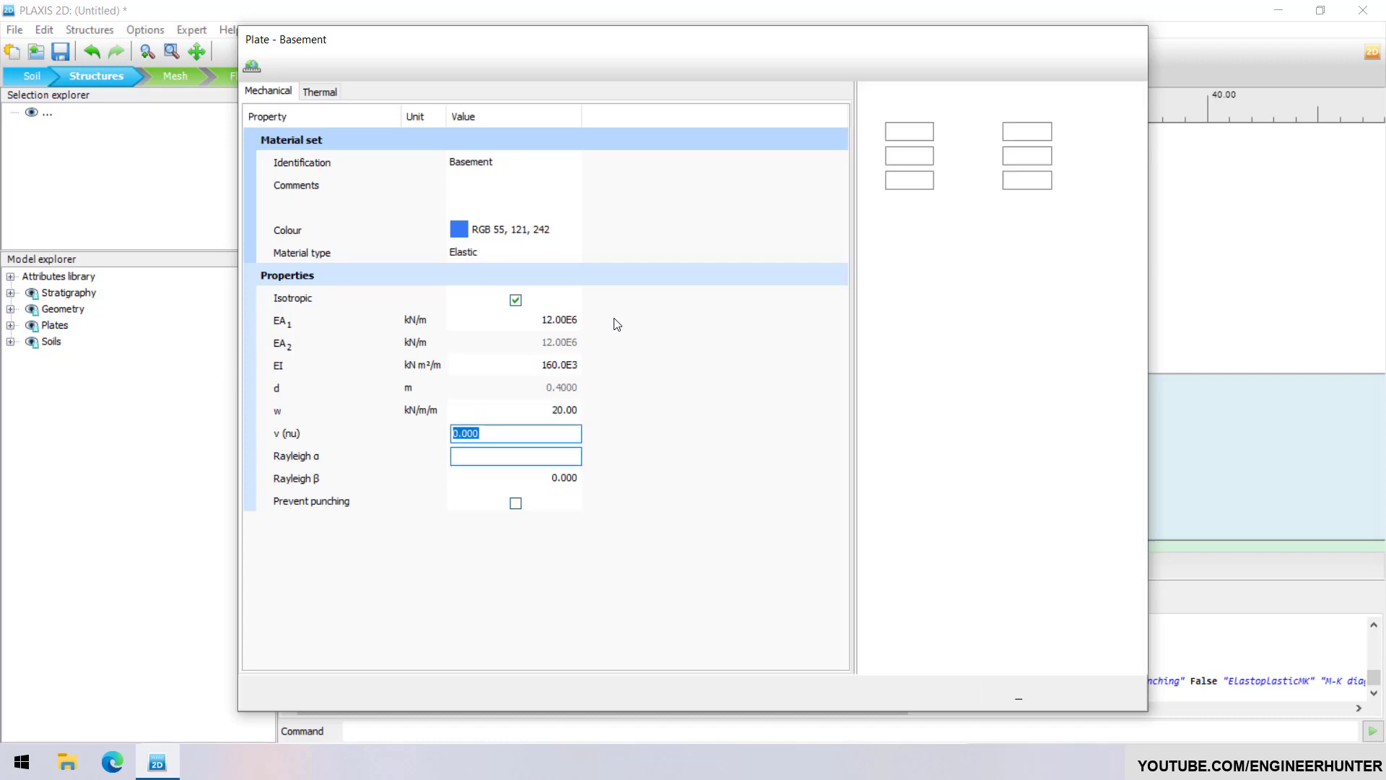
- Set the Basement material's Rayleigh α to 0.2320 and β to 8e-3, save it and close the material sets
text(0.2320)
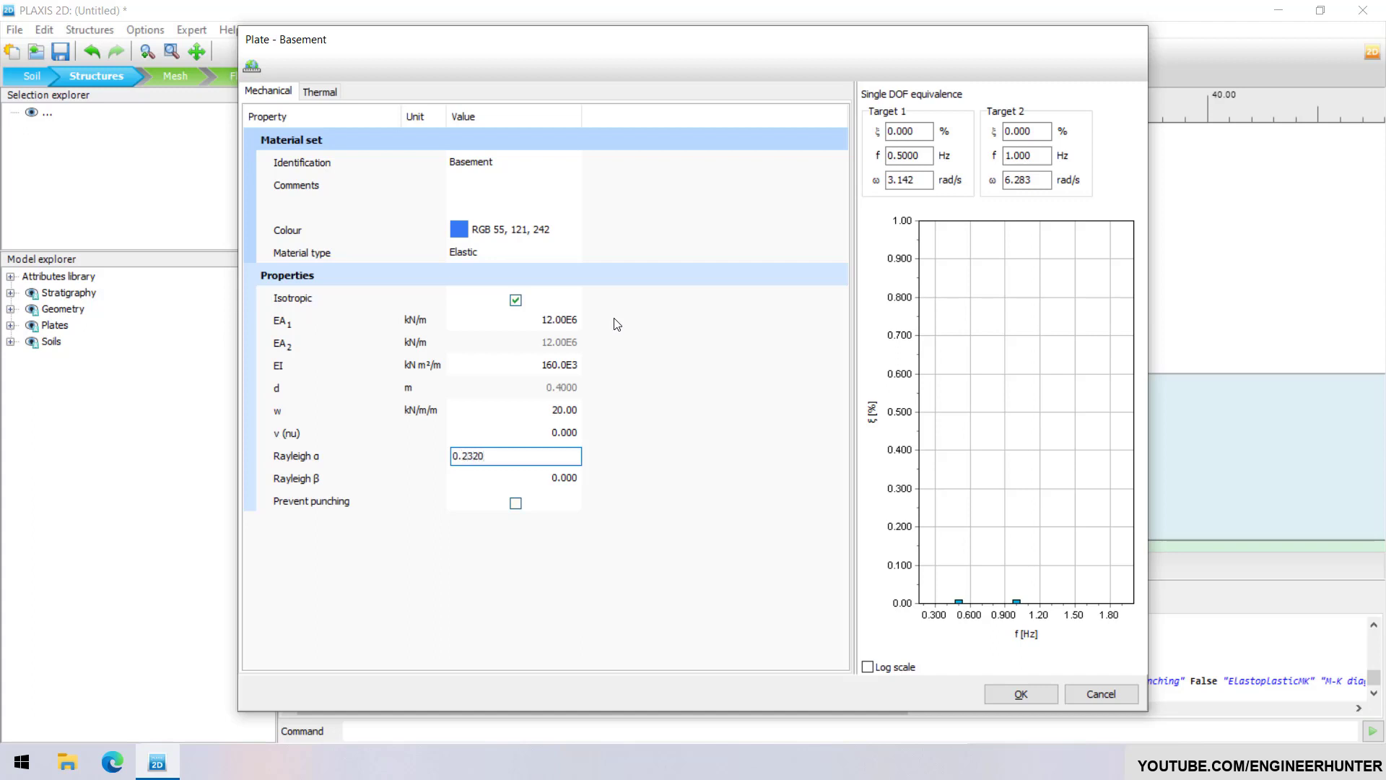
key(Tab)
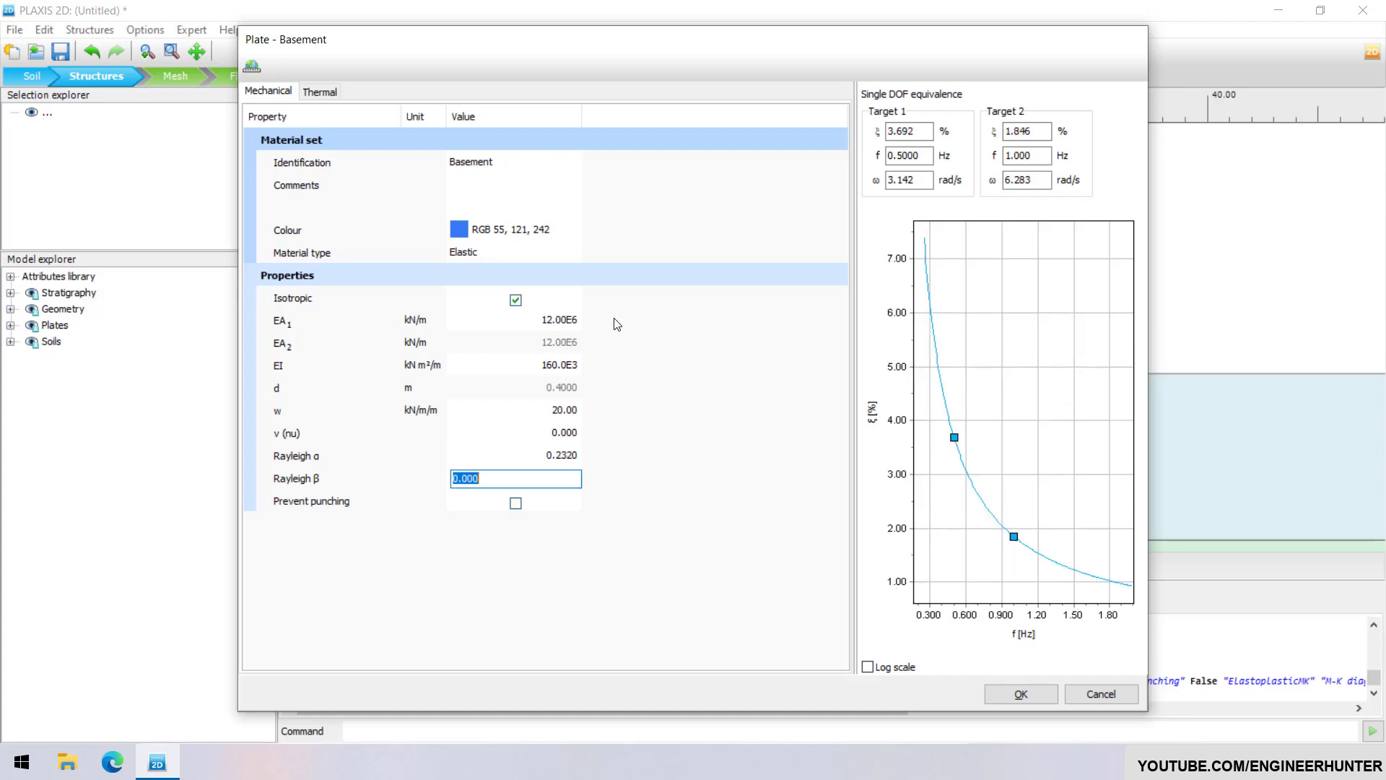
text(8e-3)
key(Tab)
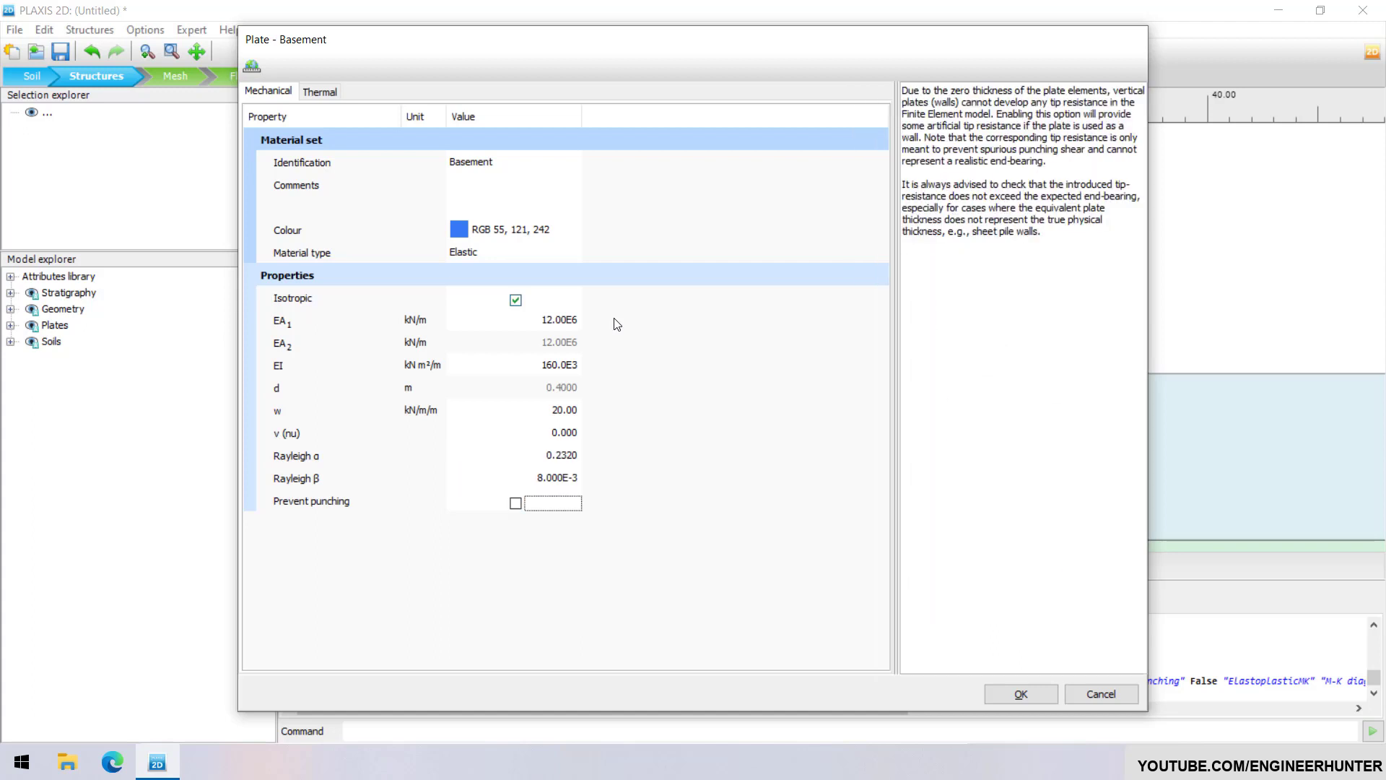
key(shift+Tab)
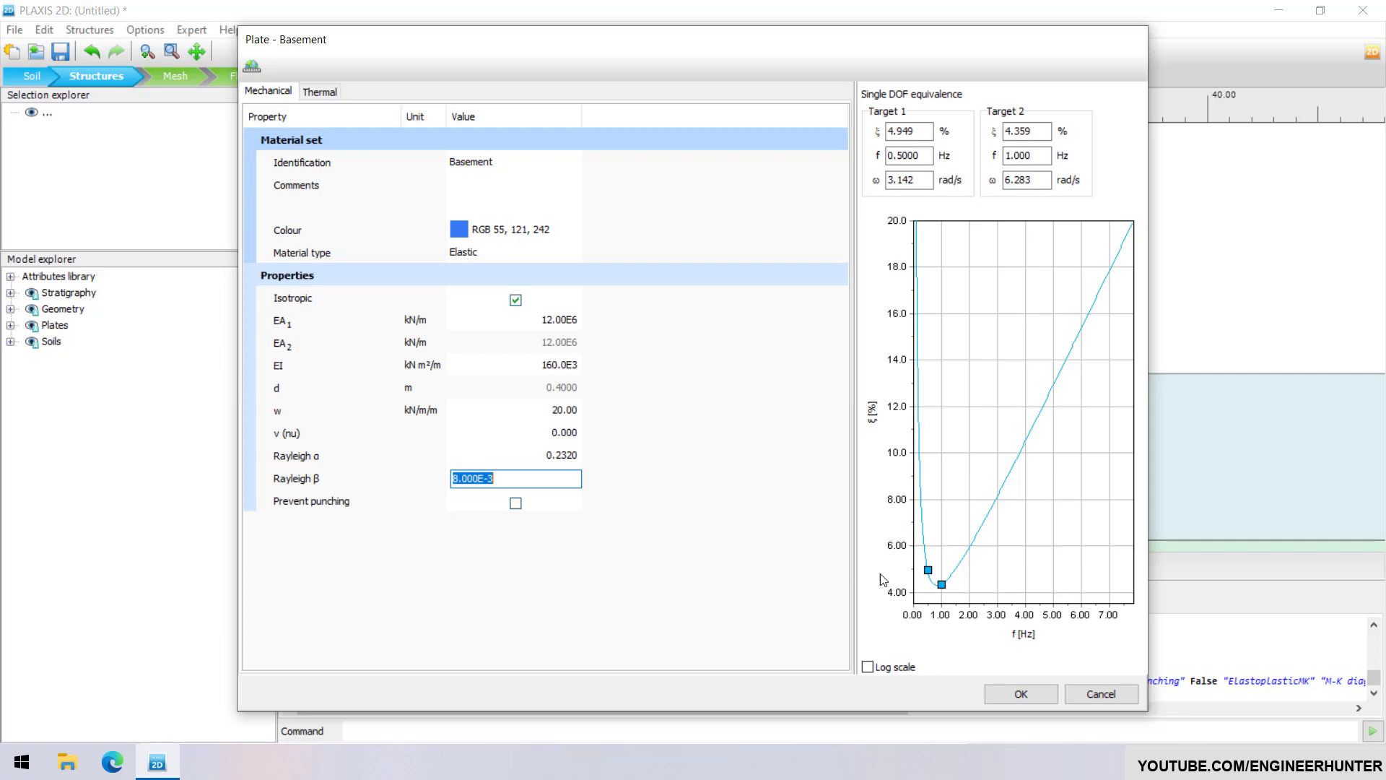
click(1023, 691)
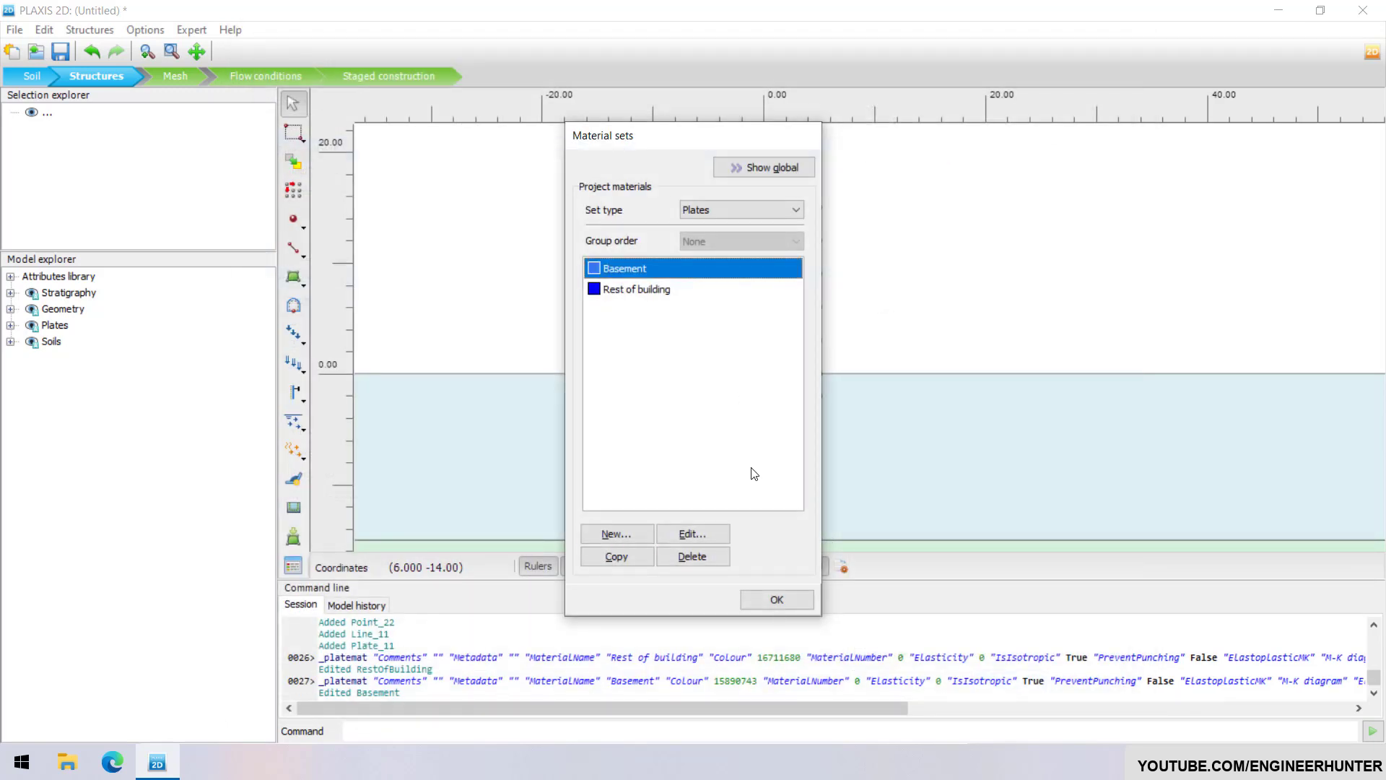
click(760, 598)
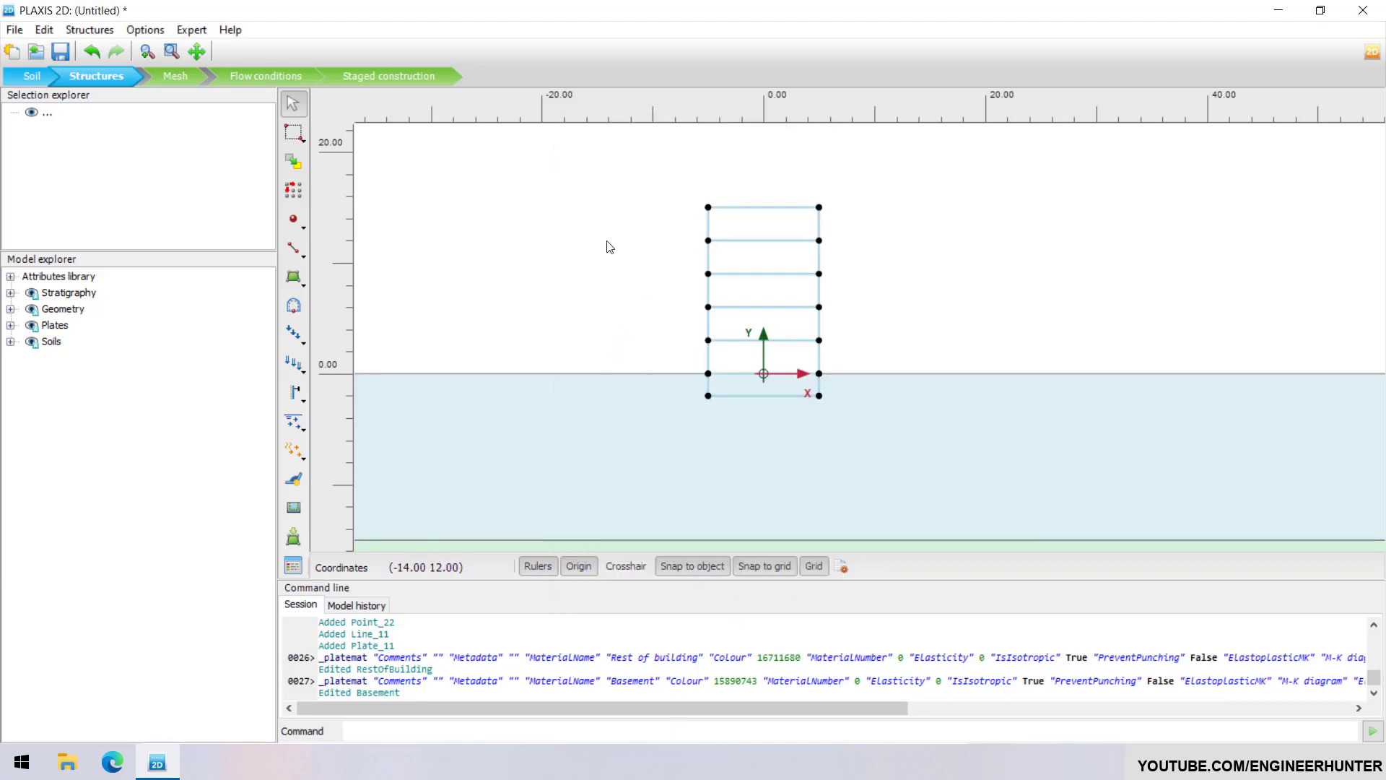
- Assign the Basement material to all vertical wall plates and the bottom slab at y = -2
scroll(642, 240, up, 2)
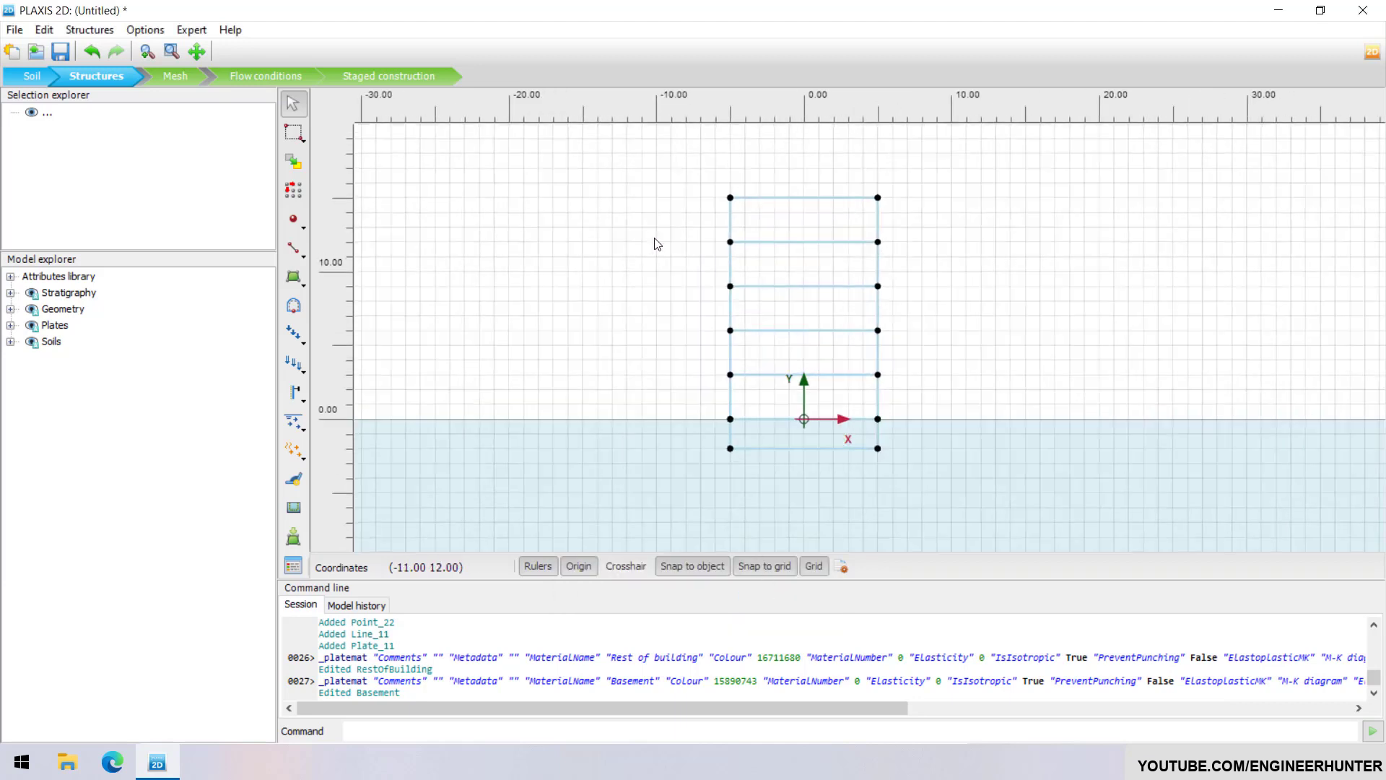
click(730, 278)
ctrl+click(878, 267)
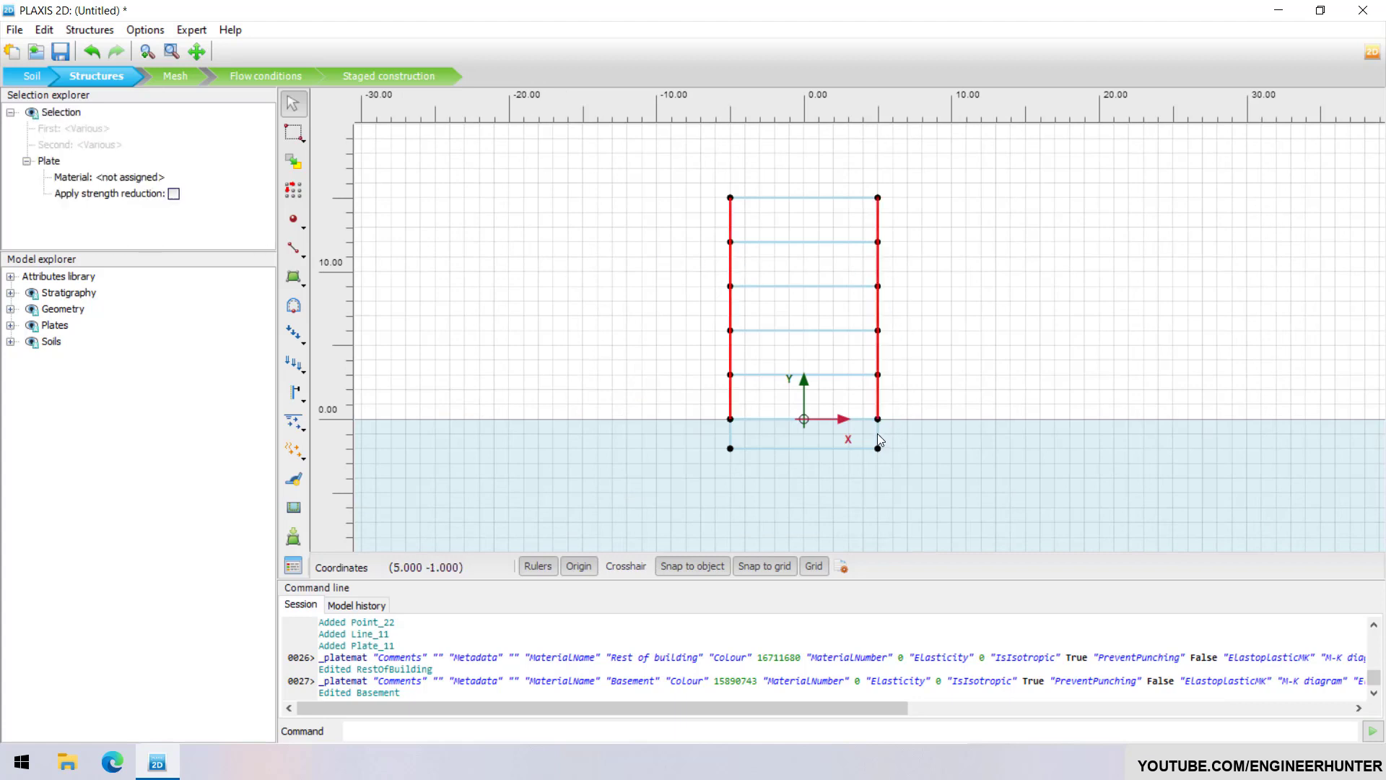
right_click(769, 449)
mouse_move(907, 409)
mouse_move(1031, 442)
click(1117, 470)
click(1022, 368)
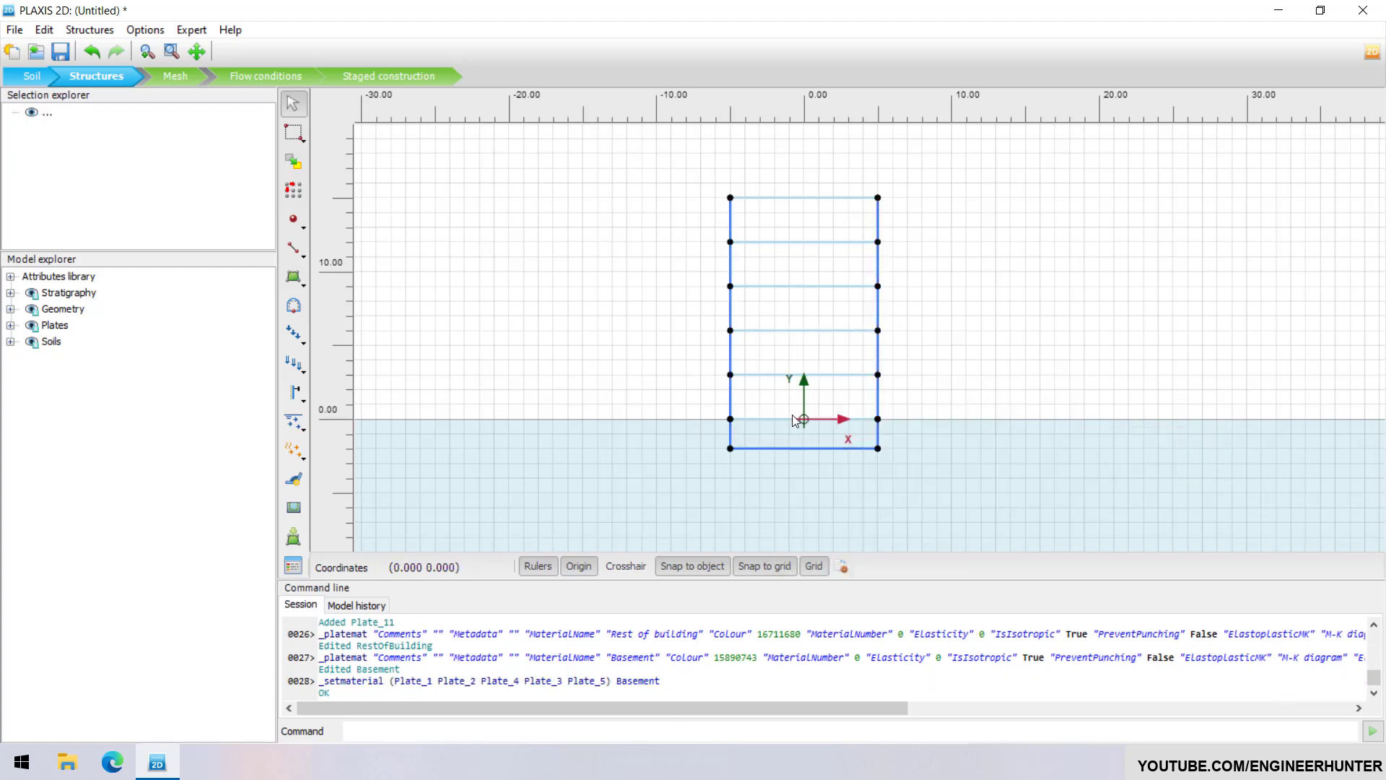
- Assign the Rest of building material to the six horizontal floor plates from y = 0 to y = 15
click(776, 418)
ctrl+click(781, 375)
ctrl+click(789, 331)
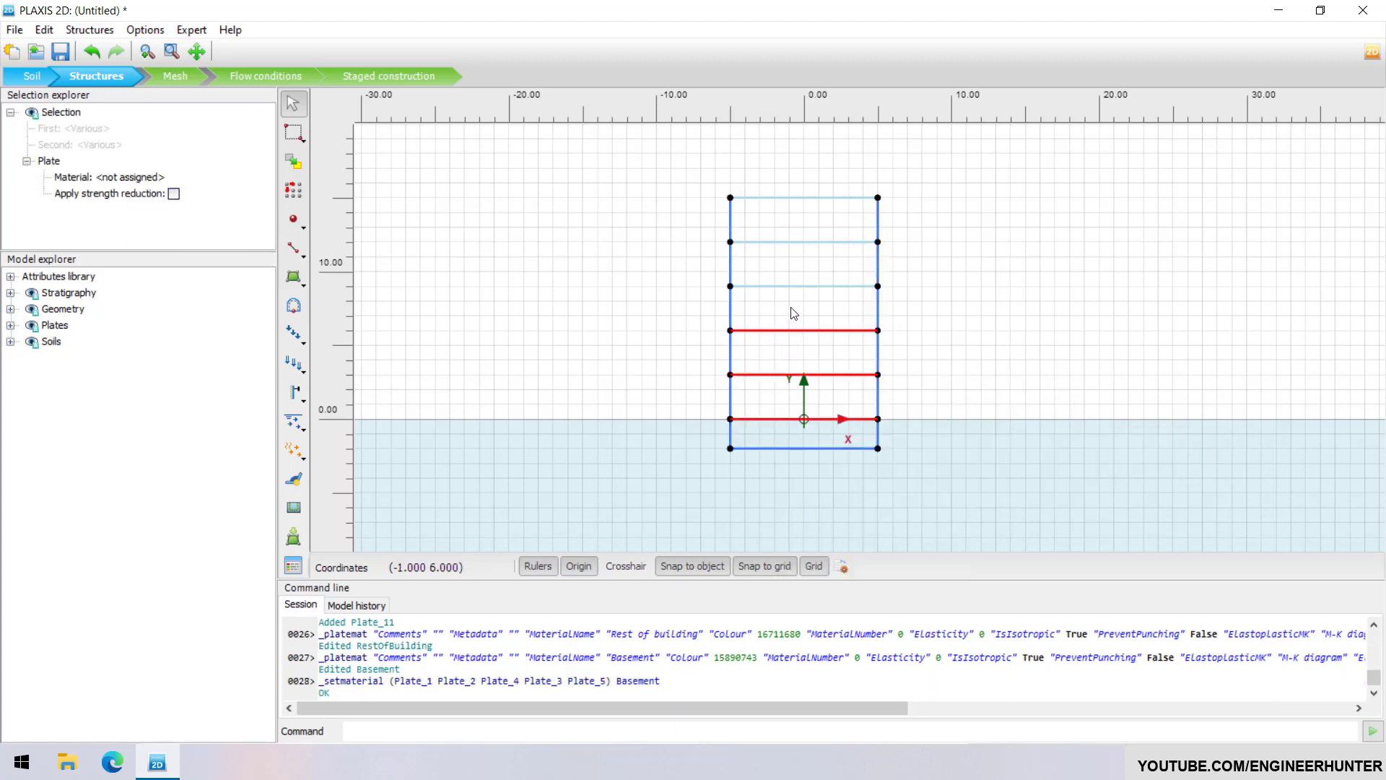
ctrl+click(793, 286)
ctrl+click(798, 242)
ctrl+click(806, 197)
right_click(805, 197)
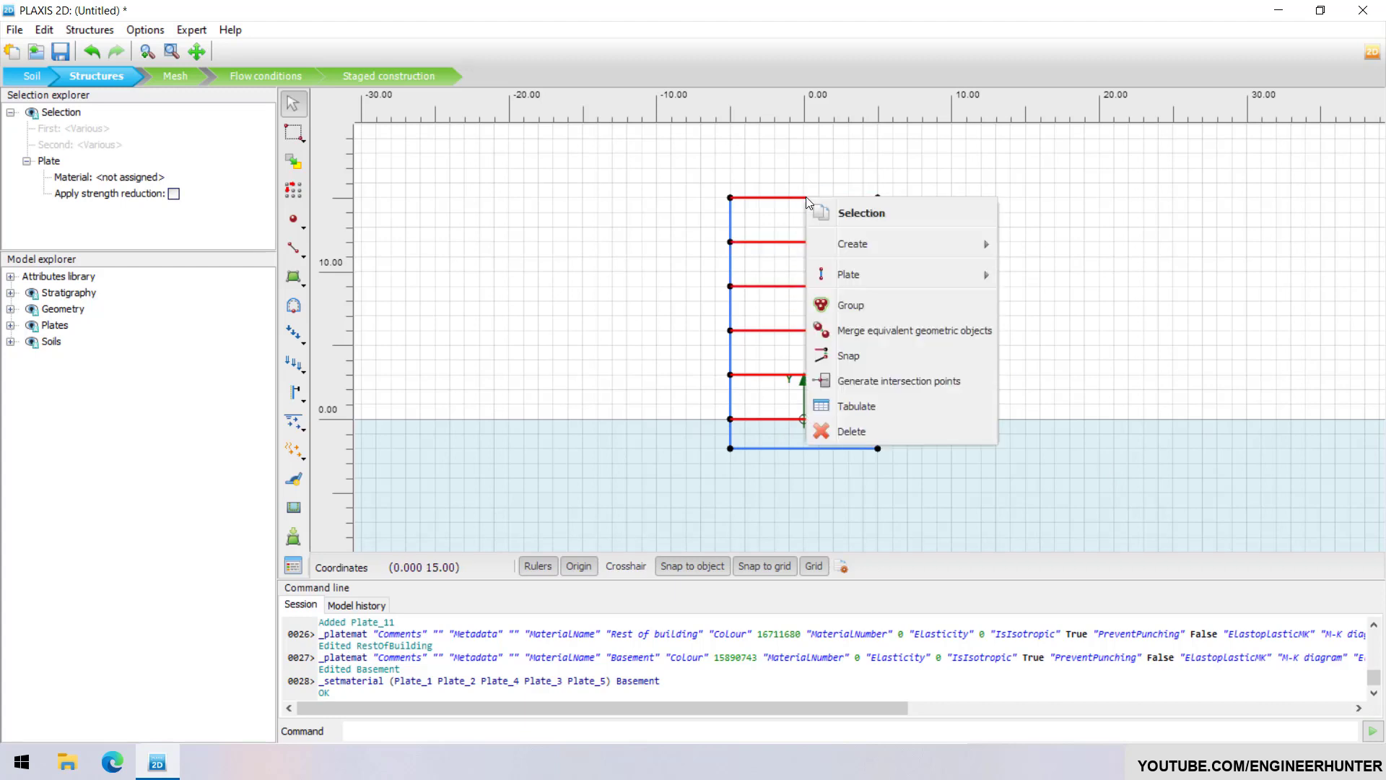
mouse_move(982, 275)
mouse_move(1054, 310)
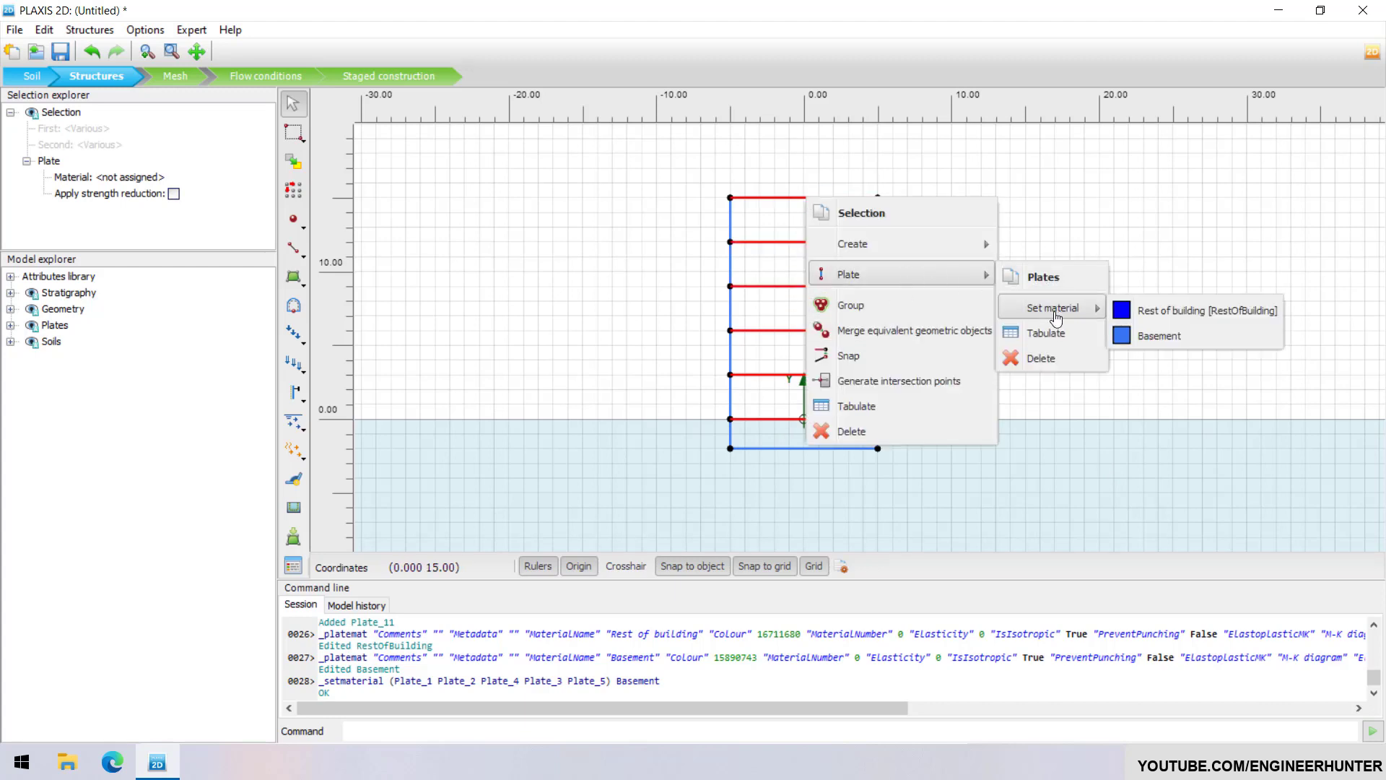
click(1163, 314)
click(1007, 335)
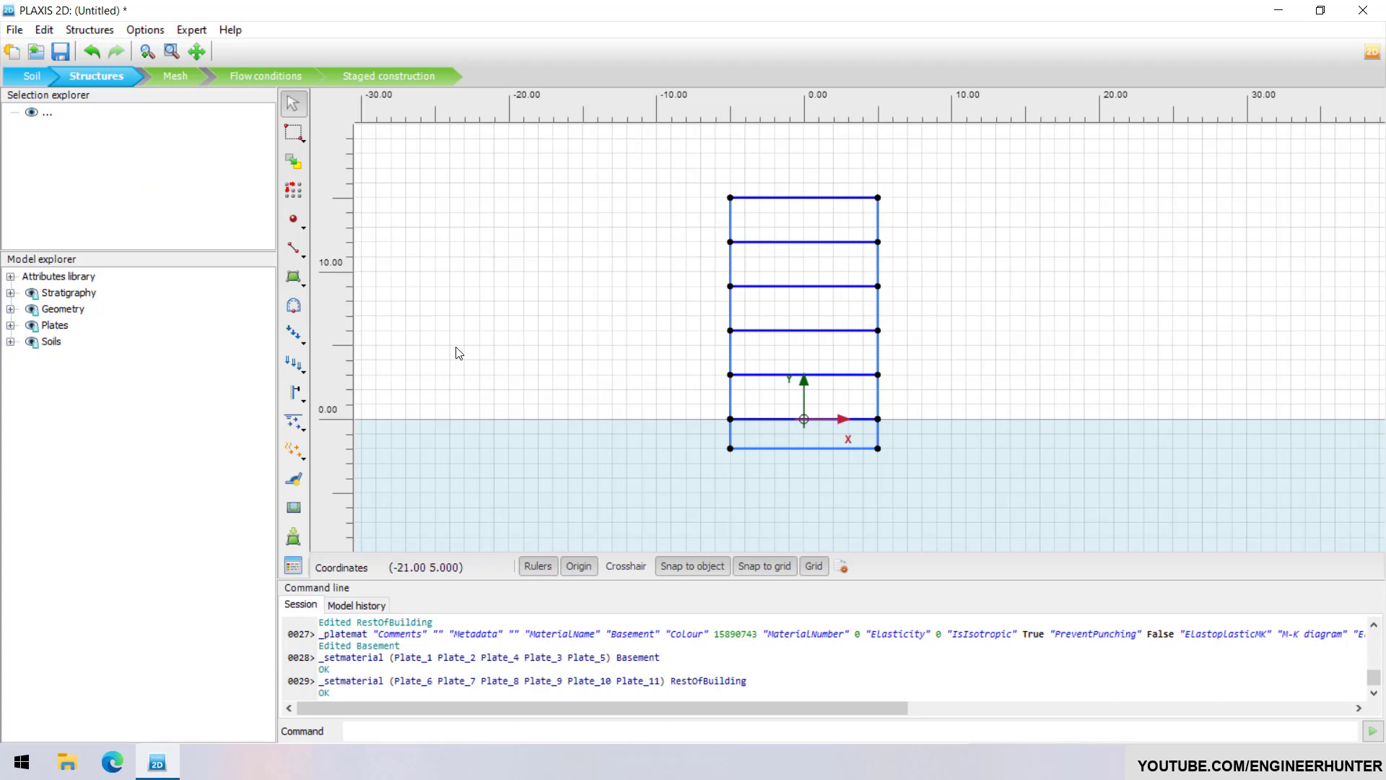
- Create a node-to-node anchor in the basement from (0, -2) to (0, 0)
click(294, 248)
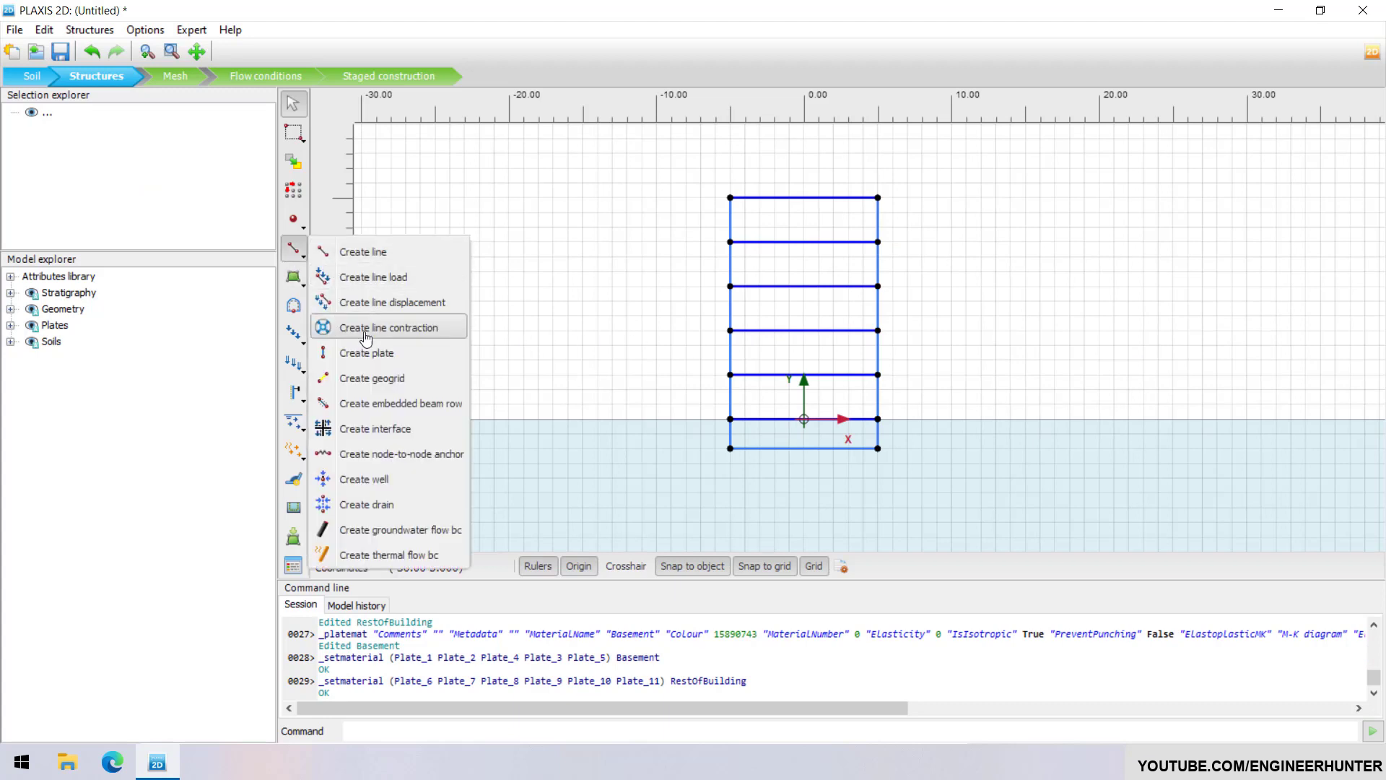
click(389, 455)
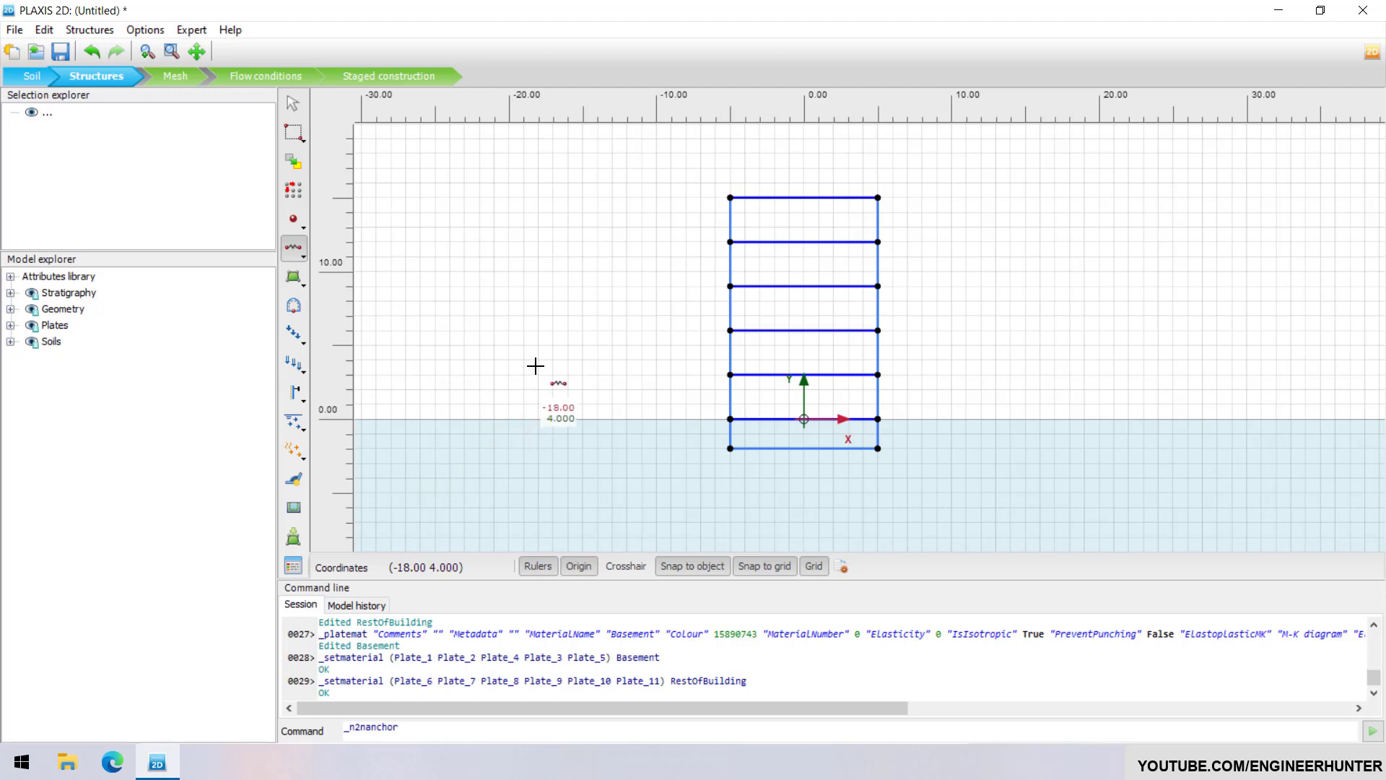
text(0 -2 0 0)
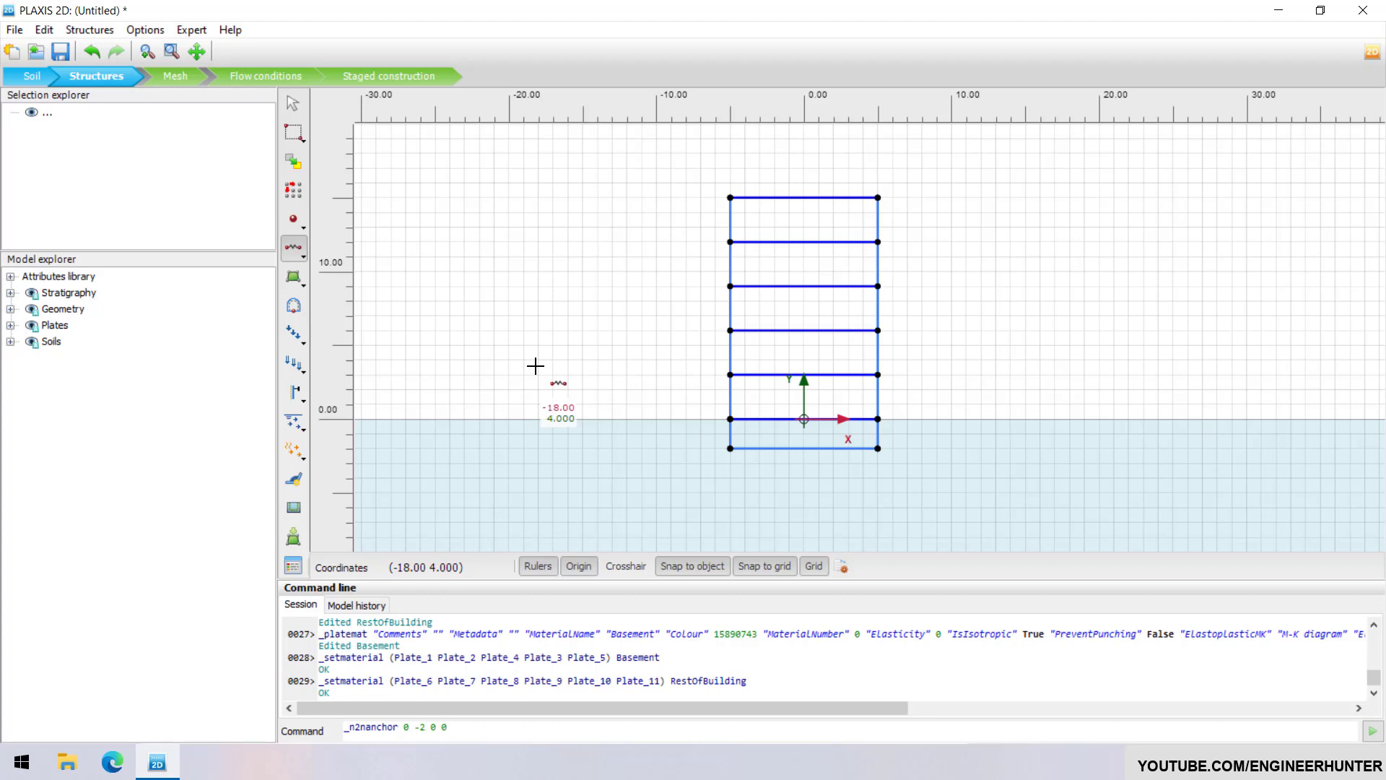
key(Return)
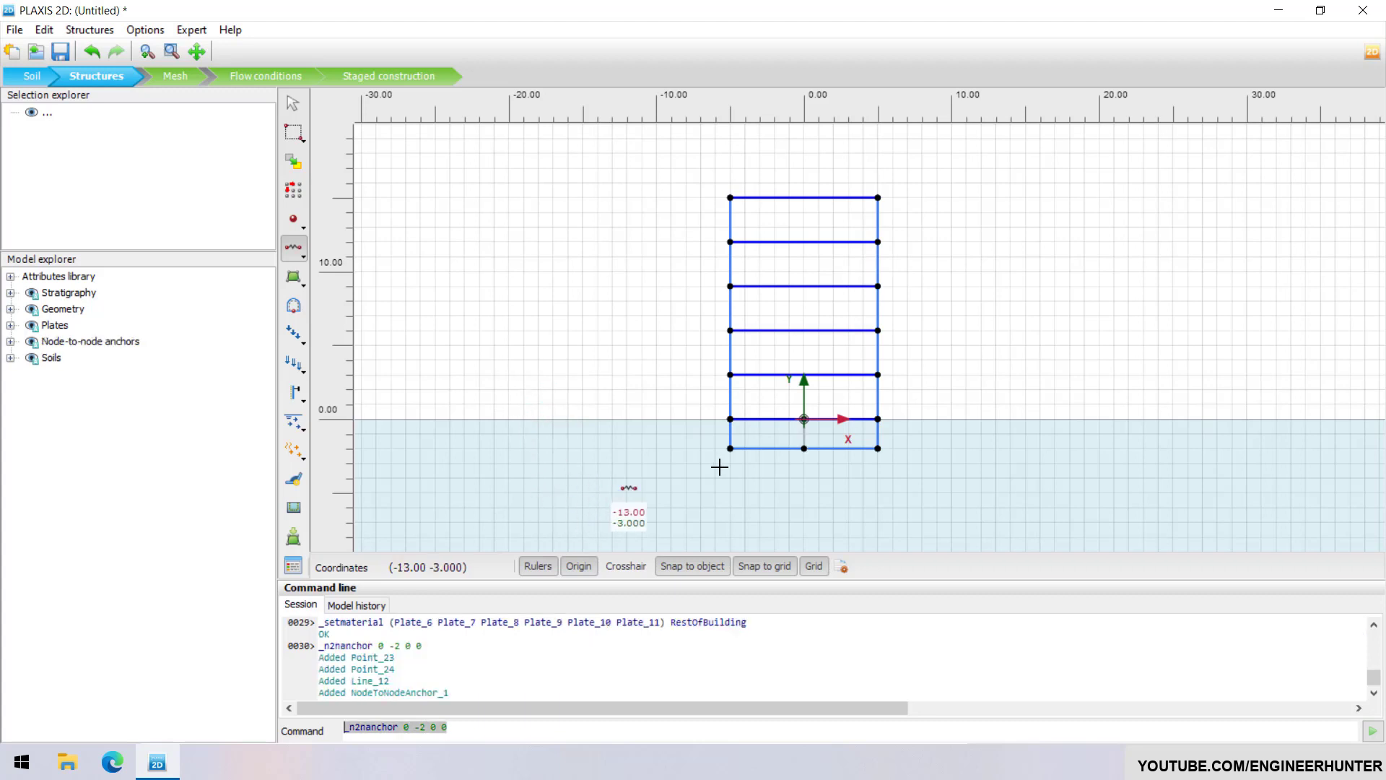
- Add node-to-node anchors along x = 0 between successive floors at y = 0, 3, 6, 9, 12 and 15
click(803, 419)
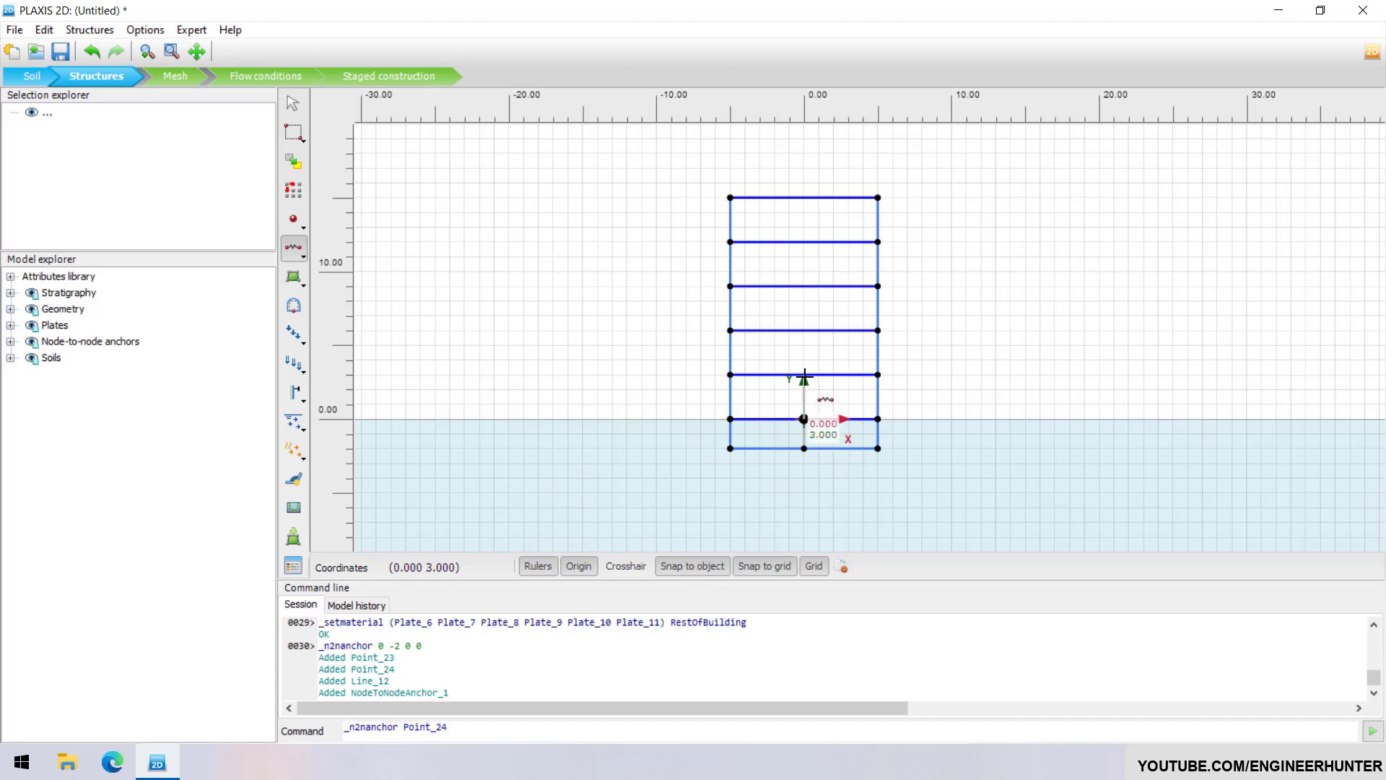
click(804, 375)
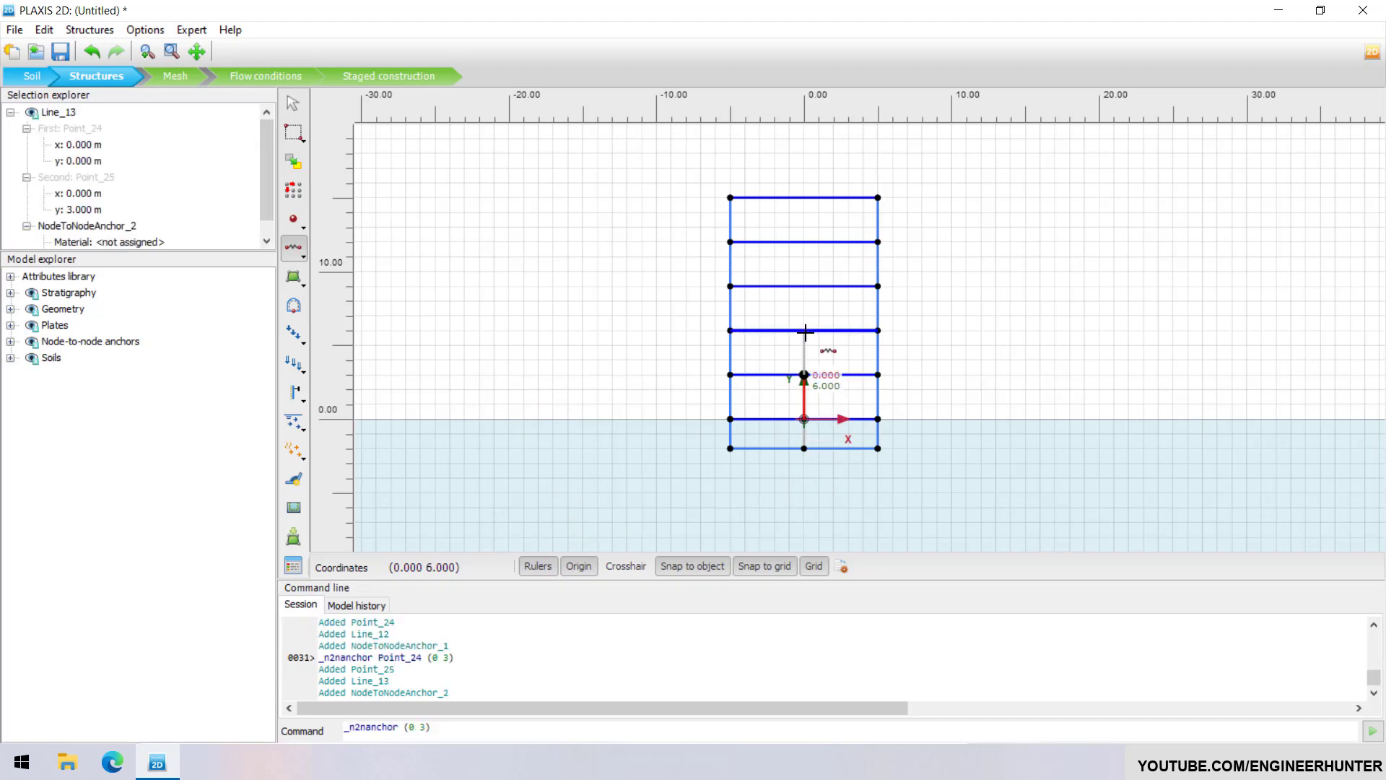
click(804, 331)
click(805, 286)
click(804, 242)
click(804, 197)
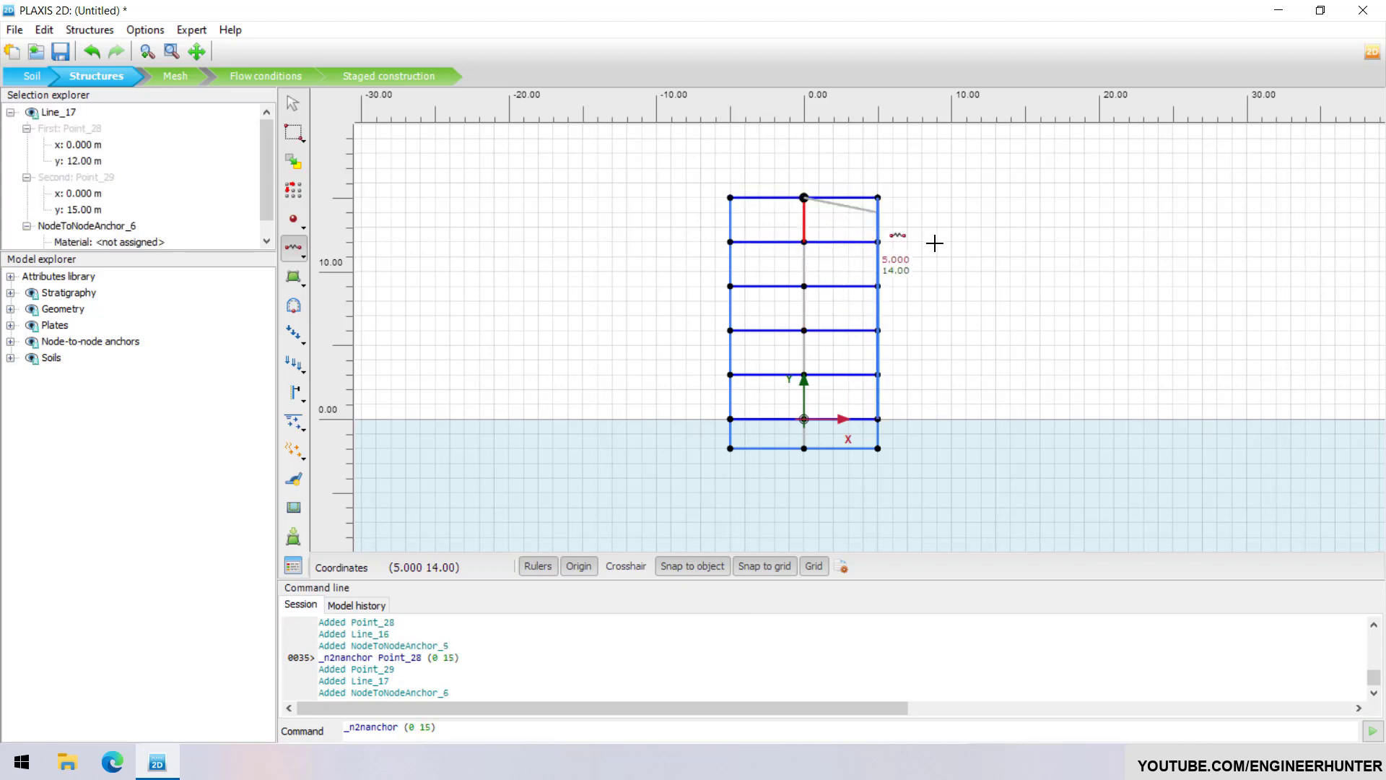
key(Escape)
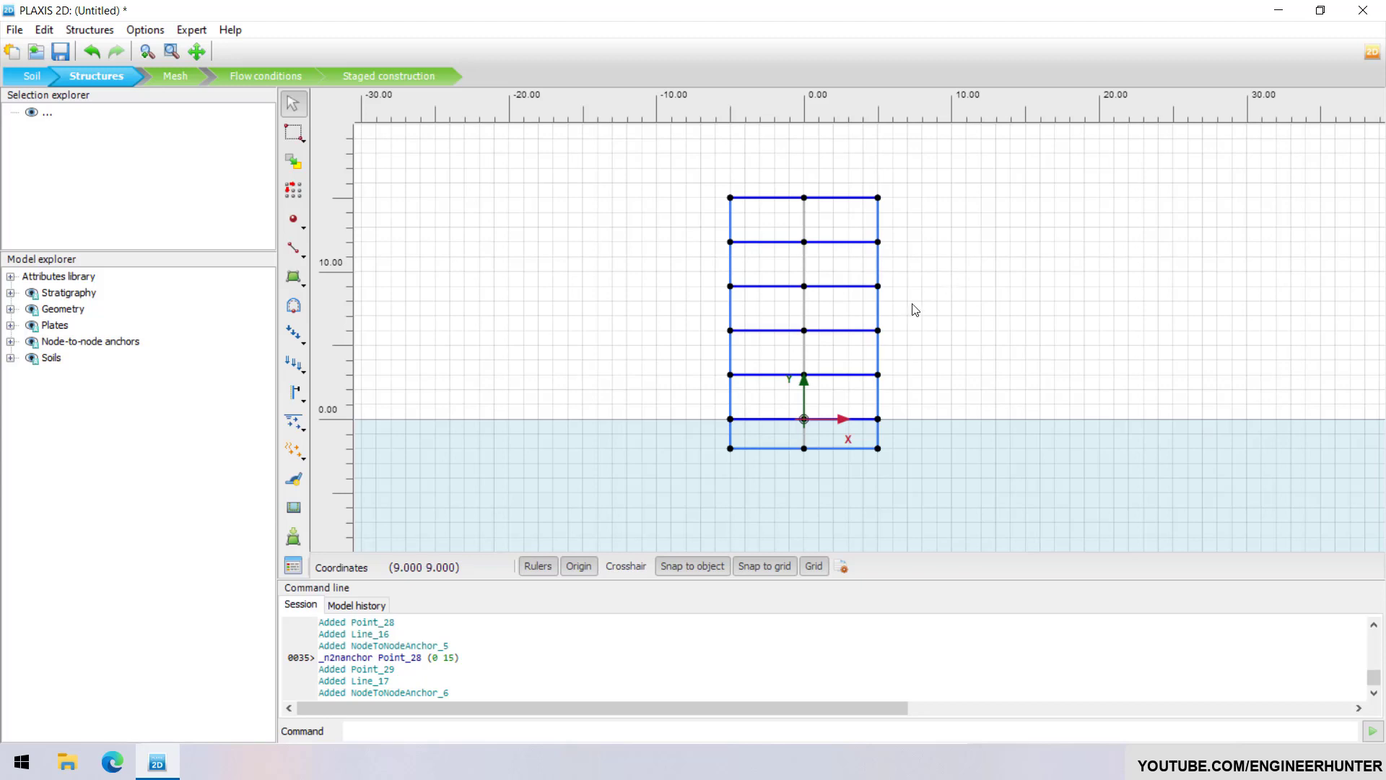
- Create an anchor material set named "Column"
click(293, 565)
click(744, 208)
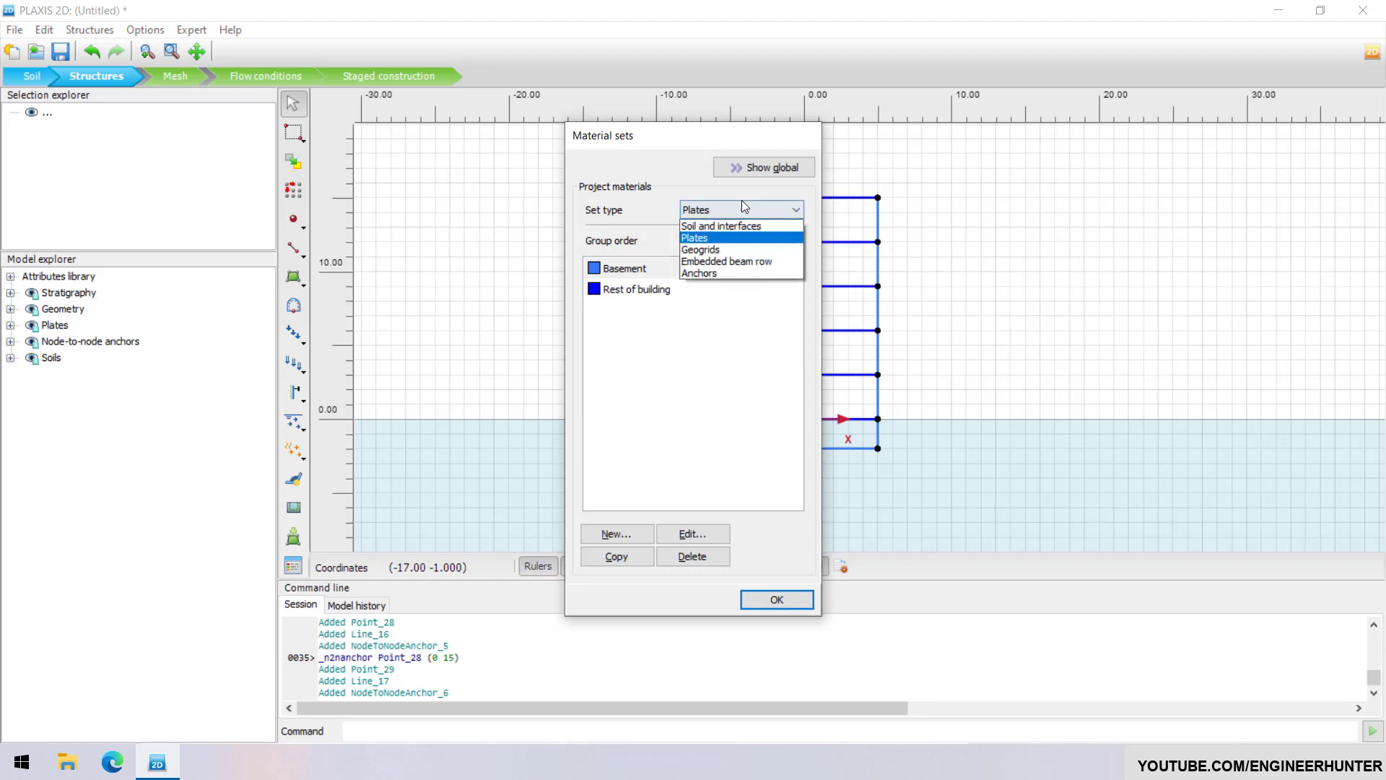
click(717, 274)
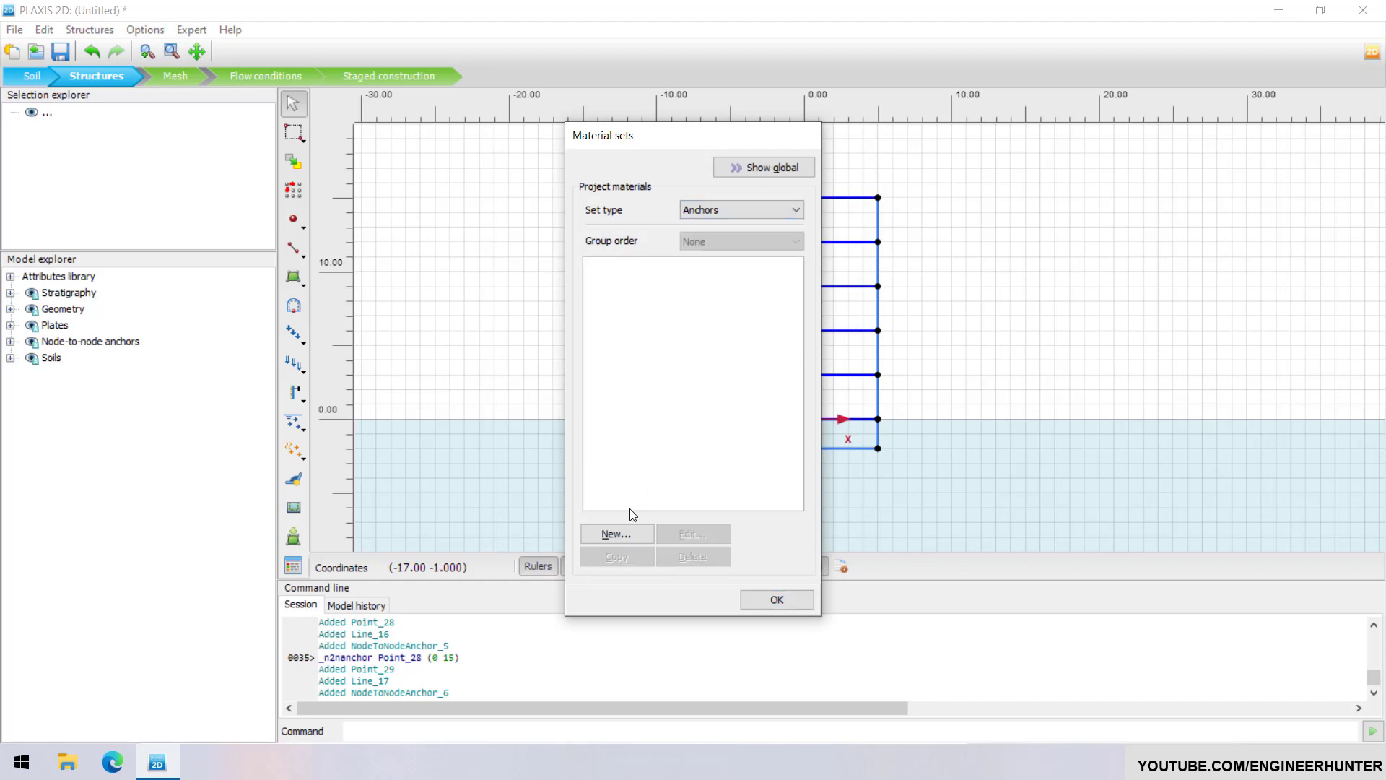
click(612, 535)
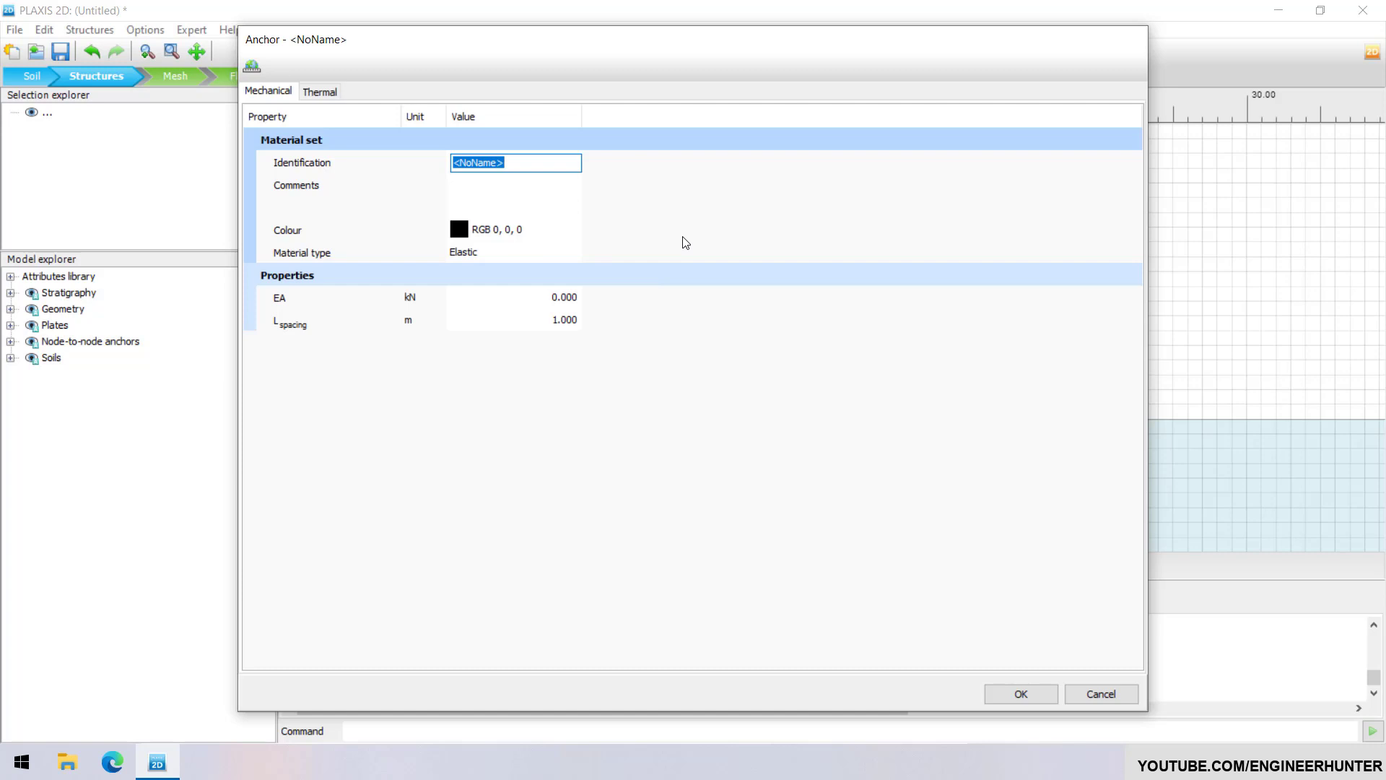
text(Column)
click(551, 391)
- Set the Column material's EA to 2.5e6 kN and its spacing to 3 m, save it and close the material sets
click(512, 296)
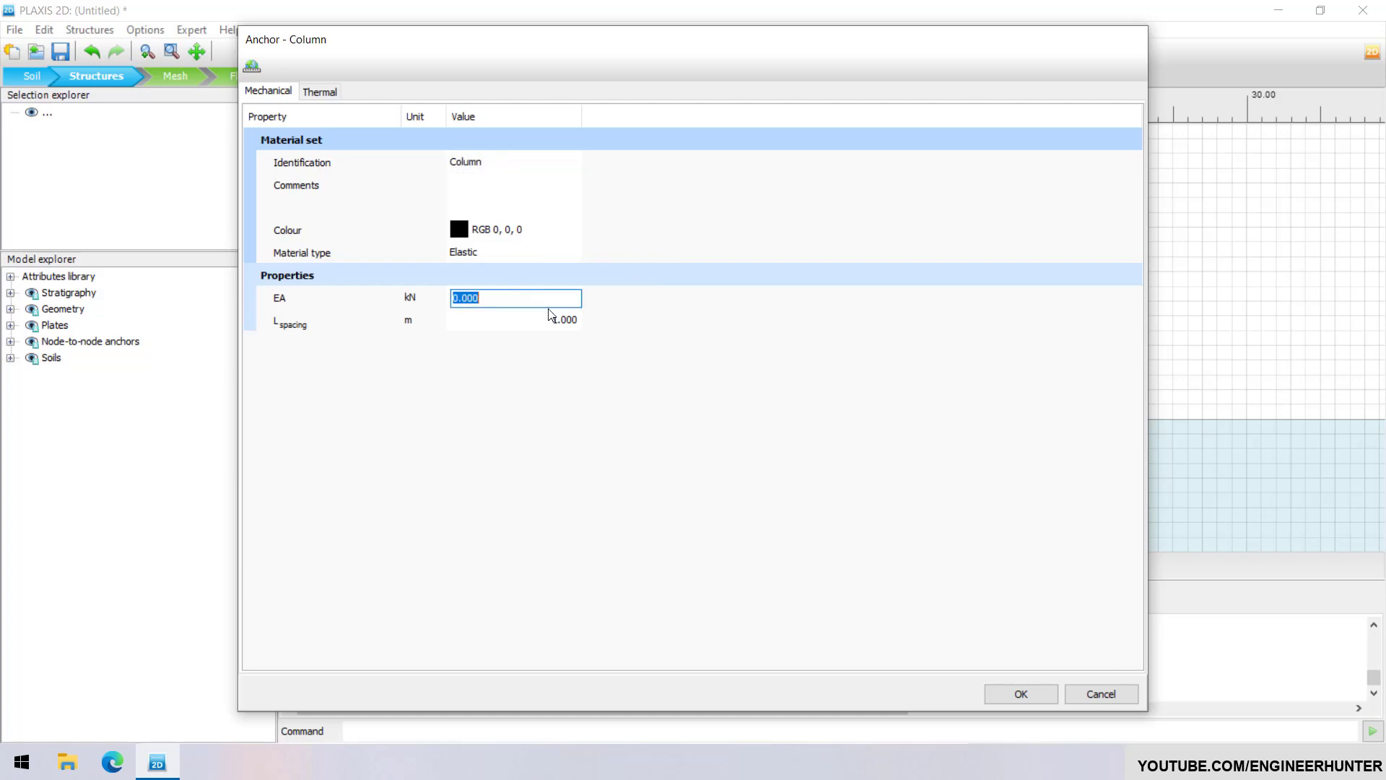
text(2.)
click(551, 318)
text(3)
key(Return)
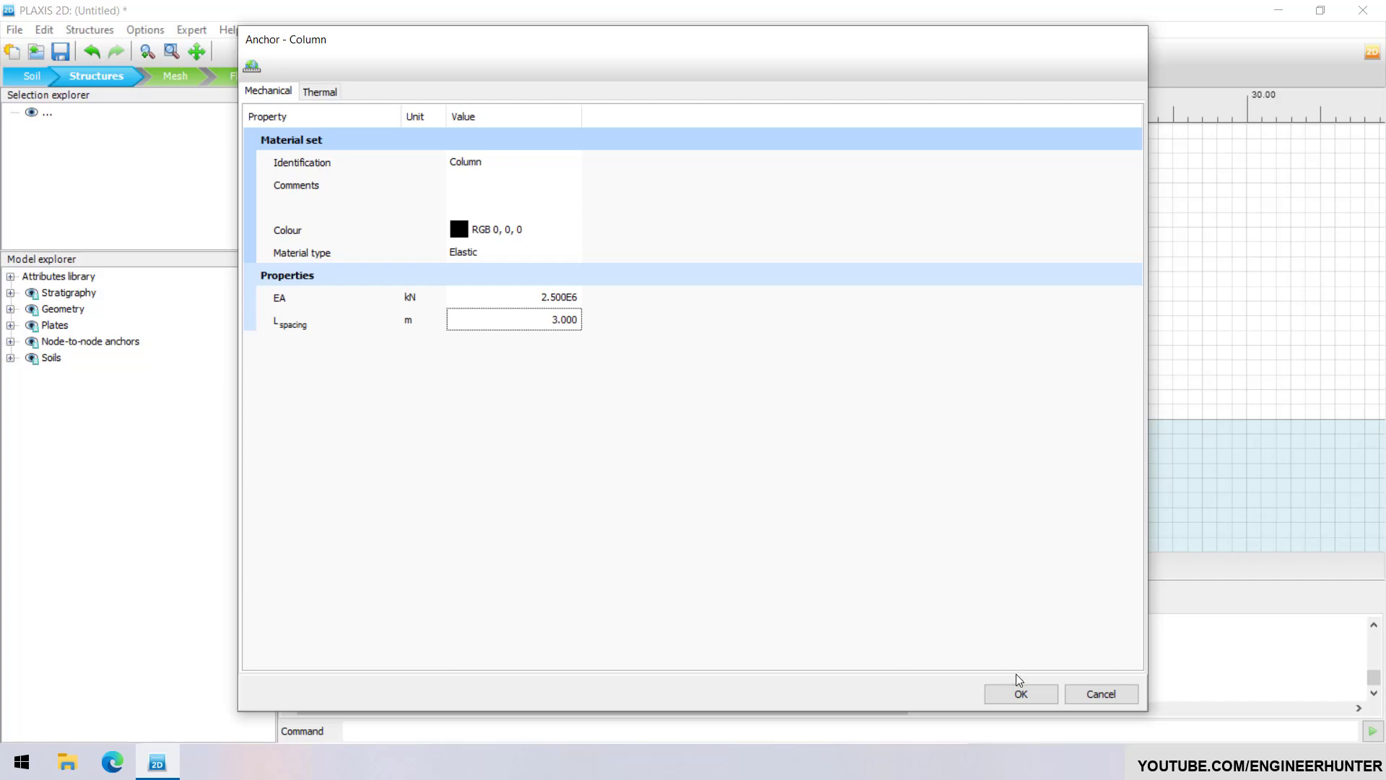
click(1020, 691)
click(771, 599)
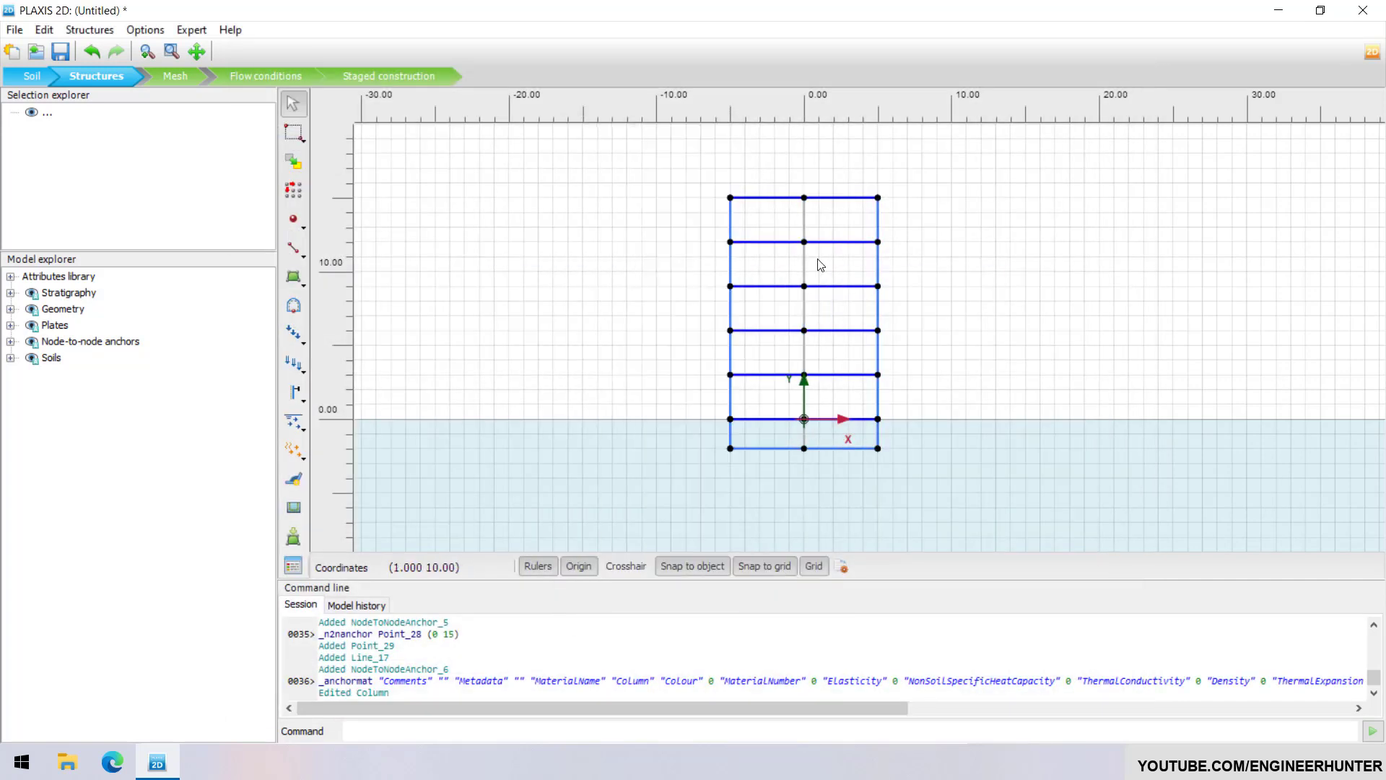
- Assign the Column material to all six node-to-node anchors along x = 0
click(813, 374)
click(815, 226)
click(806, 224)
ctrl+click(804, 267)
ctrl+click(805, 311)
ctrl+click(805, 354)
ctrl+click(805, 397)
right_click(807, 445)
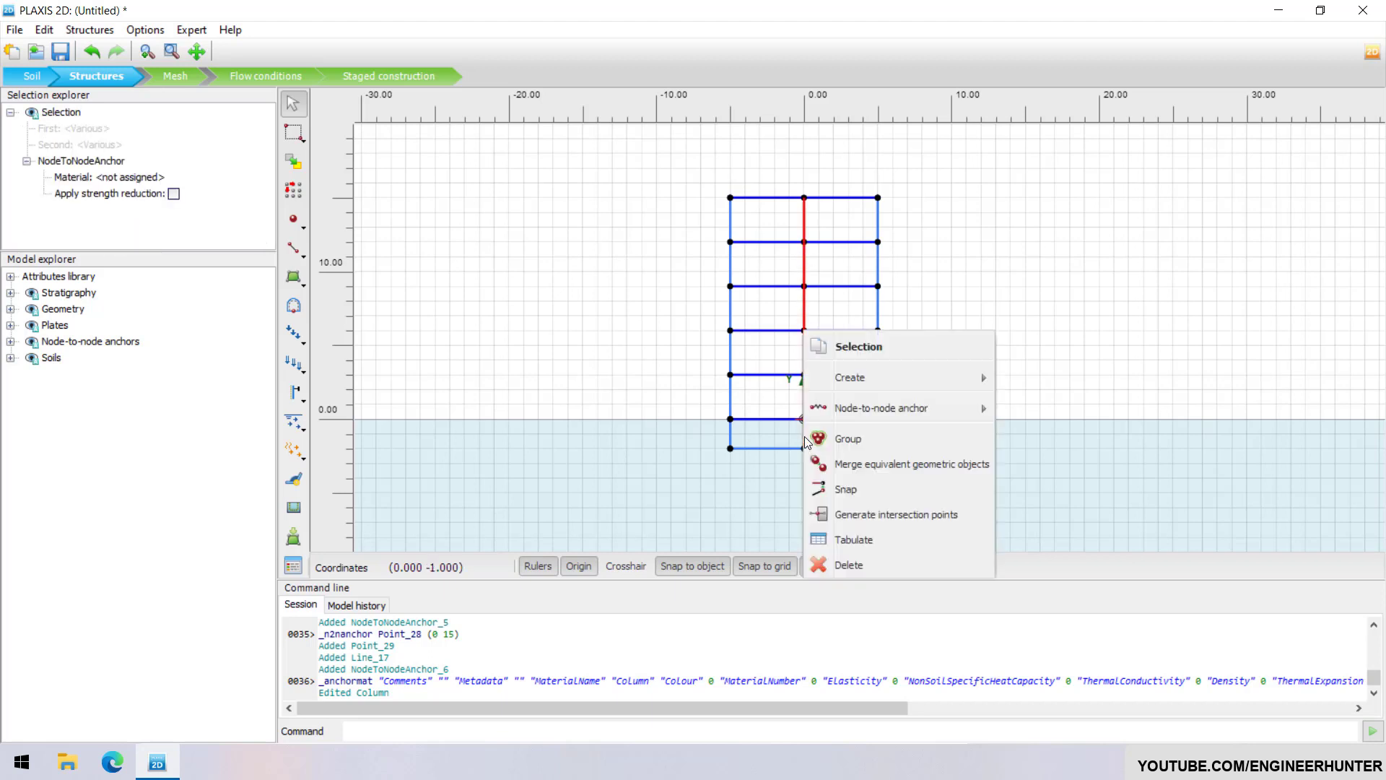
mouse_move(830, 412)
mouse_move(1028, 442)
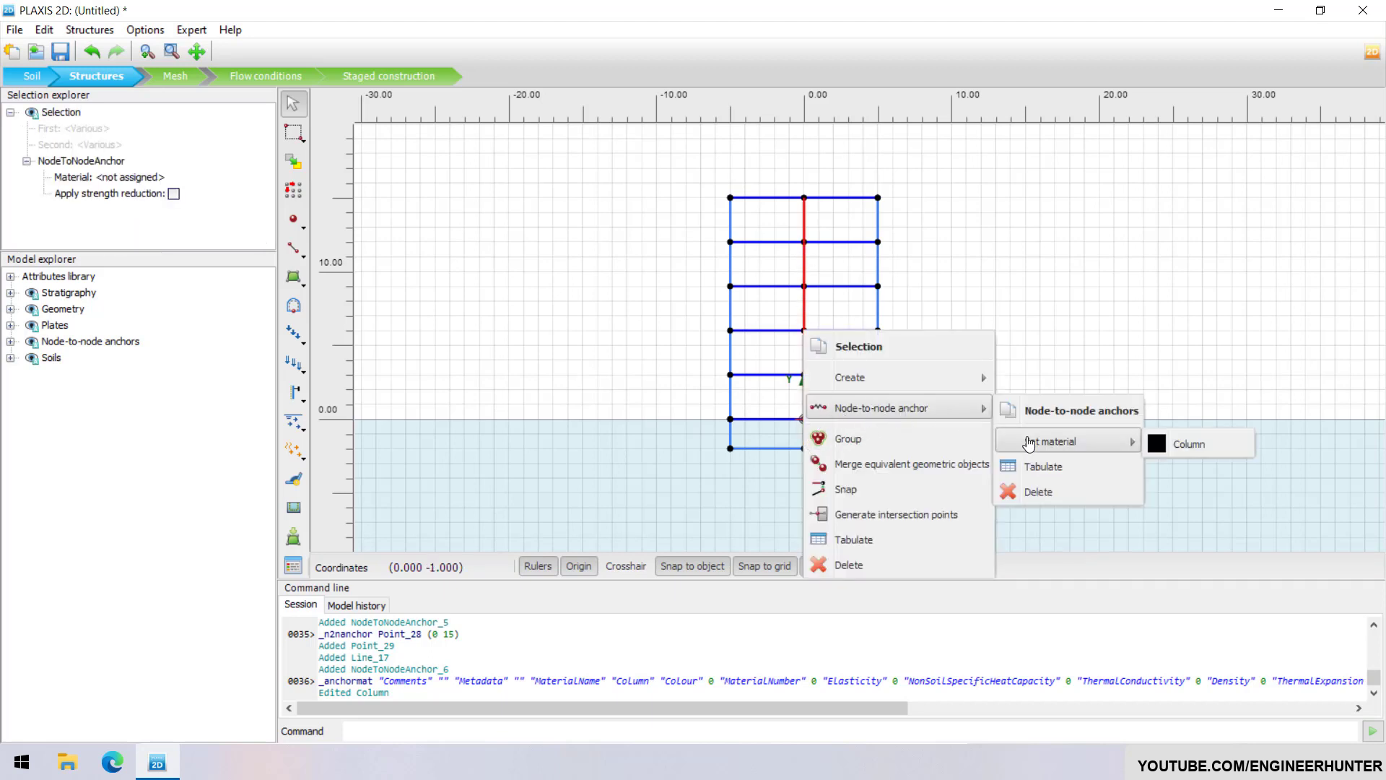
click(1155, 443)
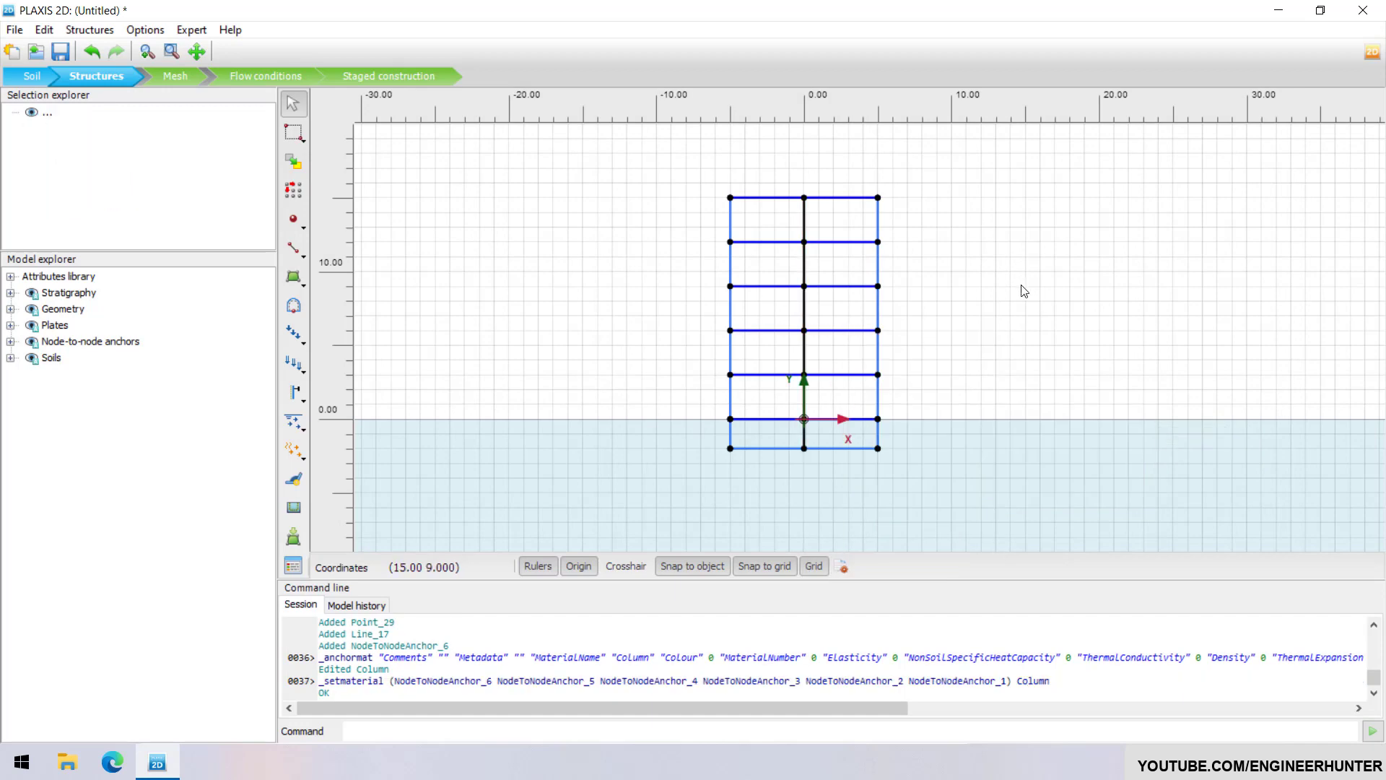
- Create a negative interface beneath the basement slab from (-5, -2) to (5, -2)
scroll(884, 307, down, 1)
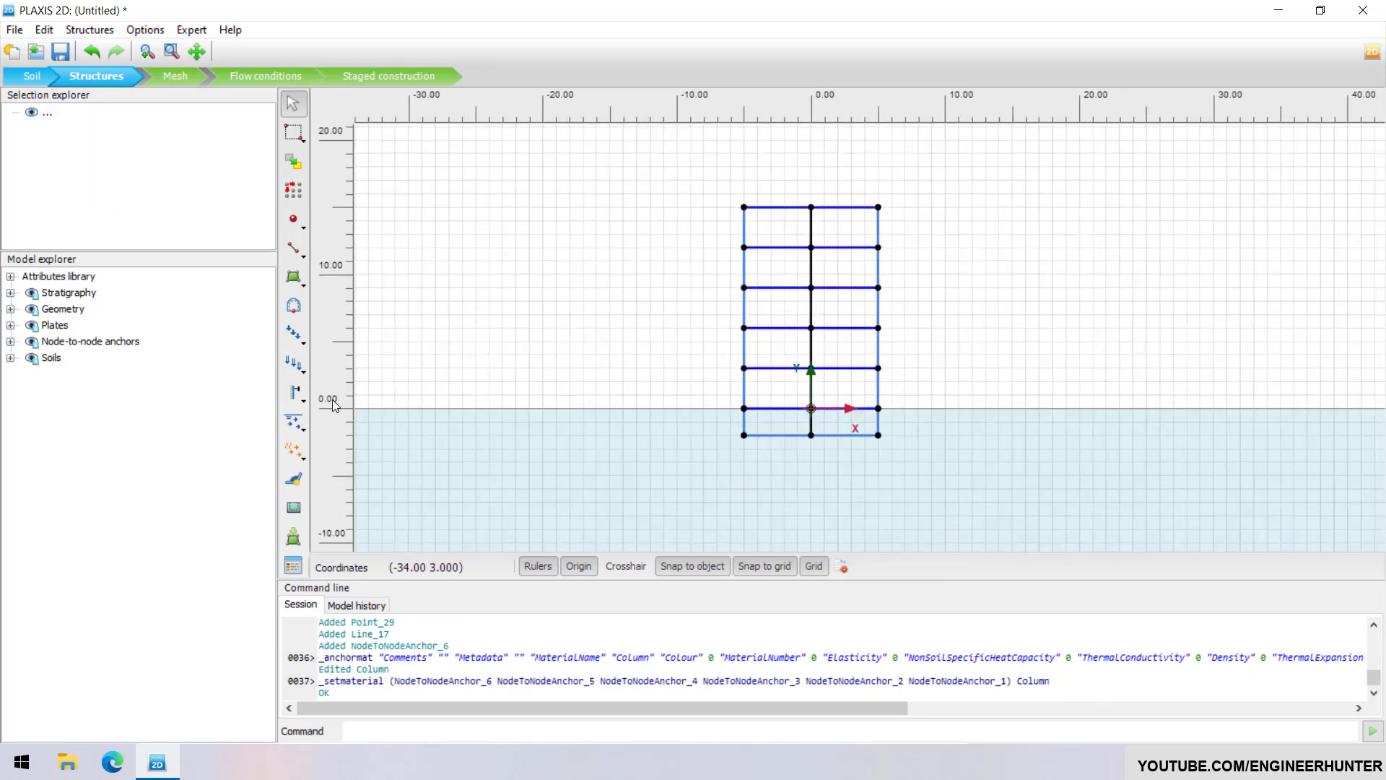
click(295, 393)
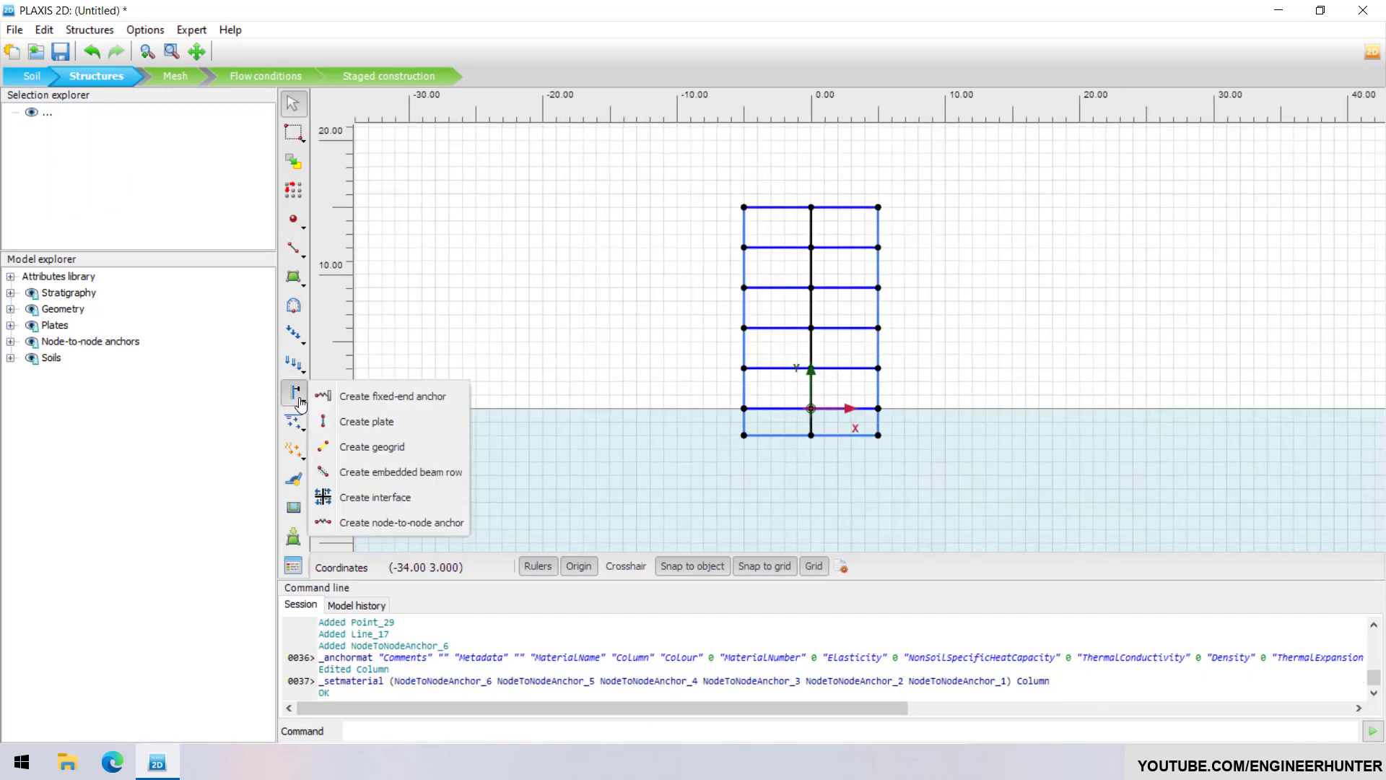
click(375, 496)
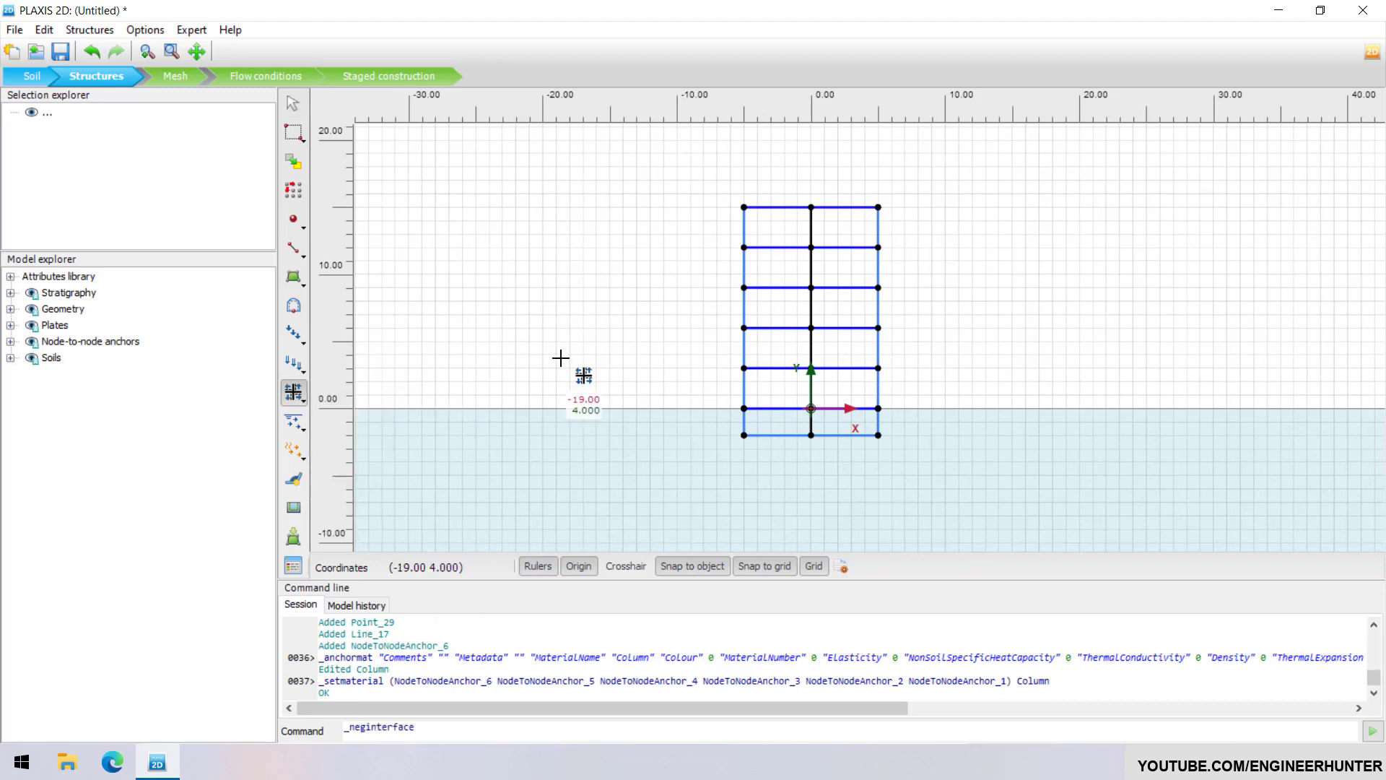
scroll(561, 358, down, 1)
scroll(560, 358, down, 1)
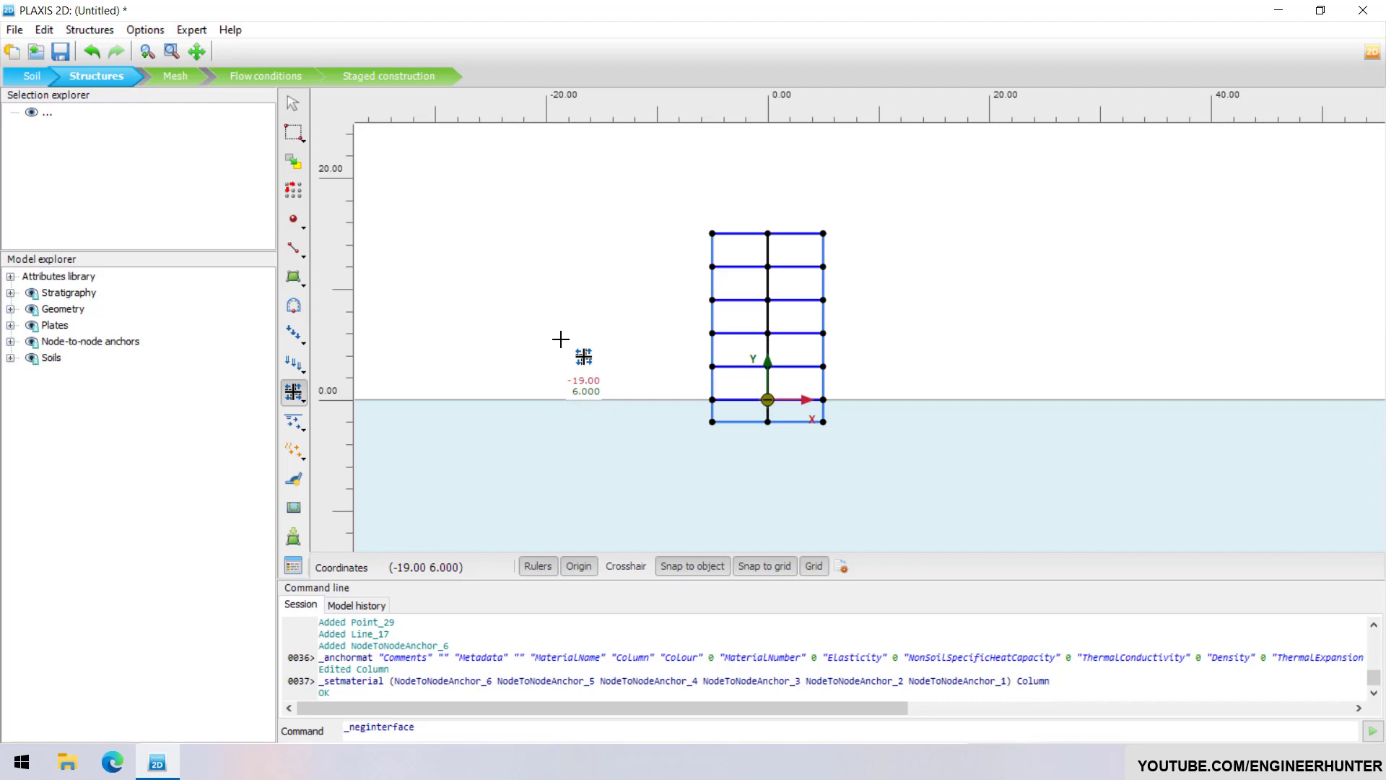
scroll(794, 357, up, 3)
click(645, 483)
click(859, 484)
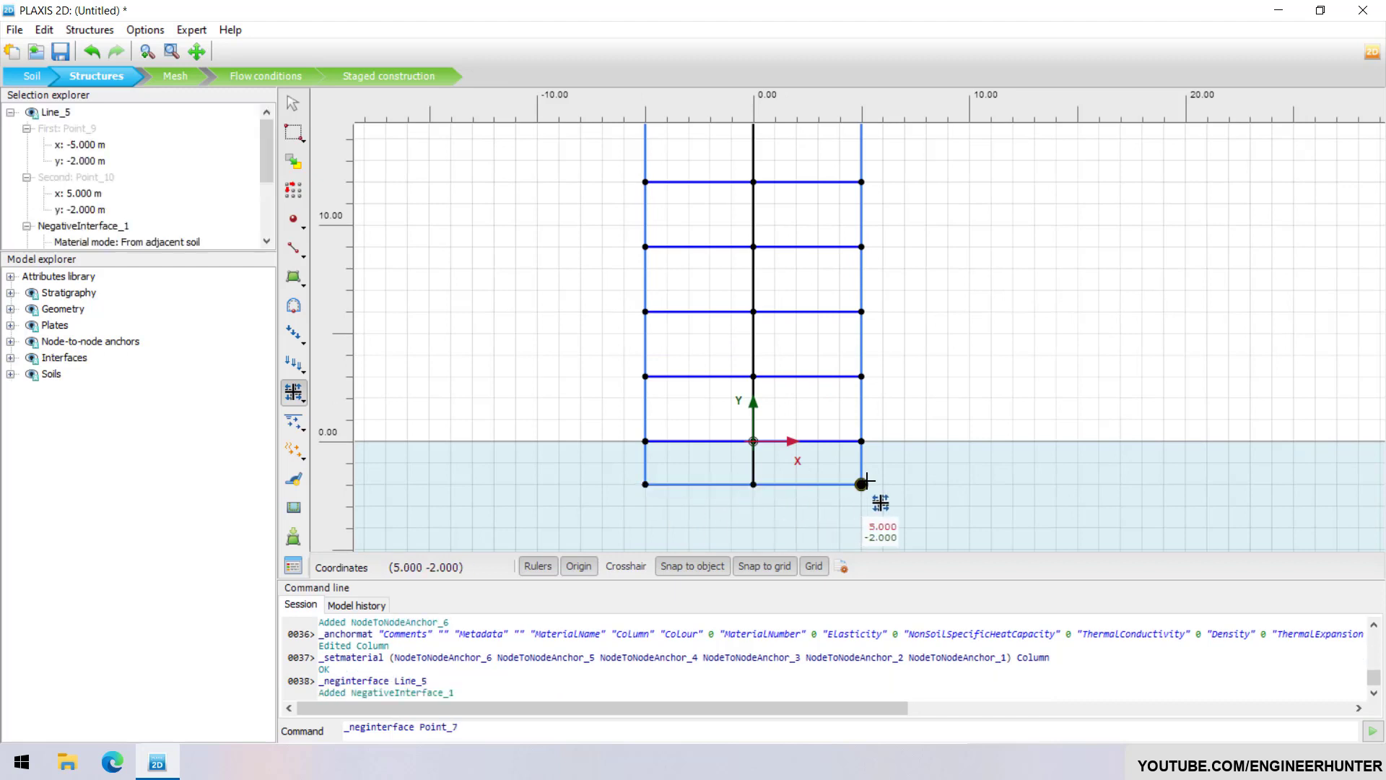
- Add outer interfaces to both basement walls: negative from (5, -2) to (5, 0) and positive from (-5, 0) to (-5, -2)
click(863, 440)
click(863, 440)
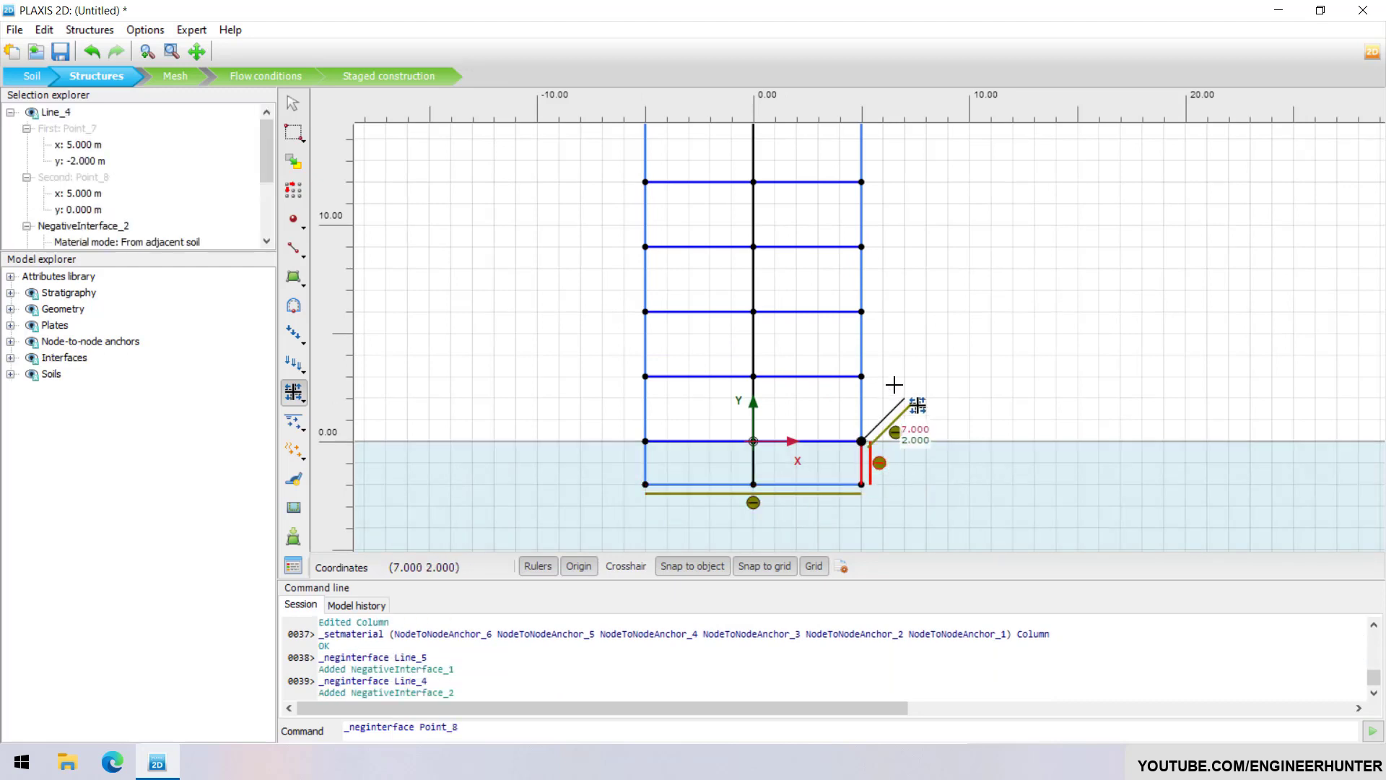
click(645, 441)
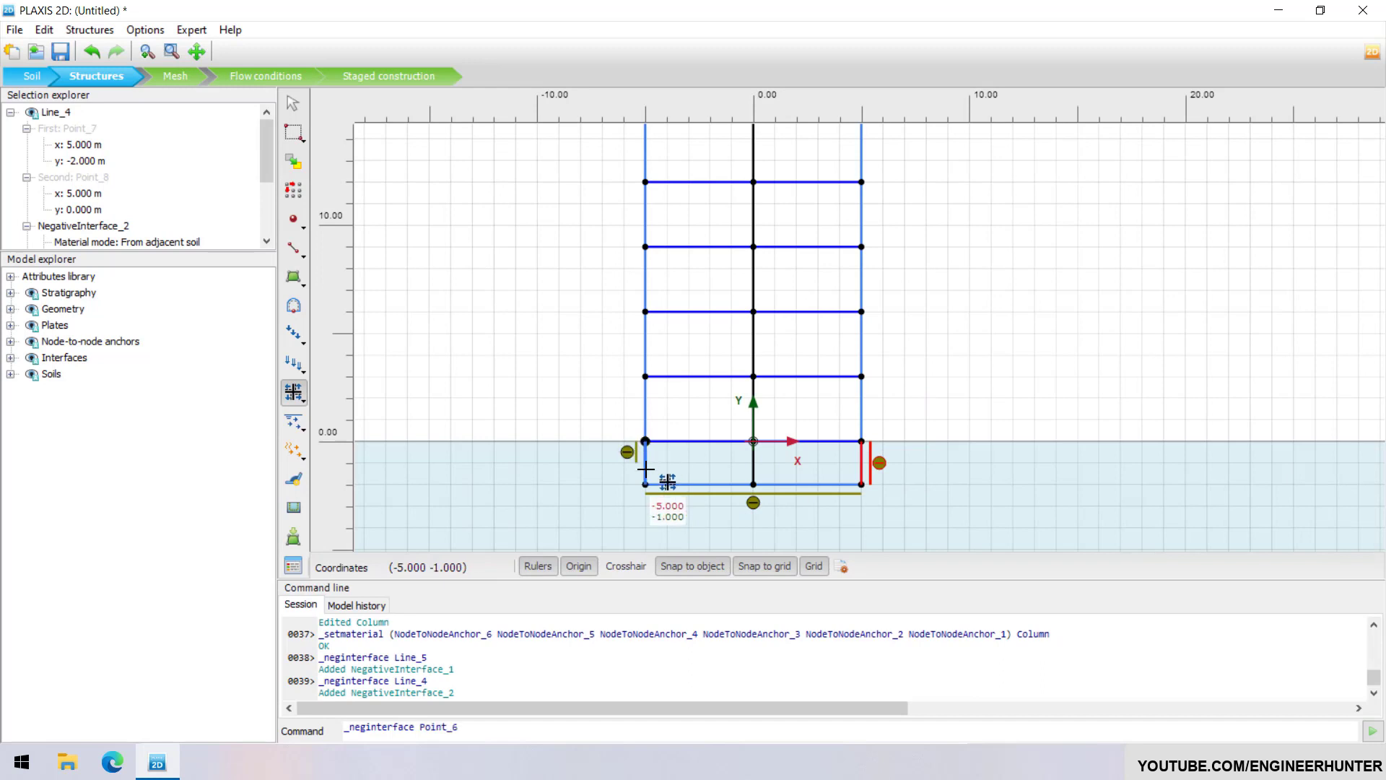
click(645, 484)
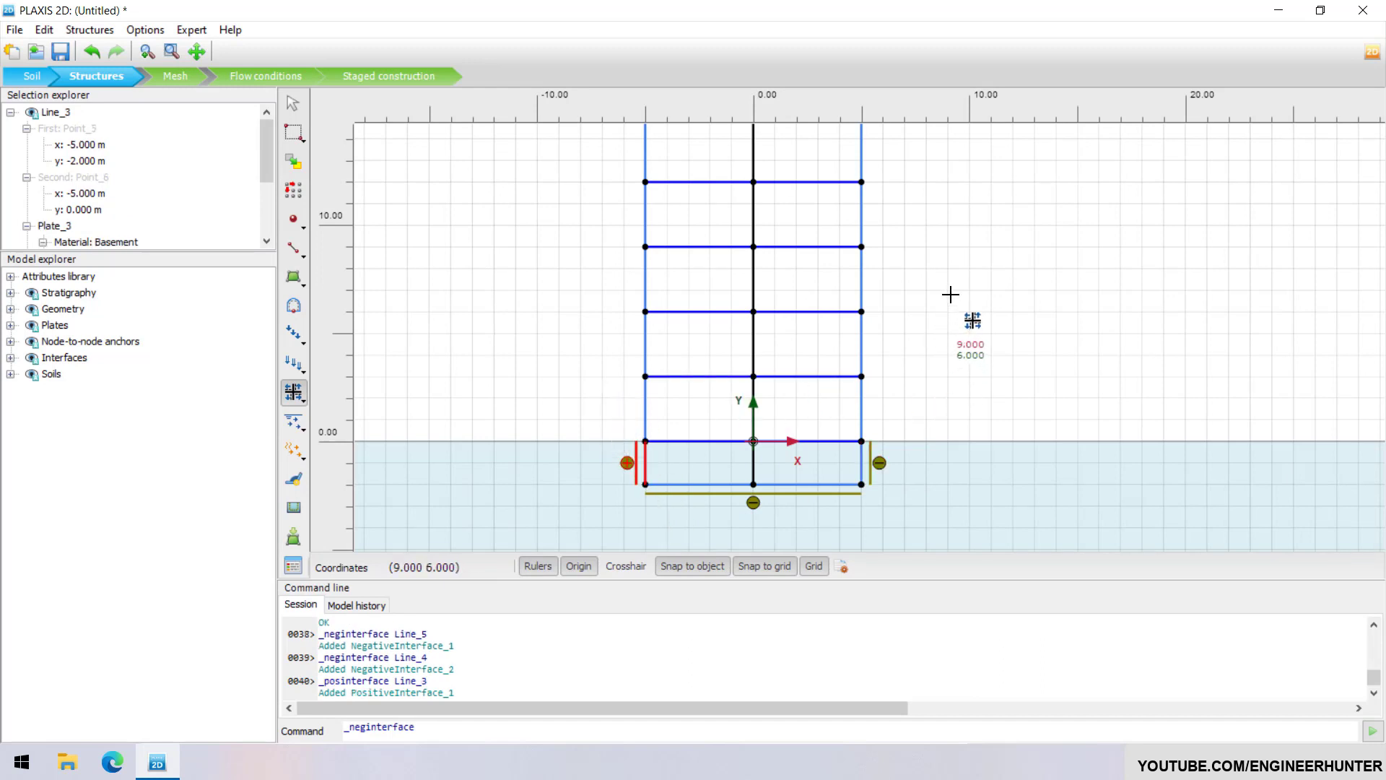
key(Escape)
click(925, 351)
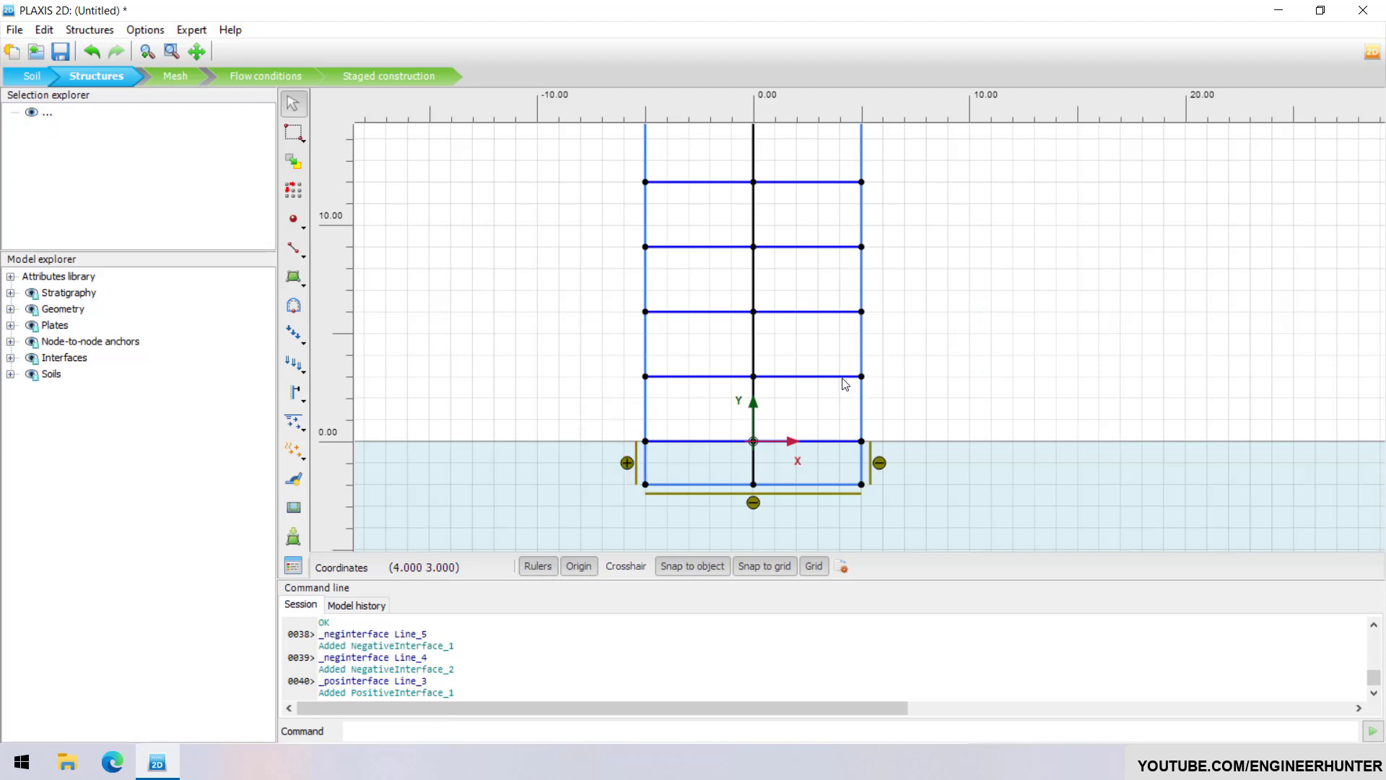
- Reassign the two vertical wall plates above ground level to the Rest of building material
scroll(846, 382, down, 2)
scroll(605, 480, down, 2)
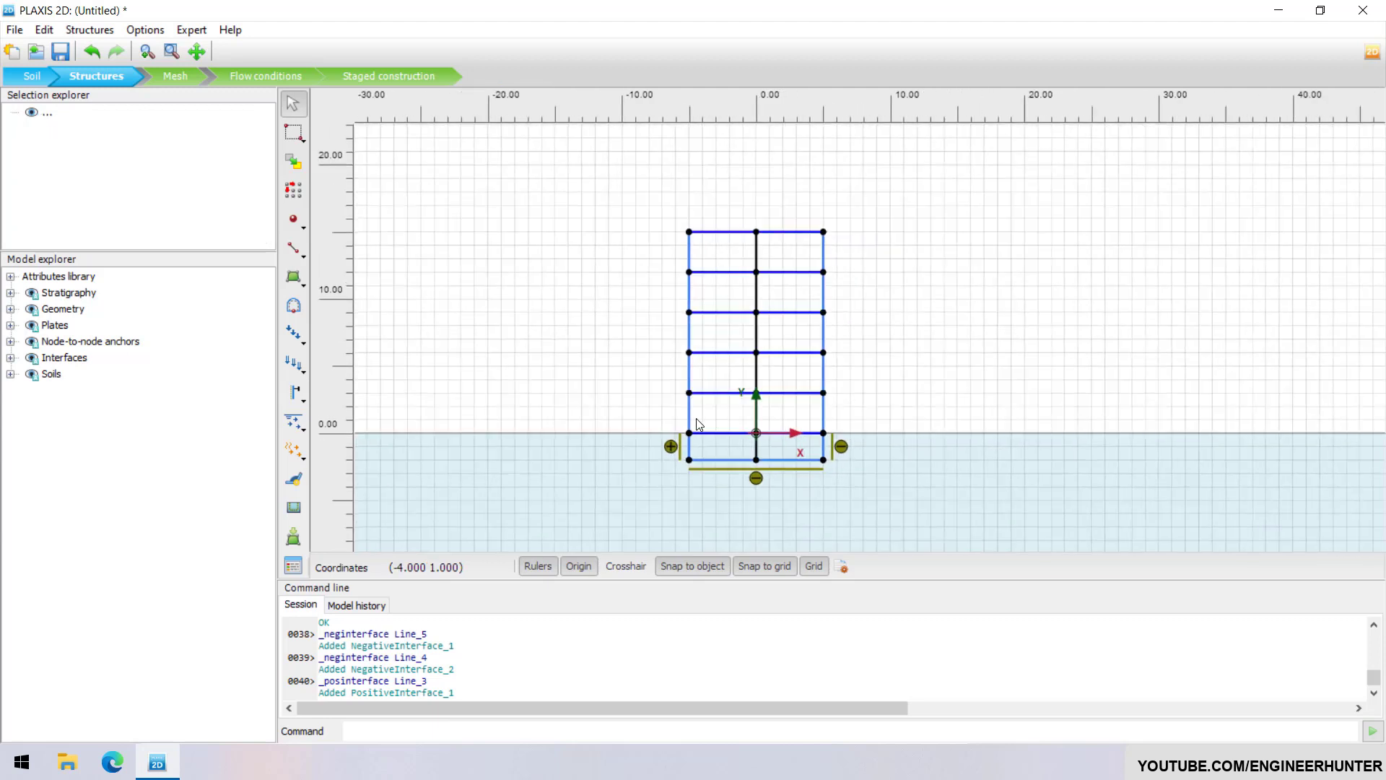
click(690, 413)
ctrl+click(824, 382)
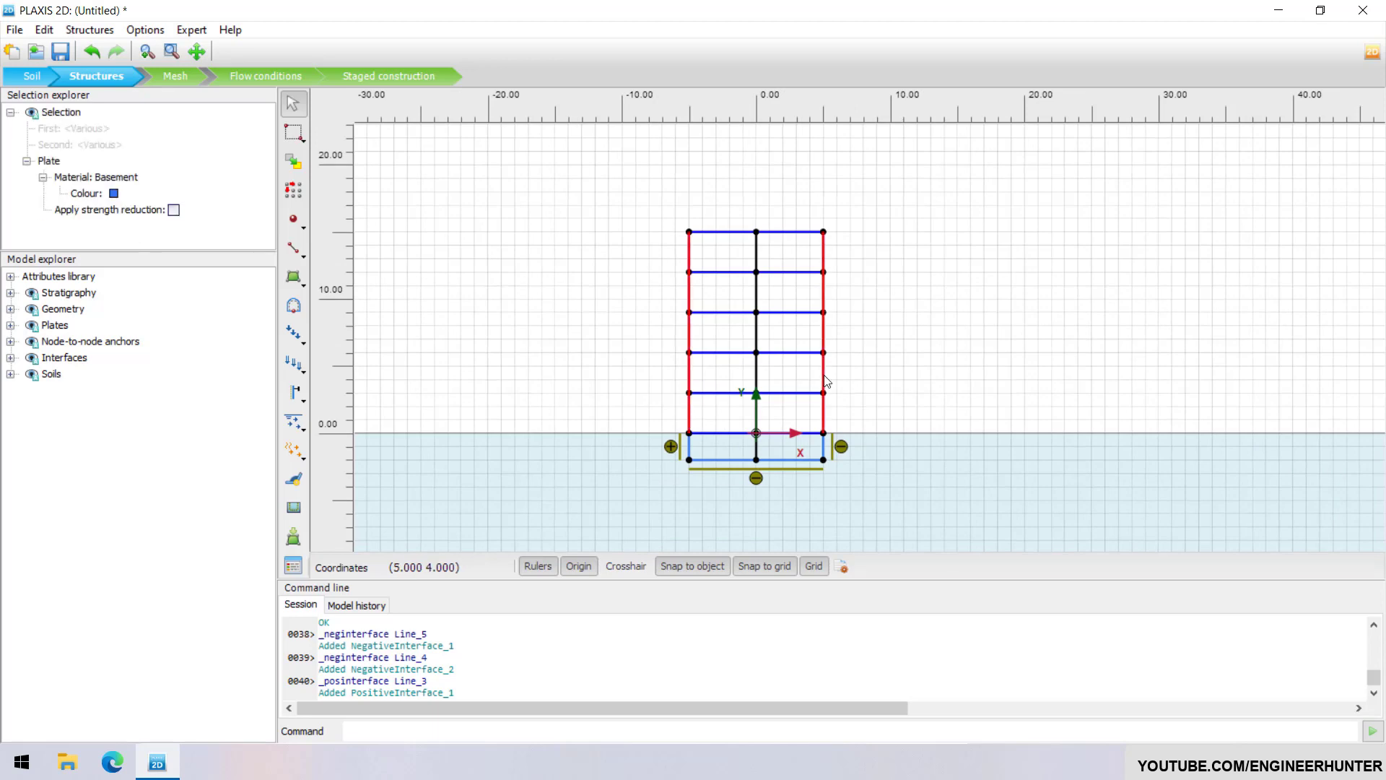
right_click(826, 381)
mouse_move(894, 409)
mouse_move(1067, 442)
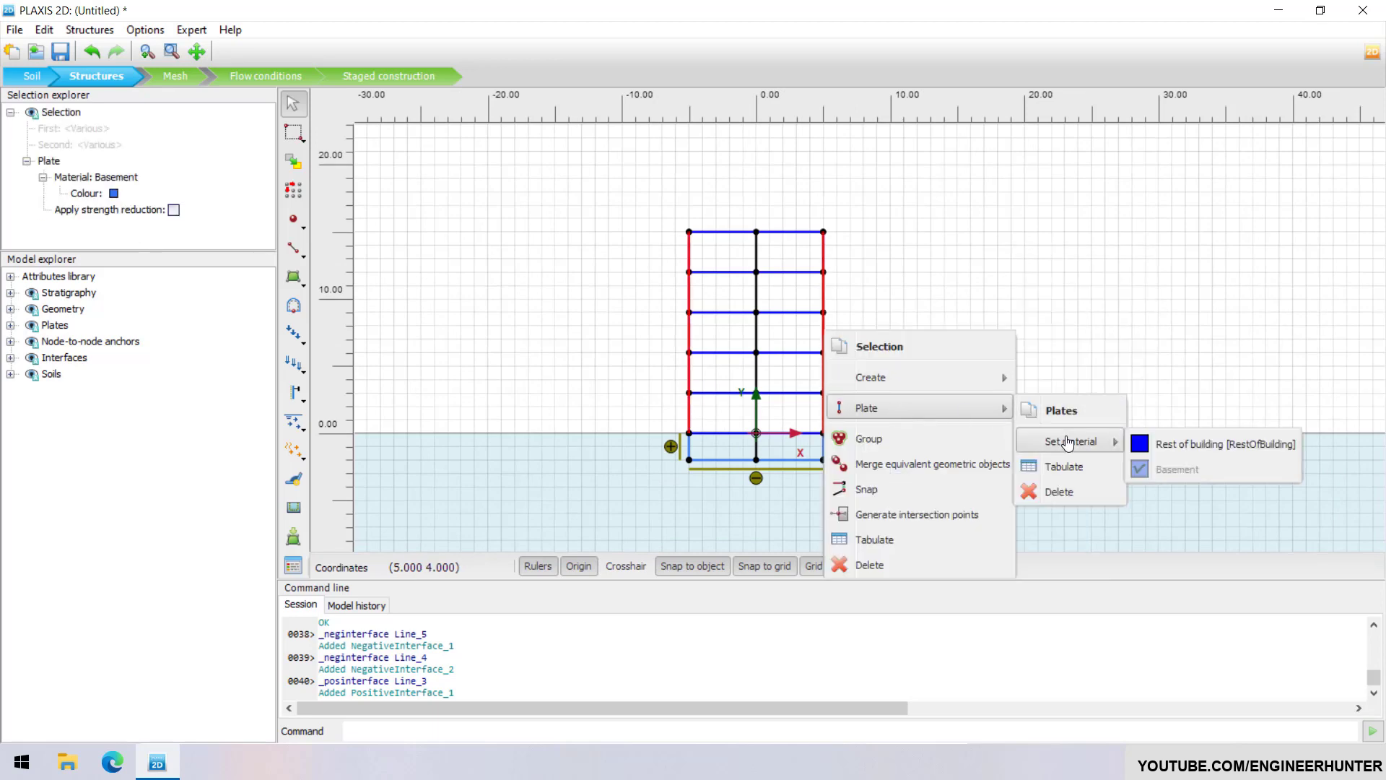
click(1184, 444)
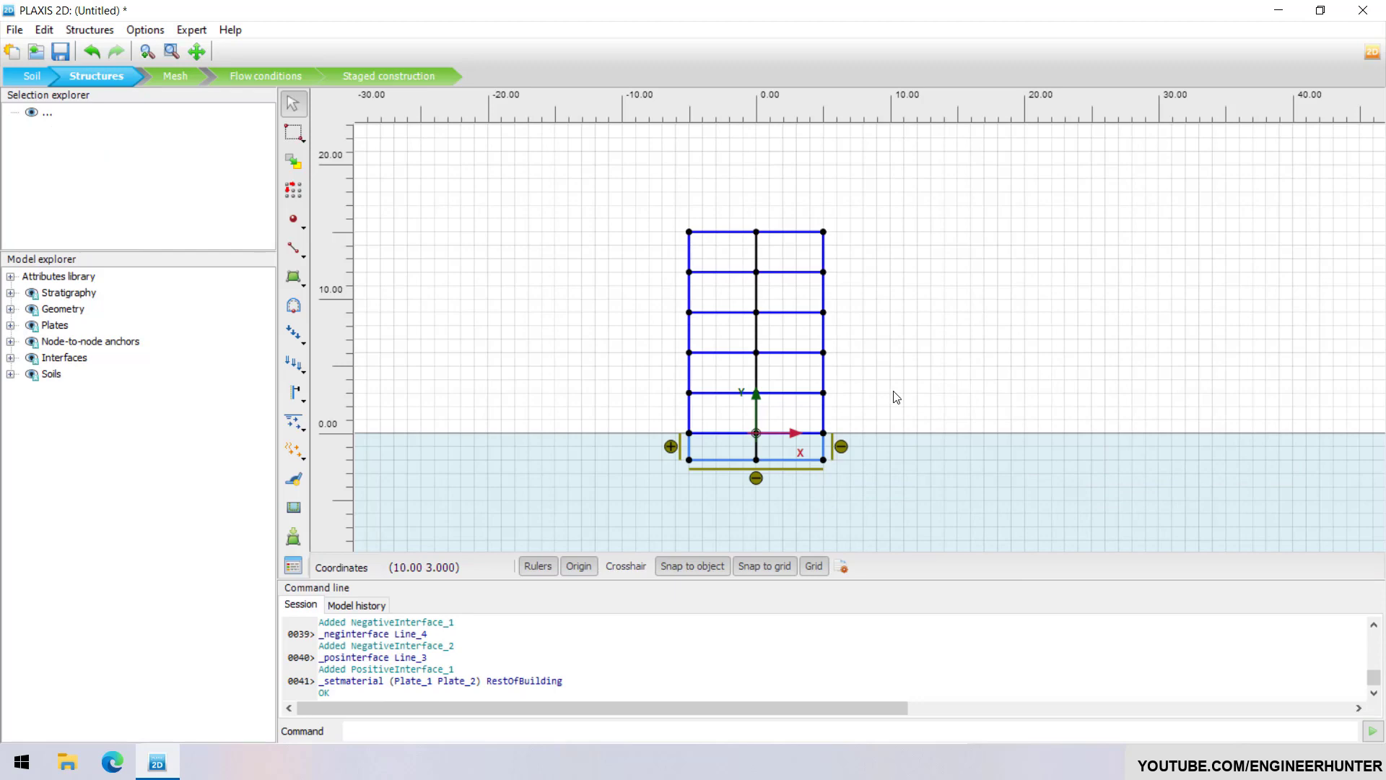
- Create a point load at the building's top-left corner at (-5, 15)
scroll(770, 466, down, 1)
scroll(637, 328, up, 1)
scroll(560, 303, down, 1)
scroll(325, 389, up, 1)
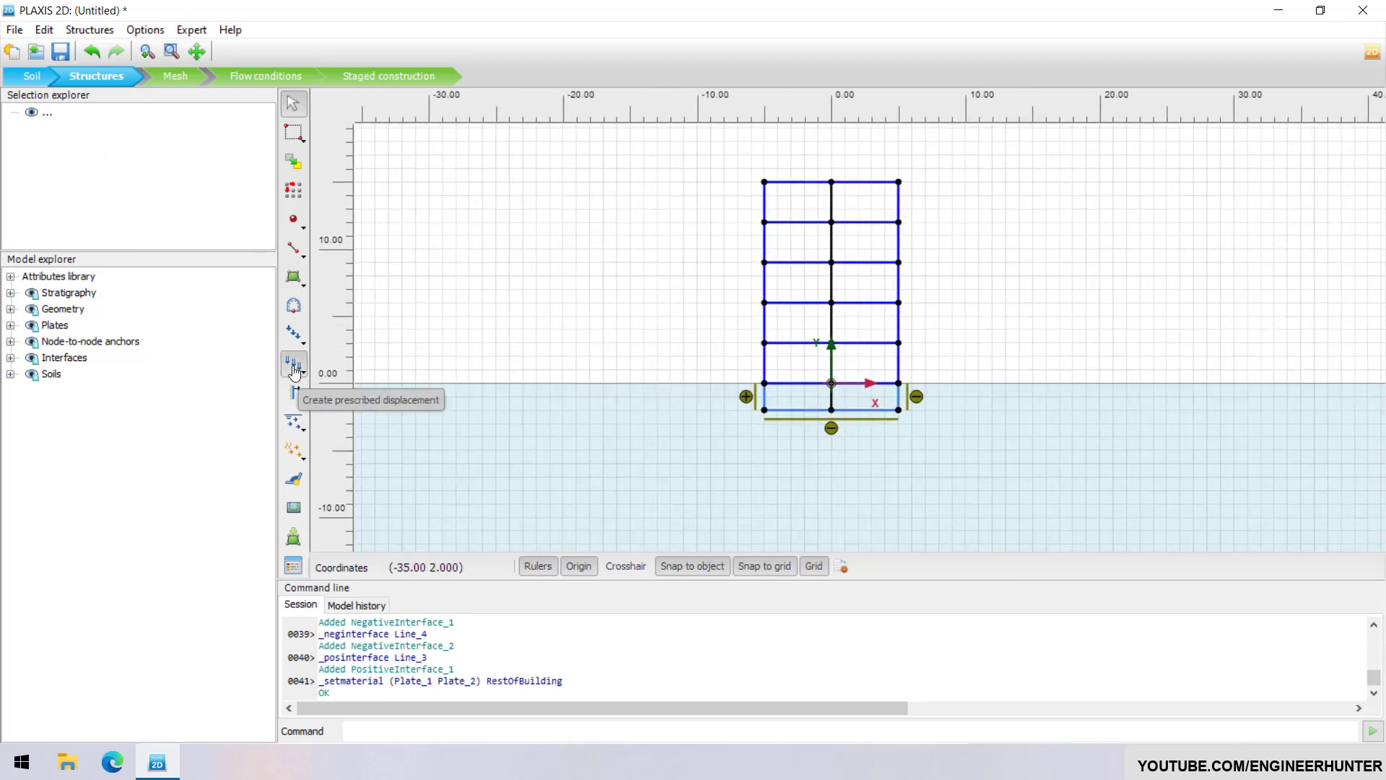
click(295, 370)
click(294, 335)
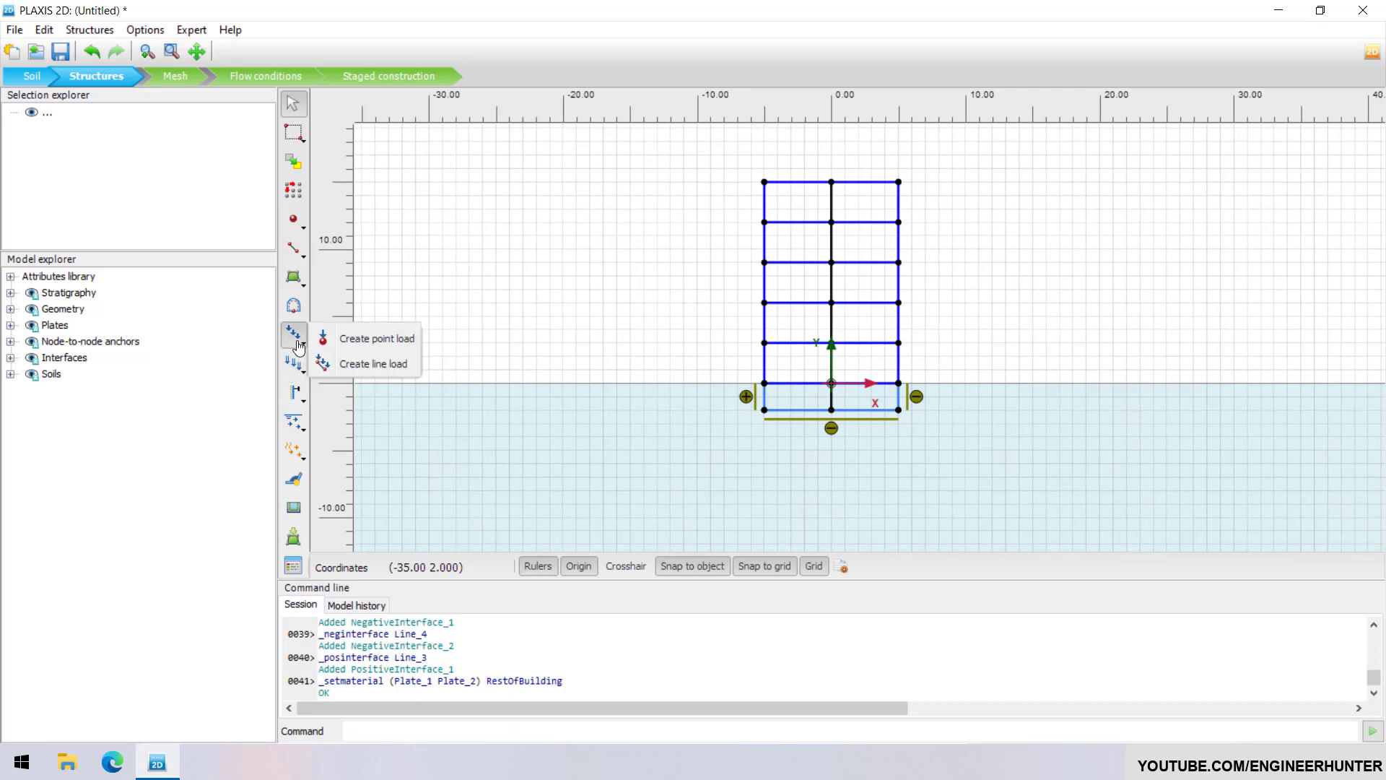
click(346, 340)
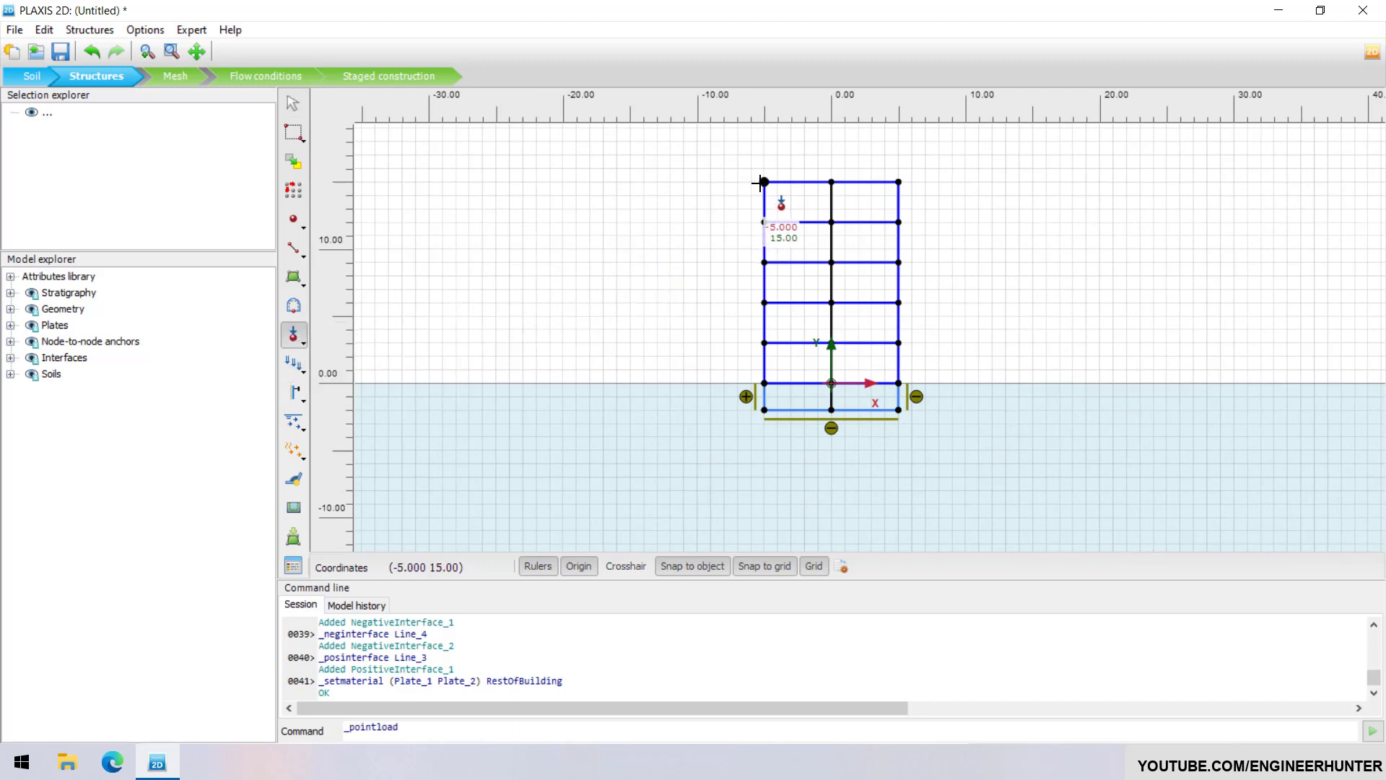
scroll(763, 181, up, 1)
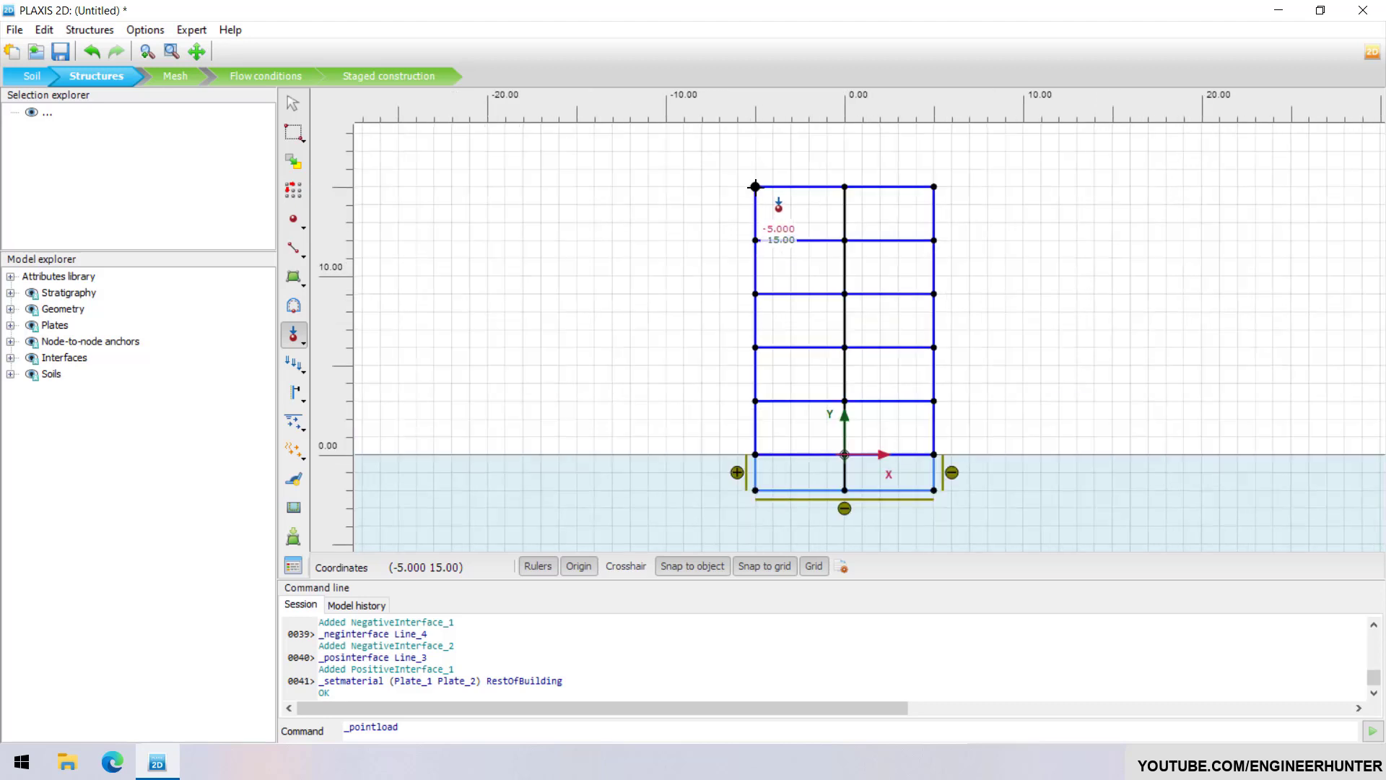
click(756, 186)
scroll(695, 309, down, 1)
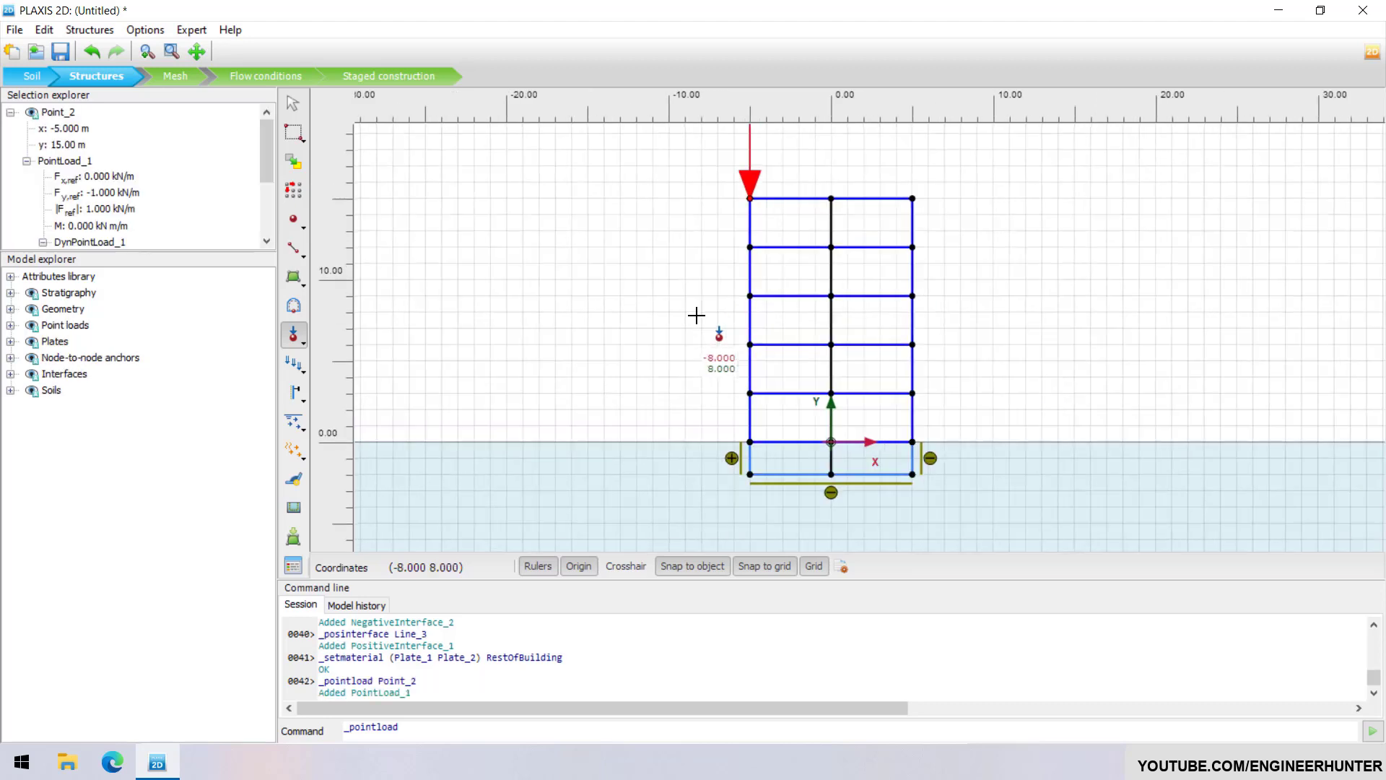
- Set the point load at the building's upper-left corner to a horizontal component of 10 kN/m and a vertical component of 0
drag(199, 253, 199, 391)
click(96, 178)
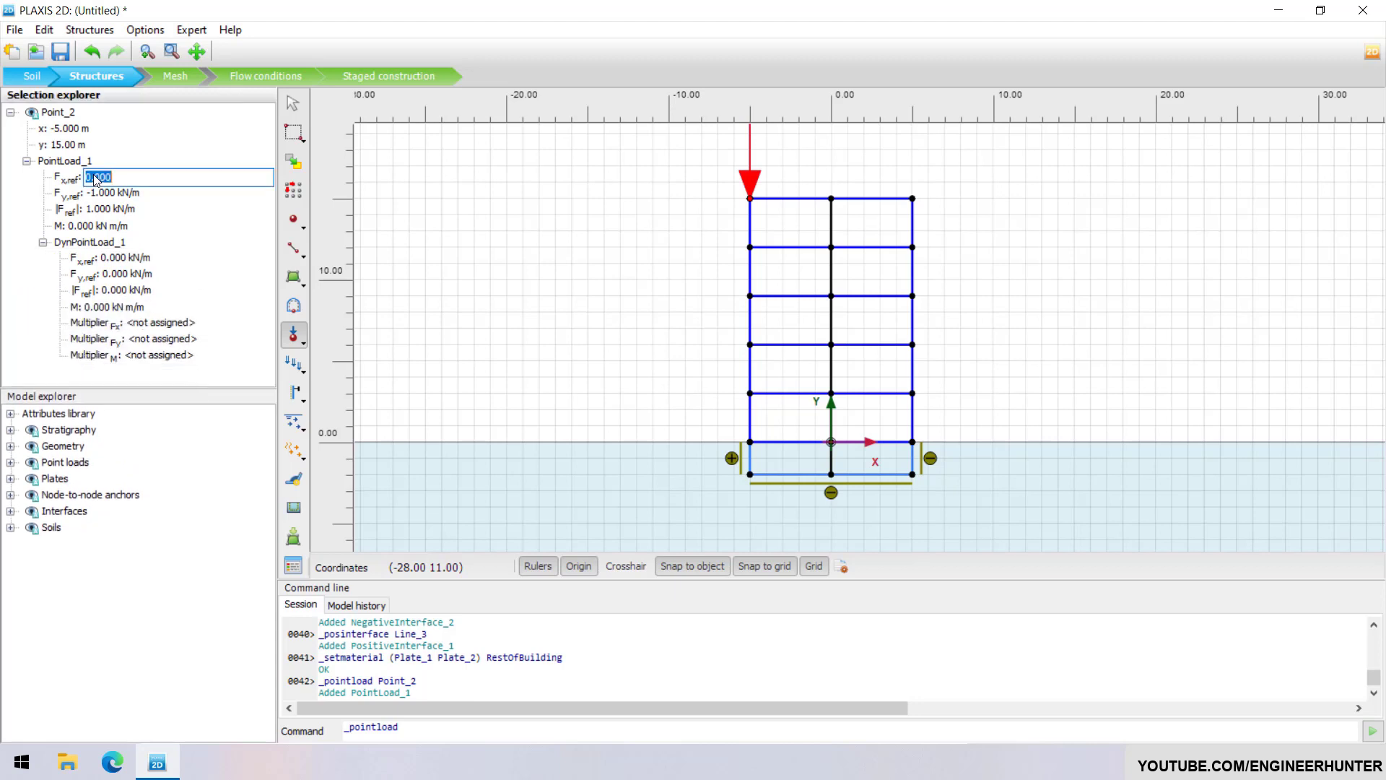
text(10)
key(Tab)
text(0)
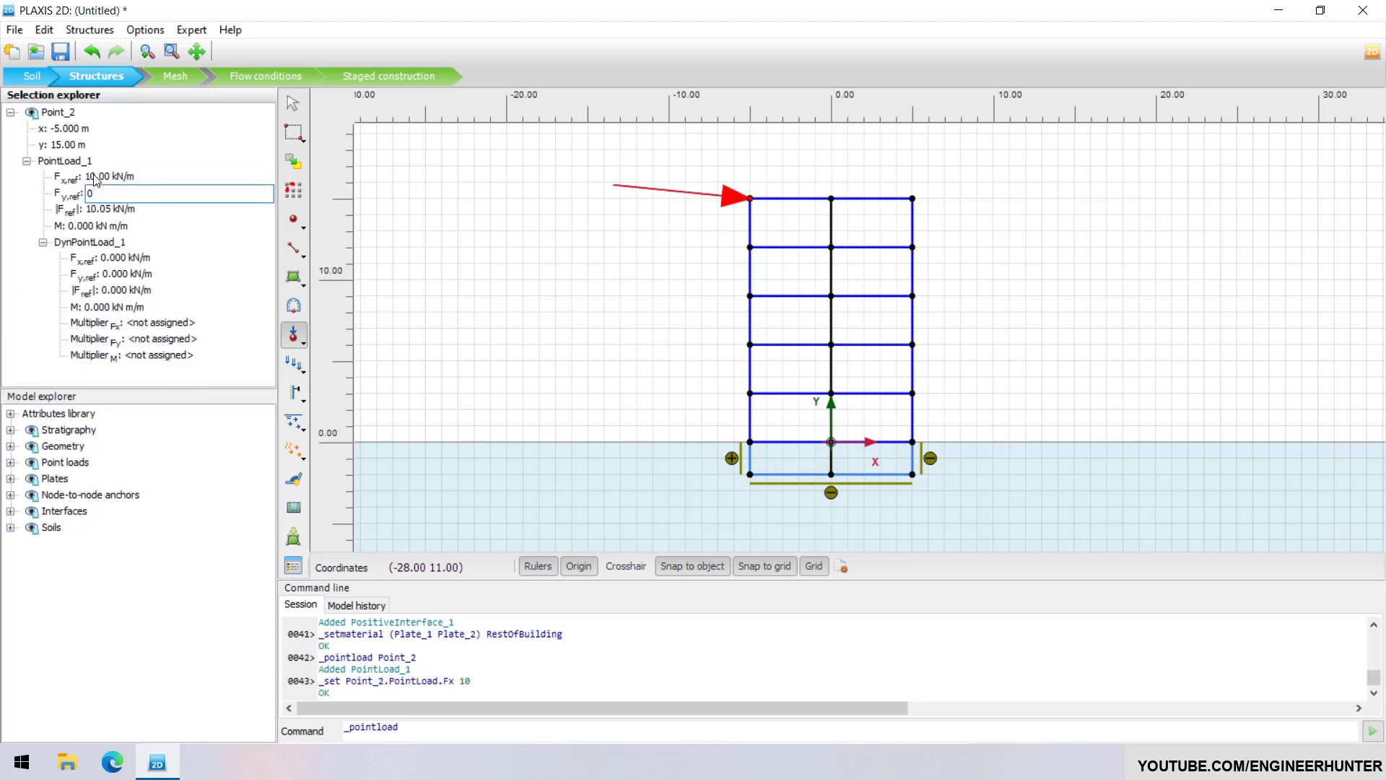
key(Return)
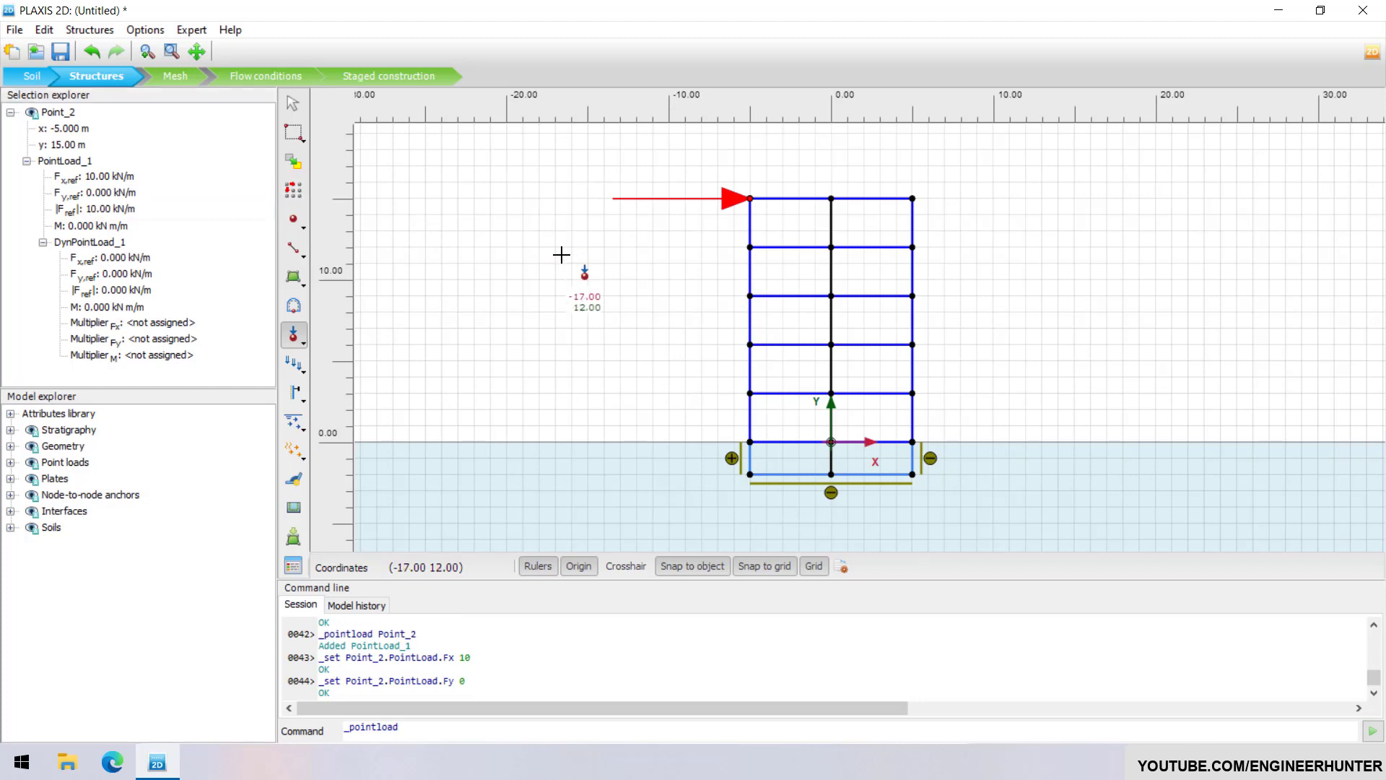
key(Escape)
click(591, 267)
scroll(387, 347, down, 1)
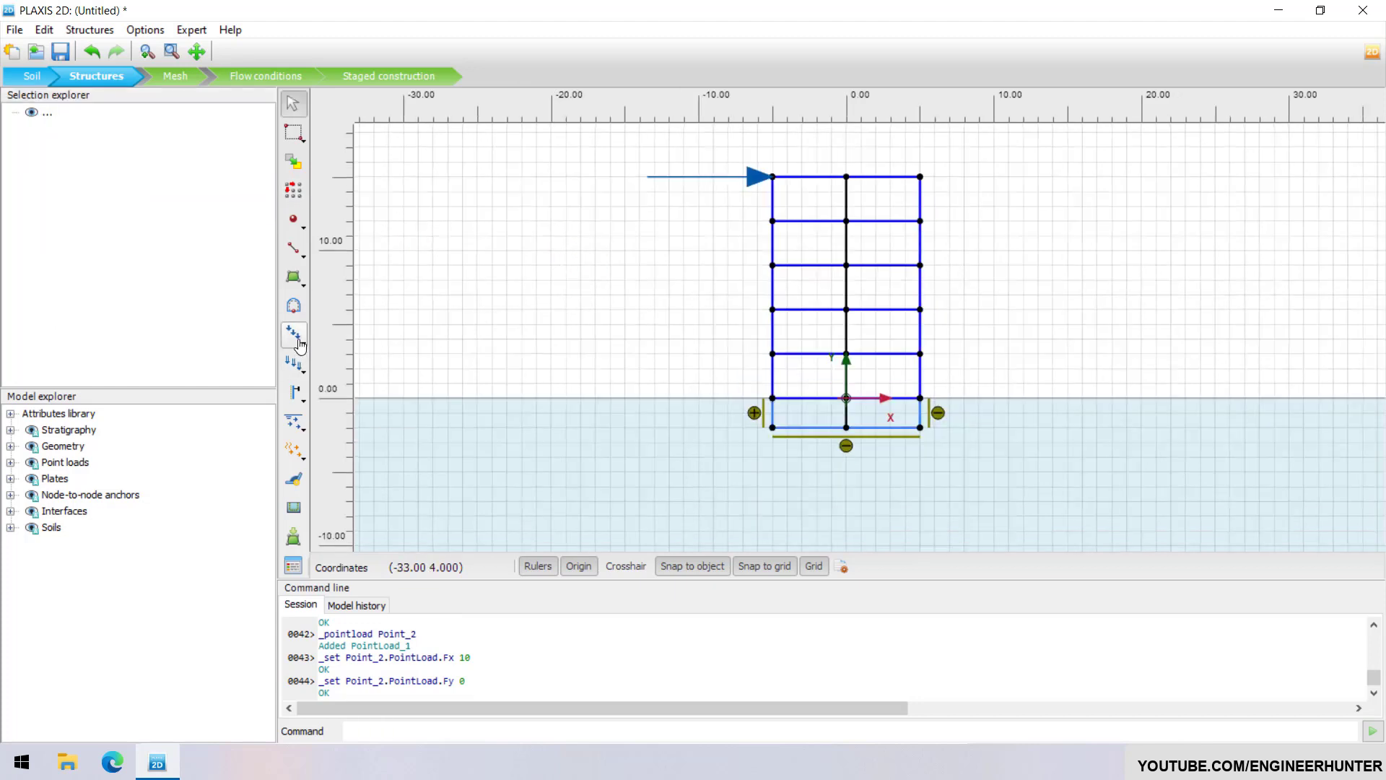
- Create a line displacement along the base of the soil model from (-80, -40) to (80, -40)
click(299, 366)
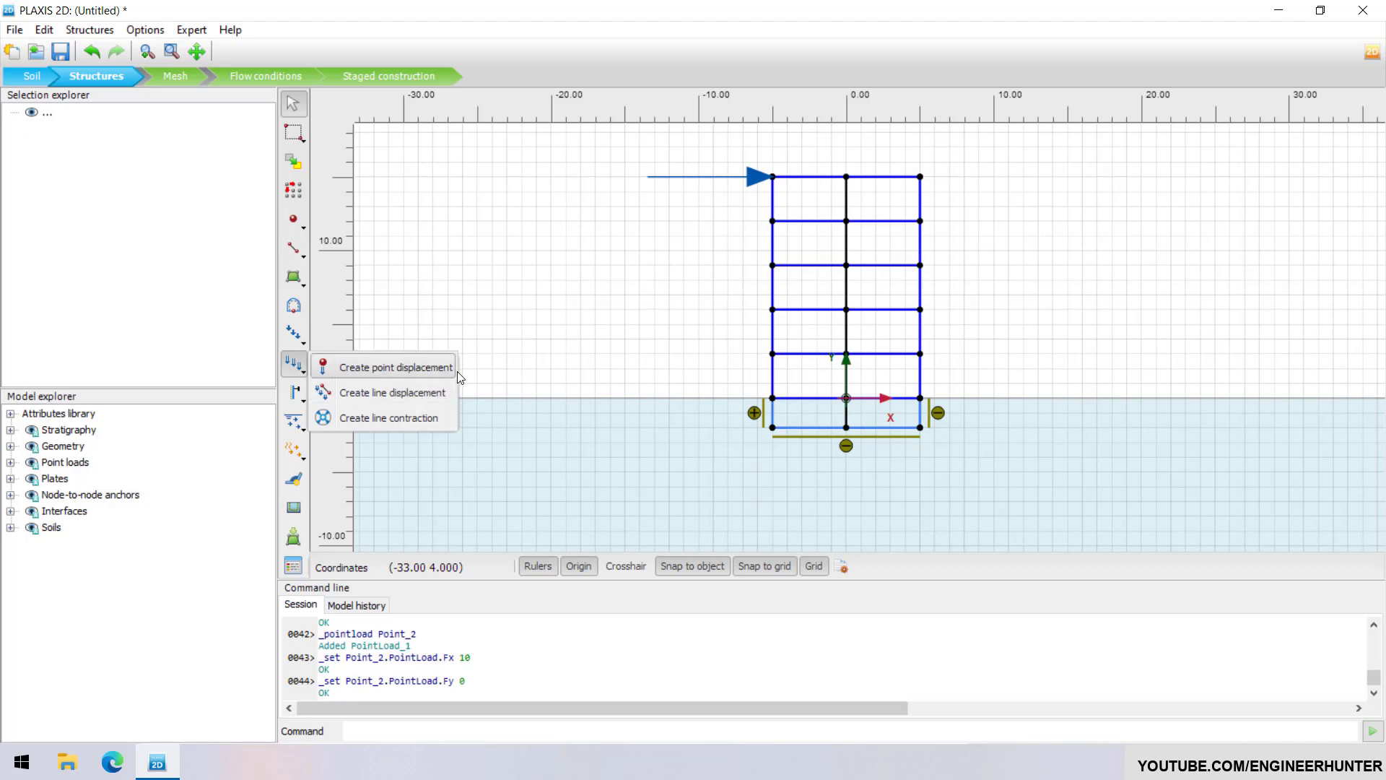
click(396, 393)
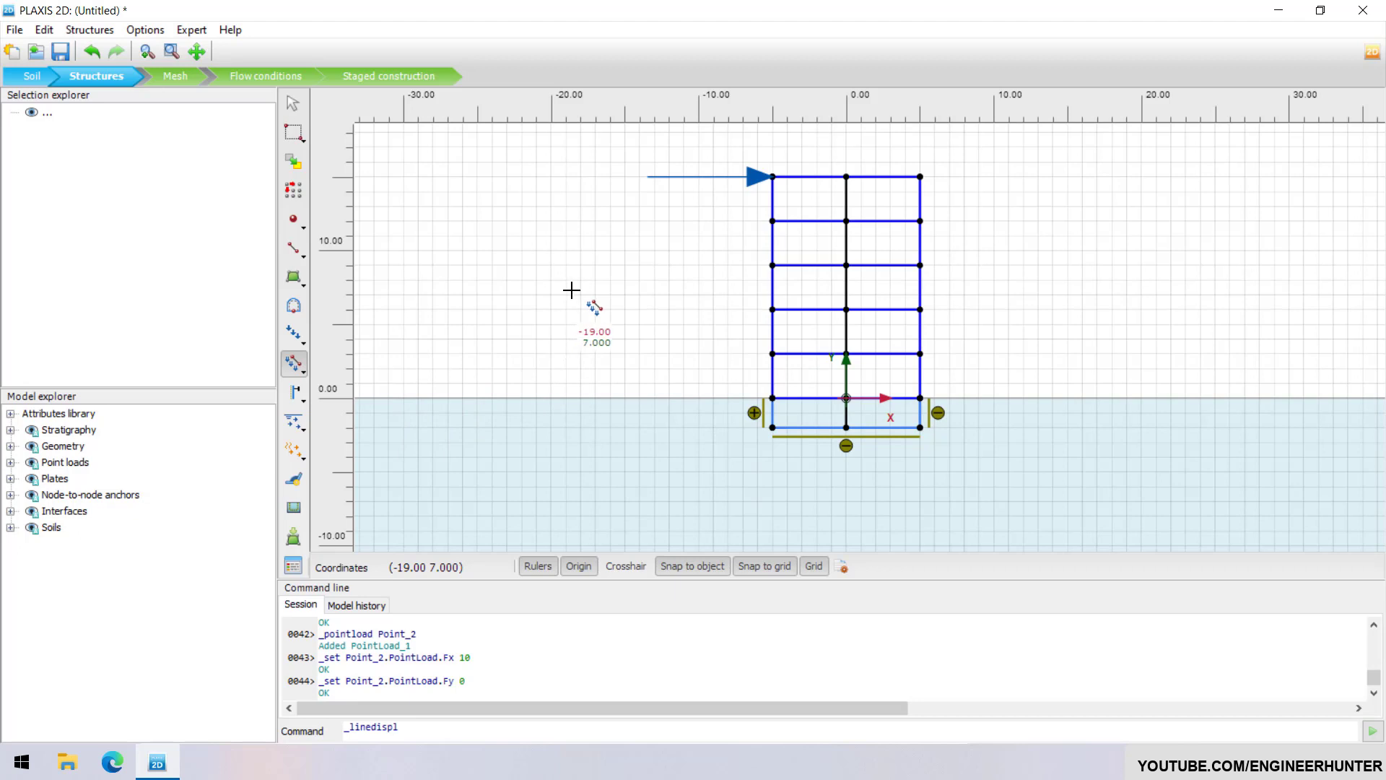
click(438, 728)
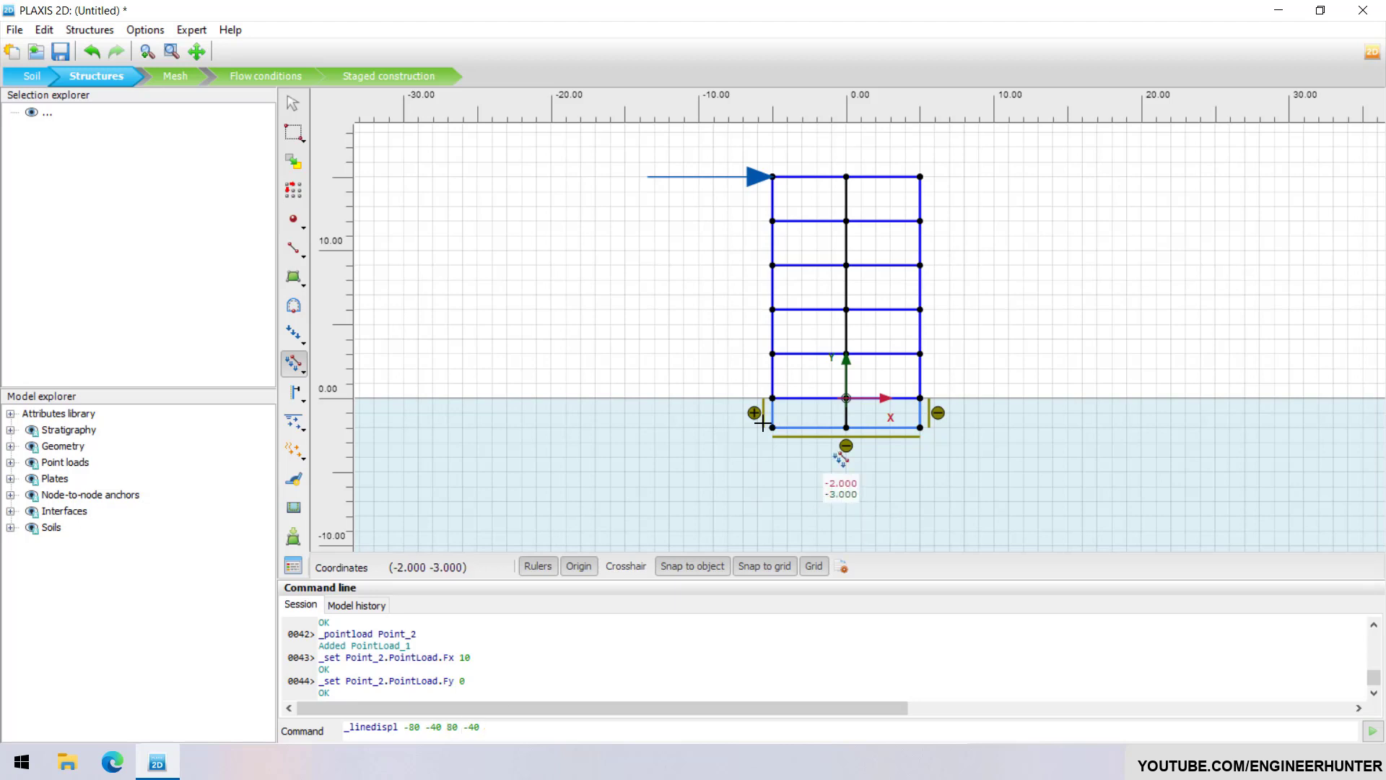
scroll(743, 318, down, 5)
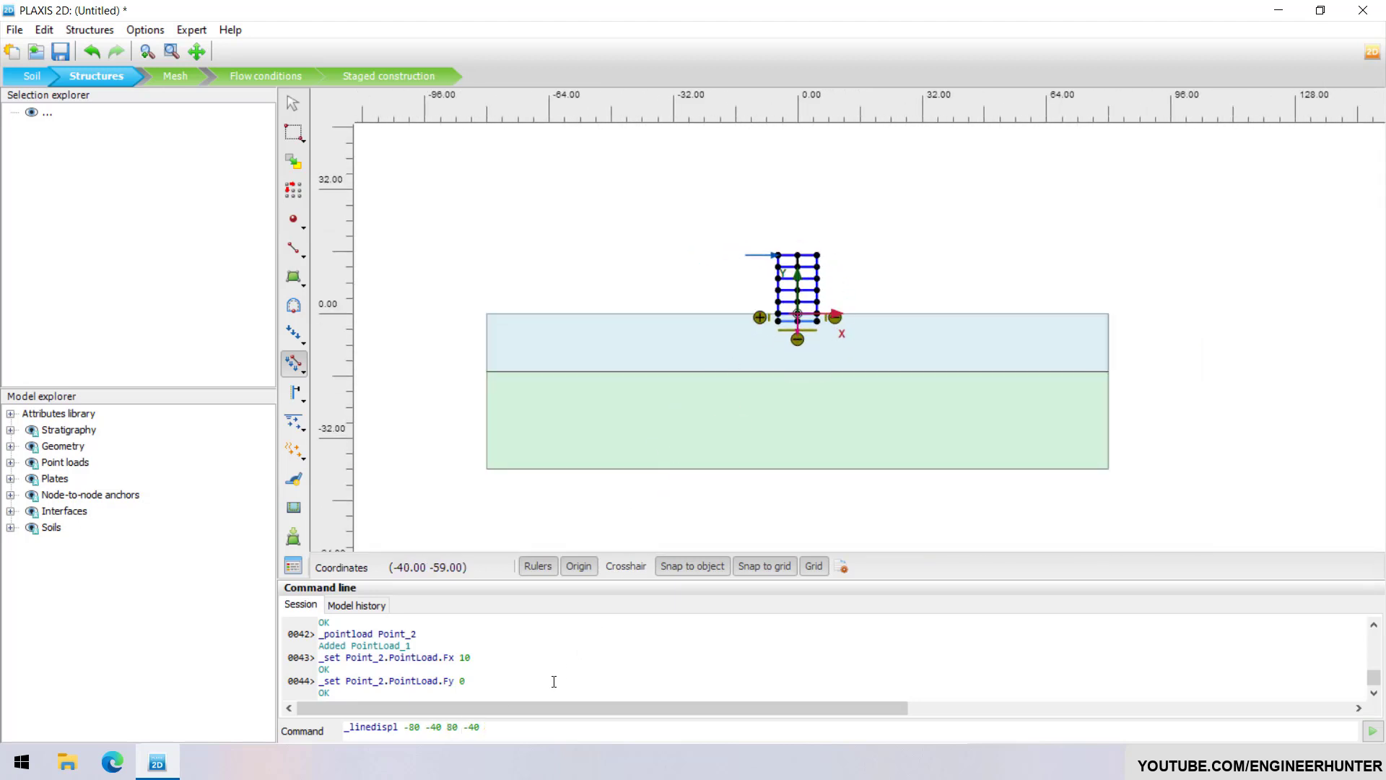
key(Return)
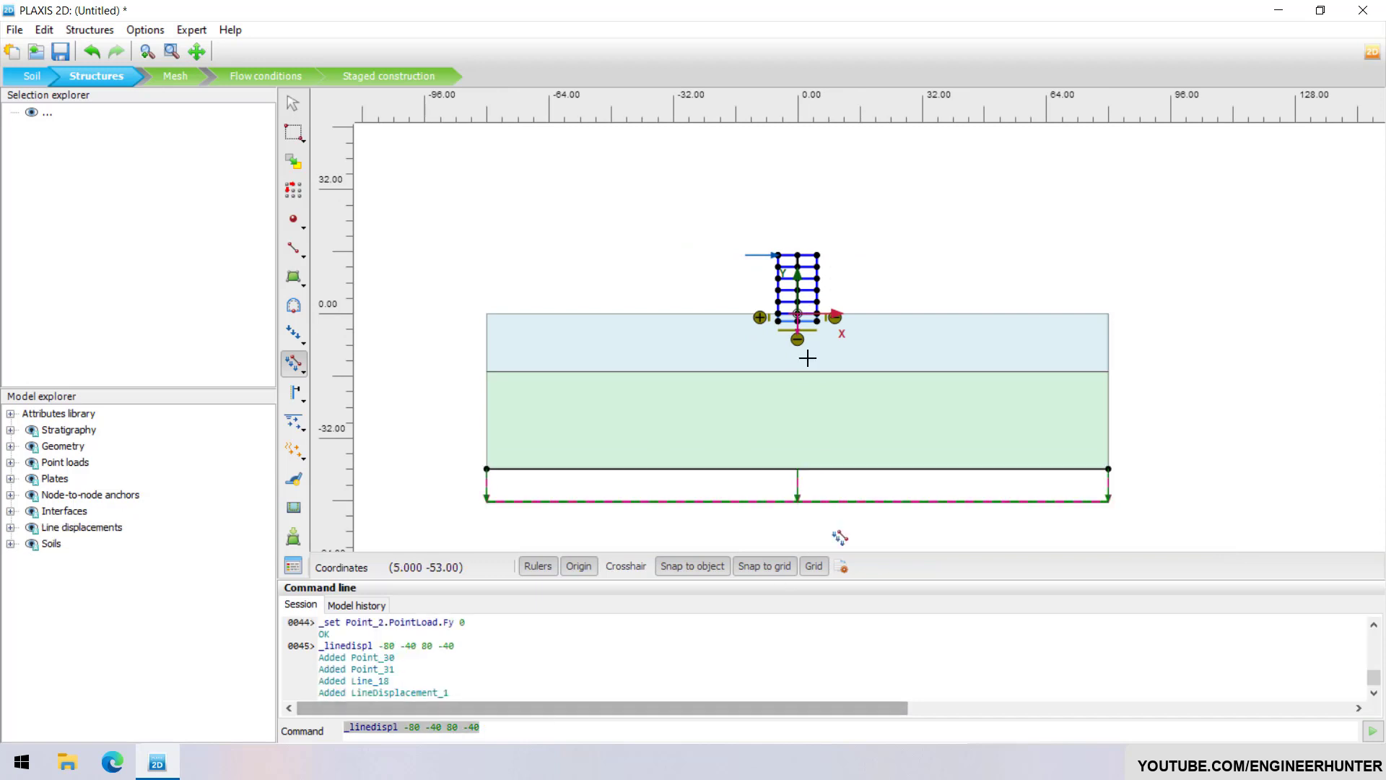
key(Escape)
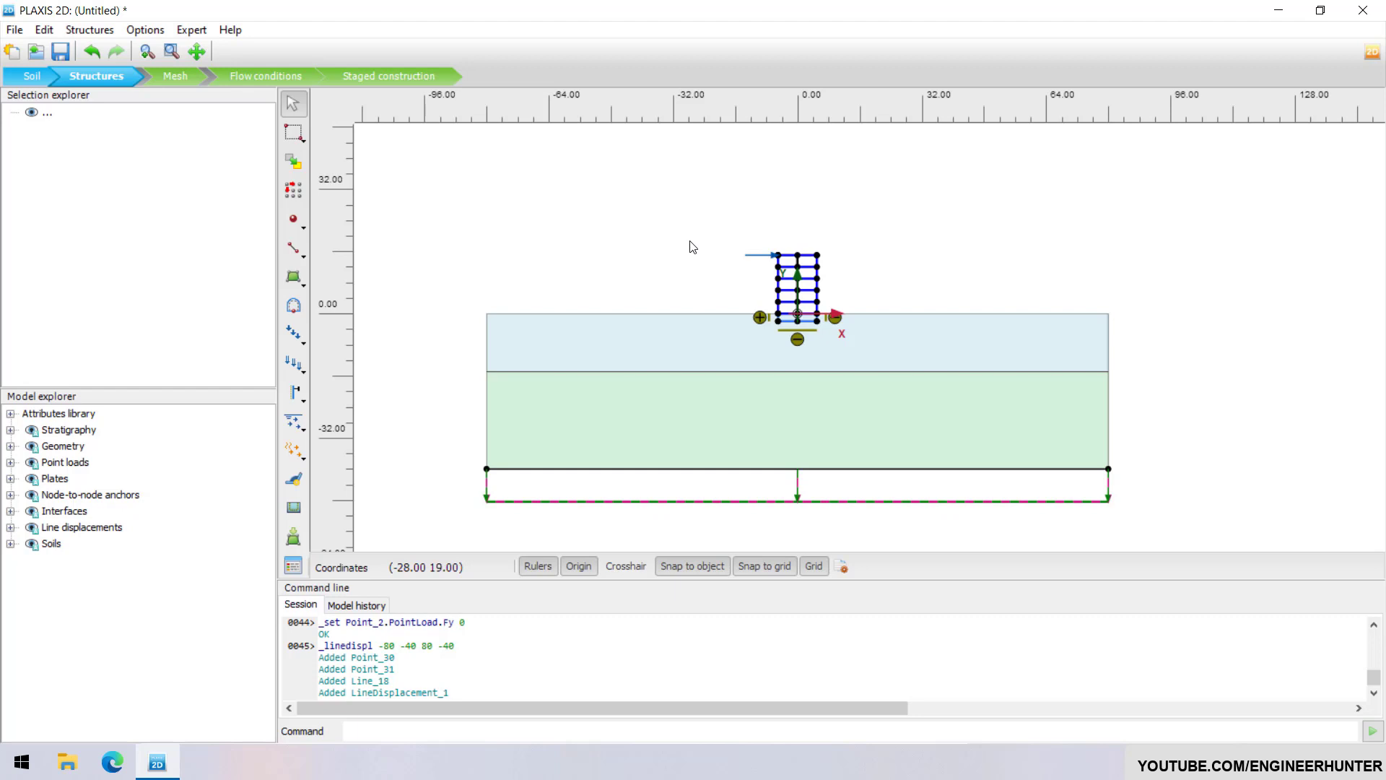
- Make the base line displacement Prescribed in the x direction with ux,start,ref set to -1 m
click(659, 502)
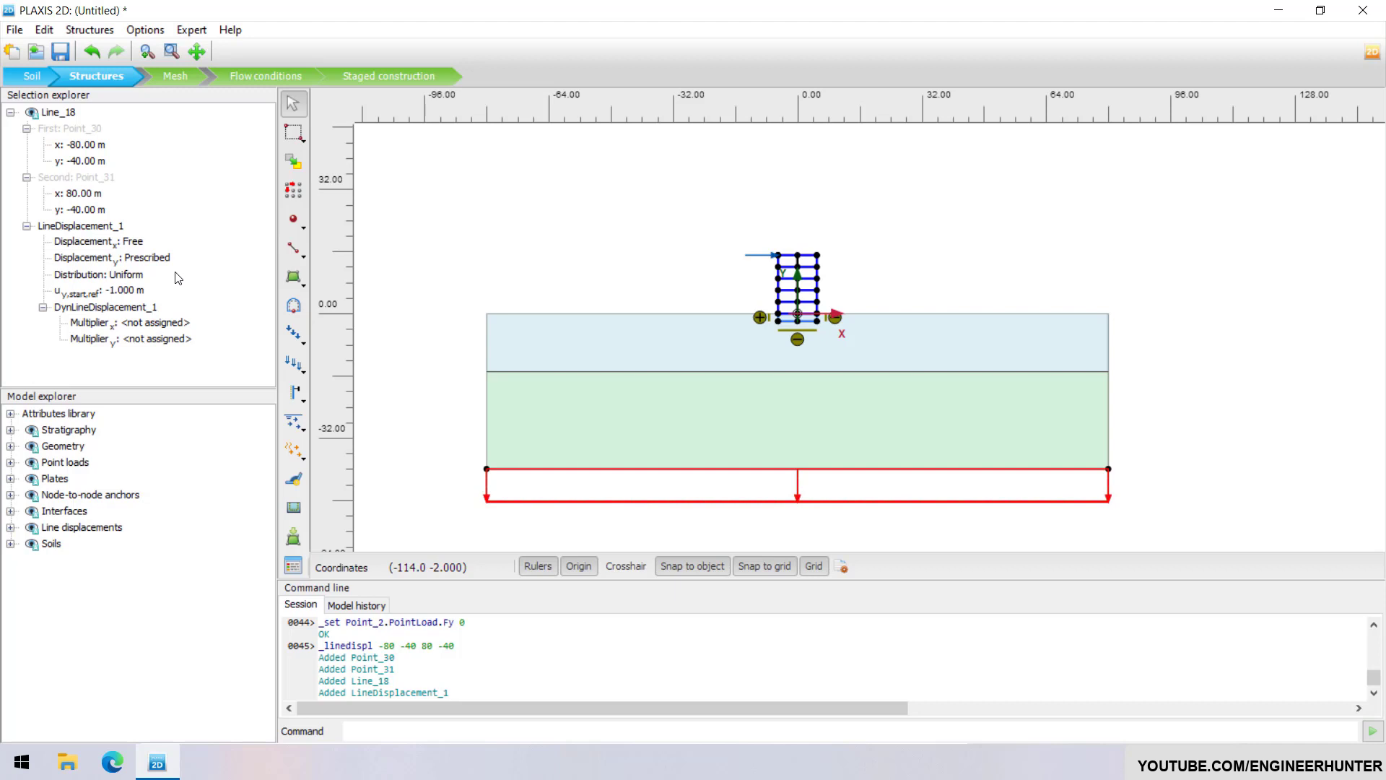
click(151, 243)
click(153, 243)
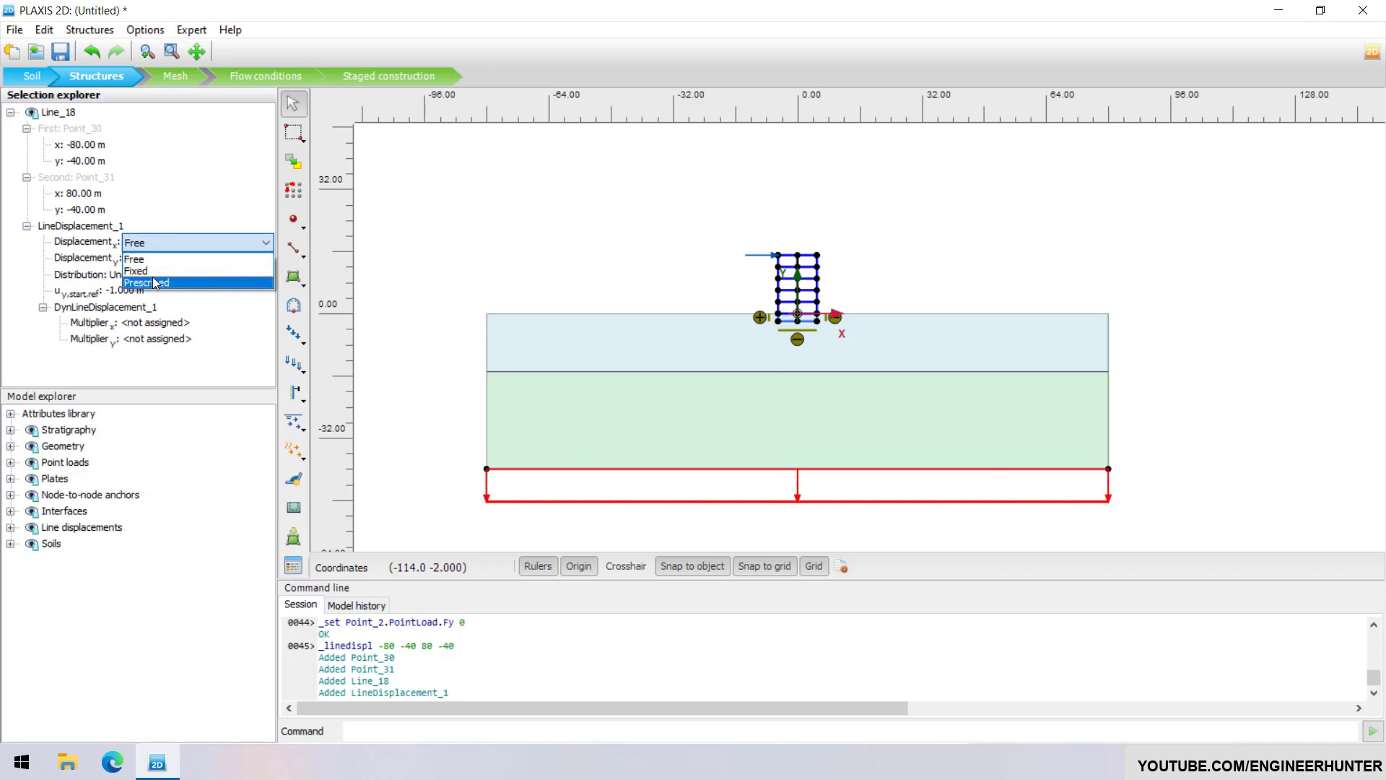
click(154, 277)
click(132, 290)
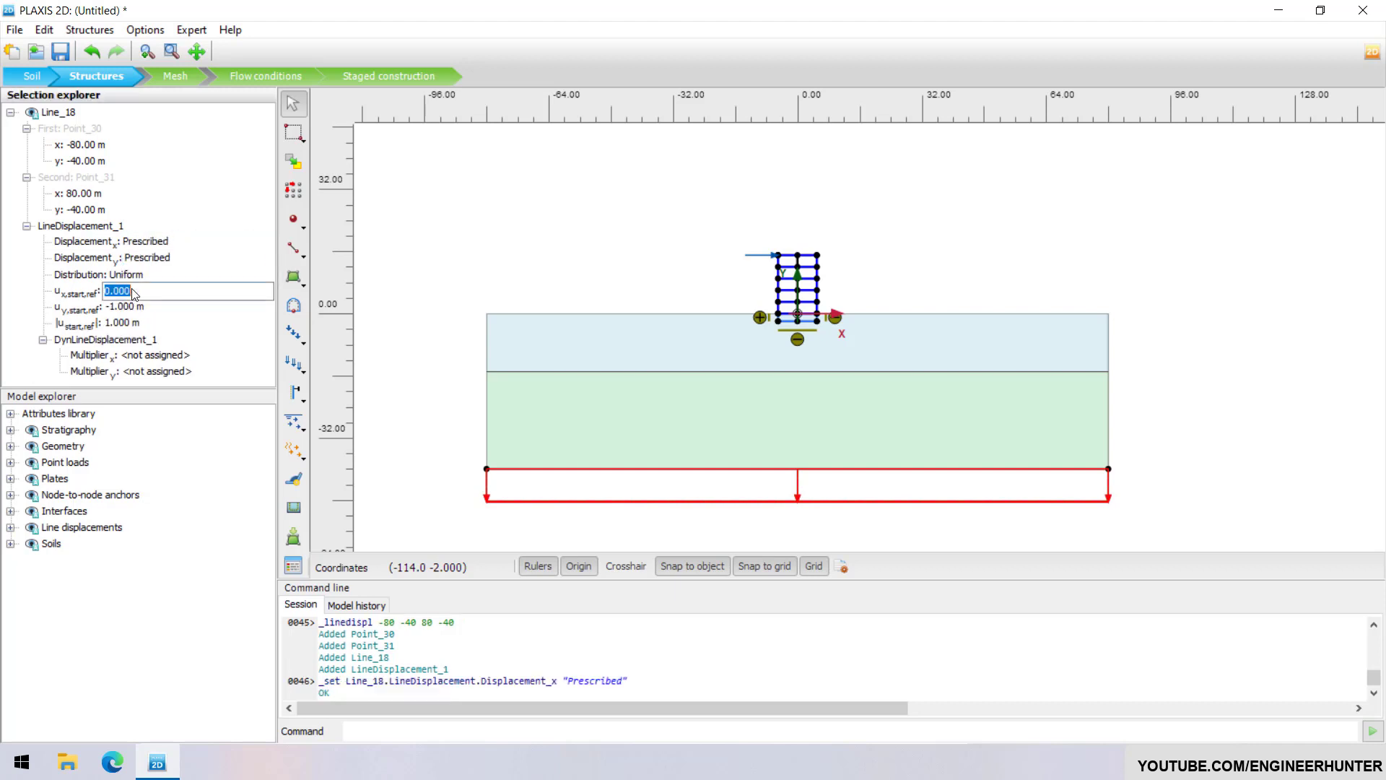
text(-)
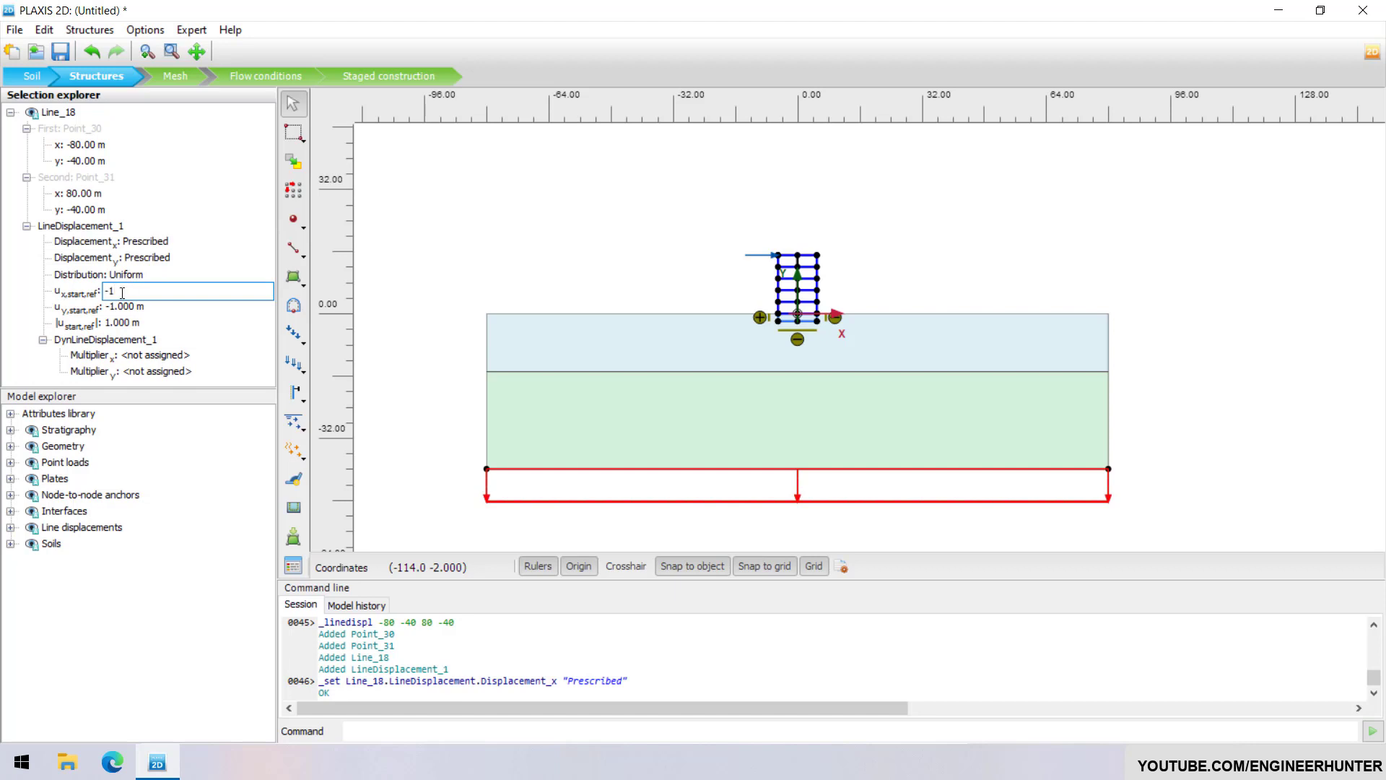
text(1)
key(Return)
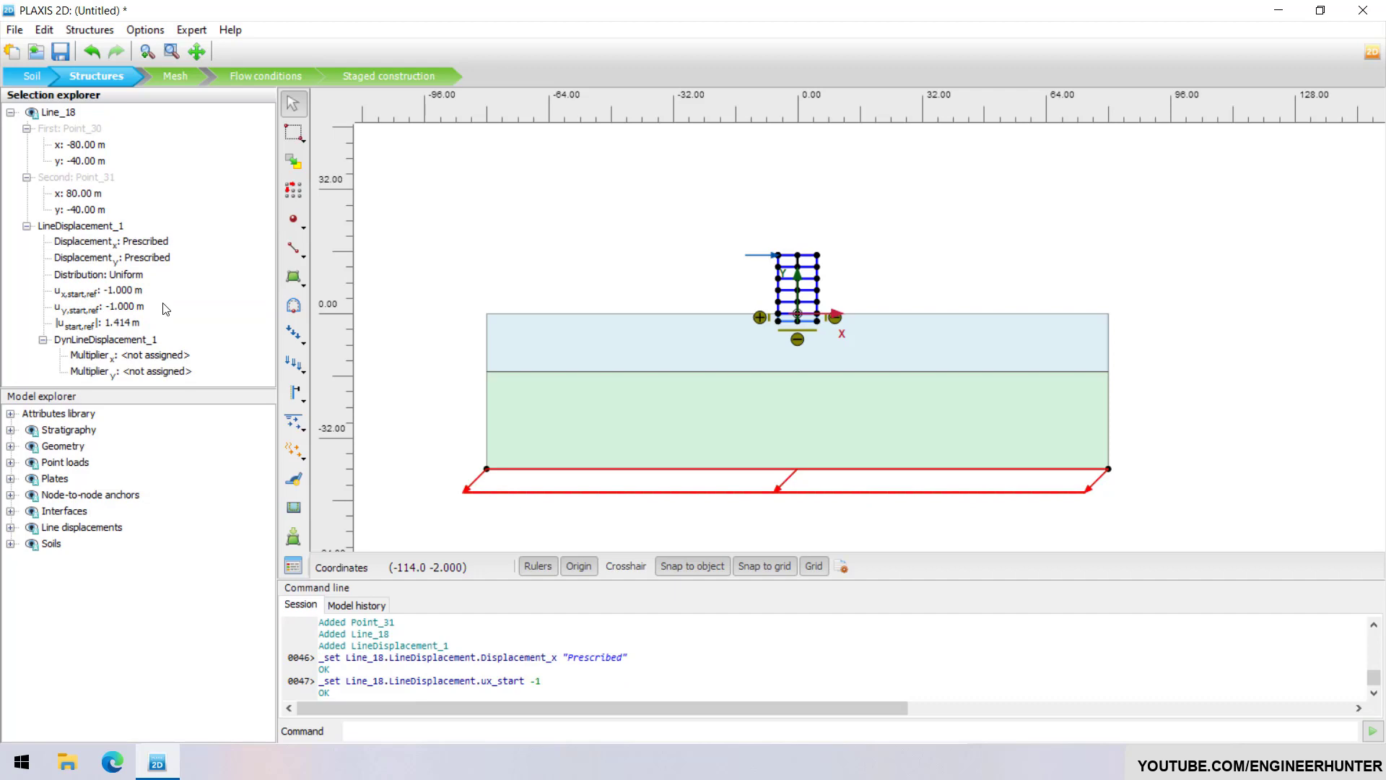
- Set the base line displacement's y direction to Fixed
click(163, 258)
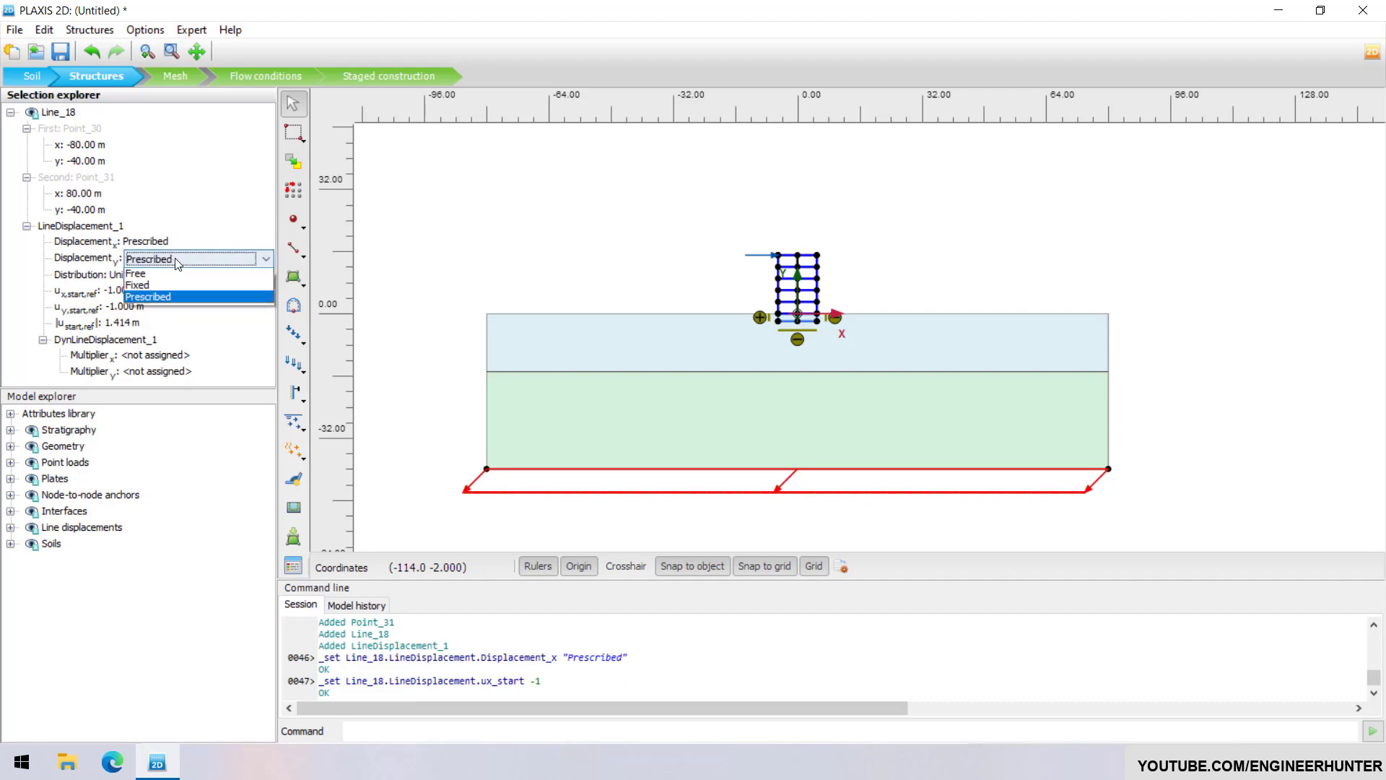
click(153, 285)
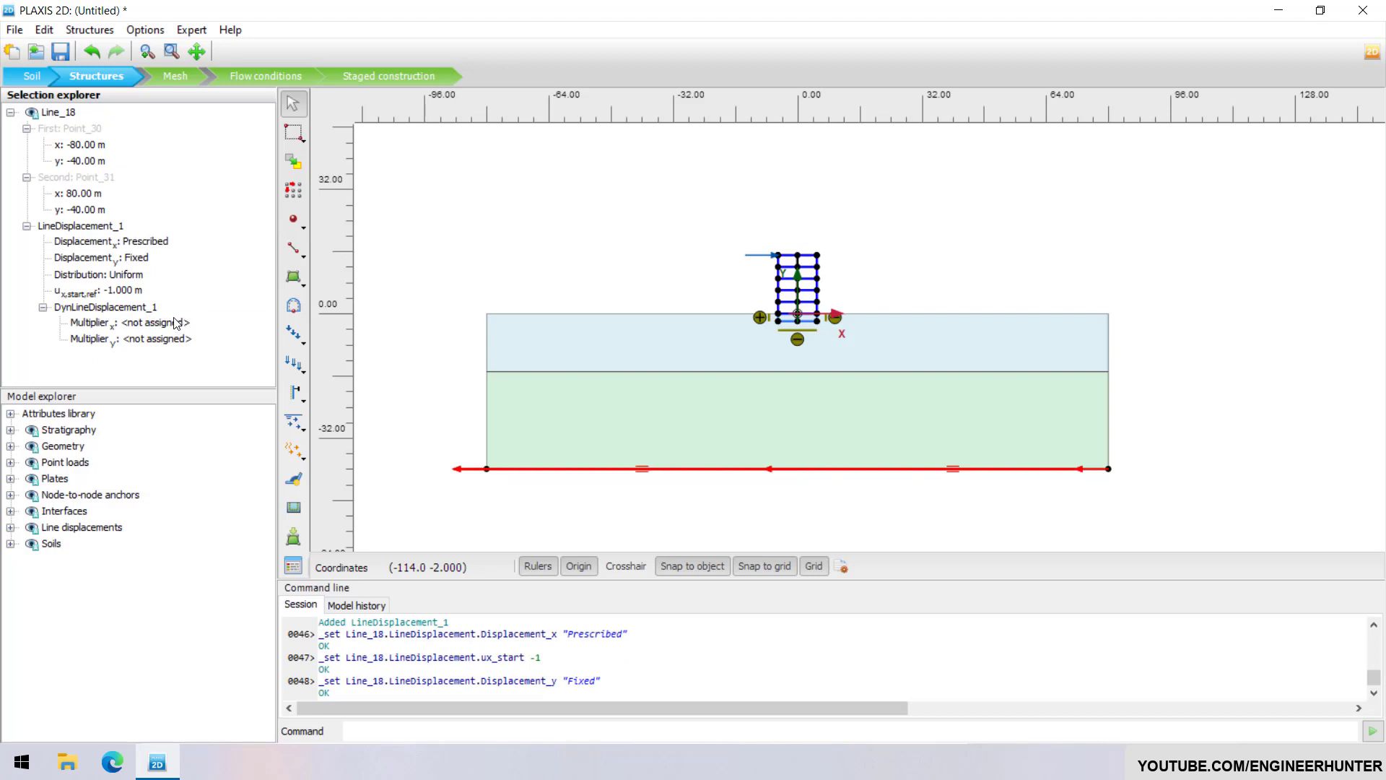
click(476, 289)
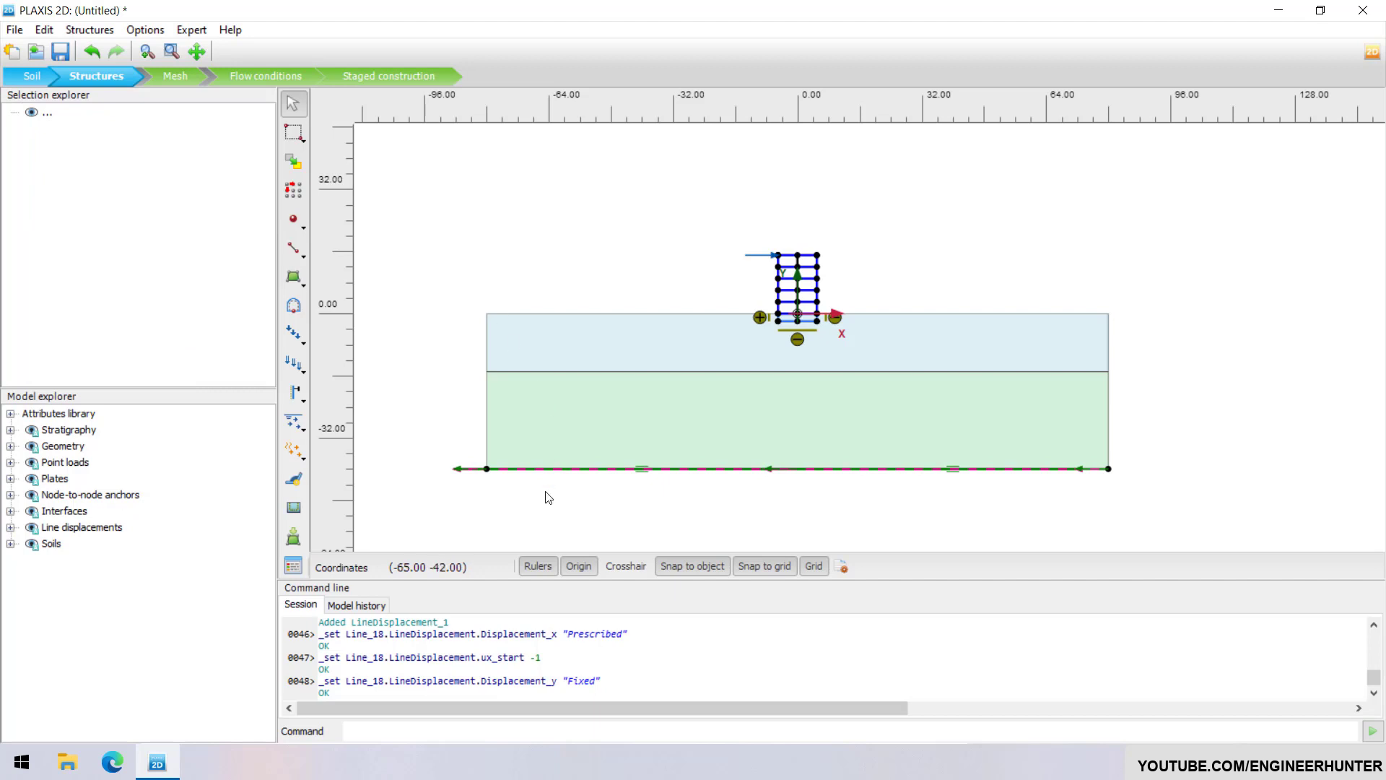
- Add a new x-direction displacement multiplier to the base line displacement and set its signal to Table
click(472, 470)
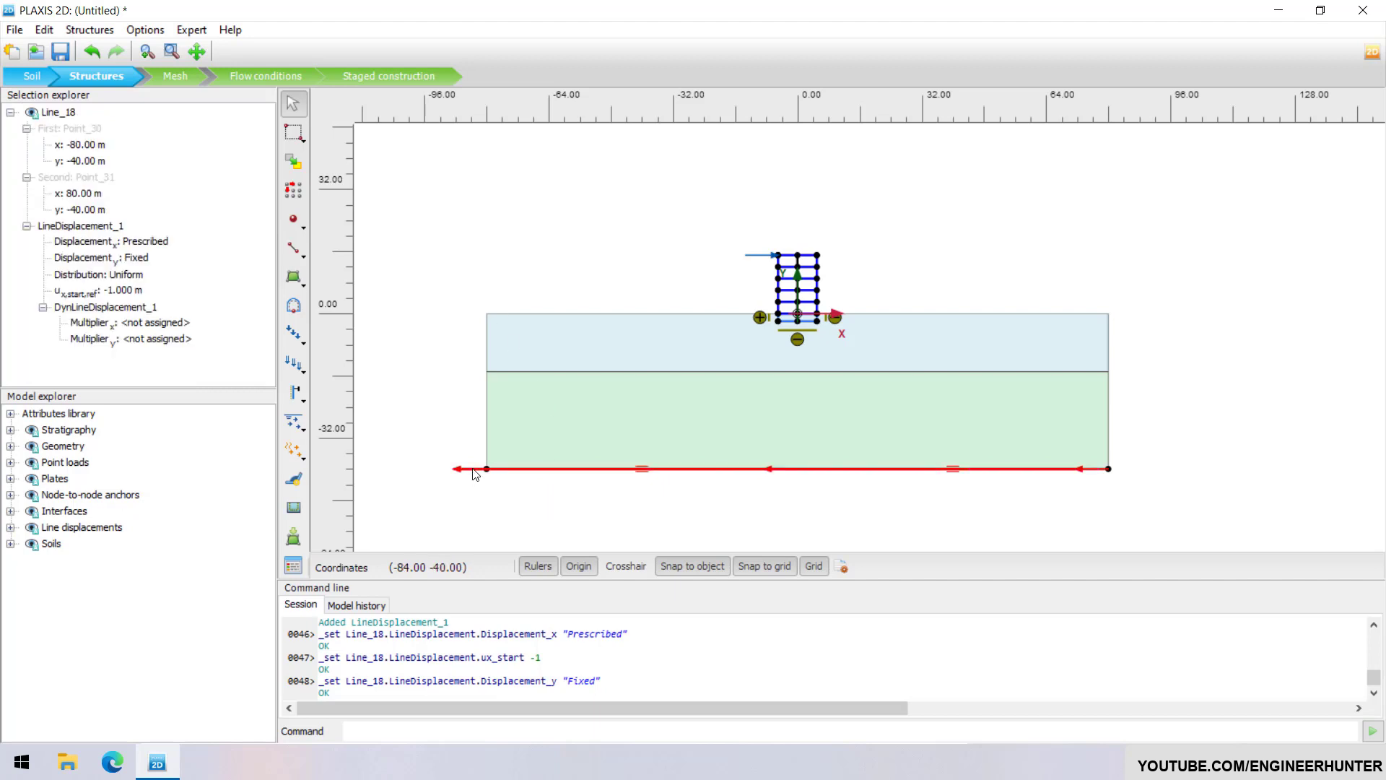
click(144, 325)
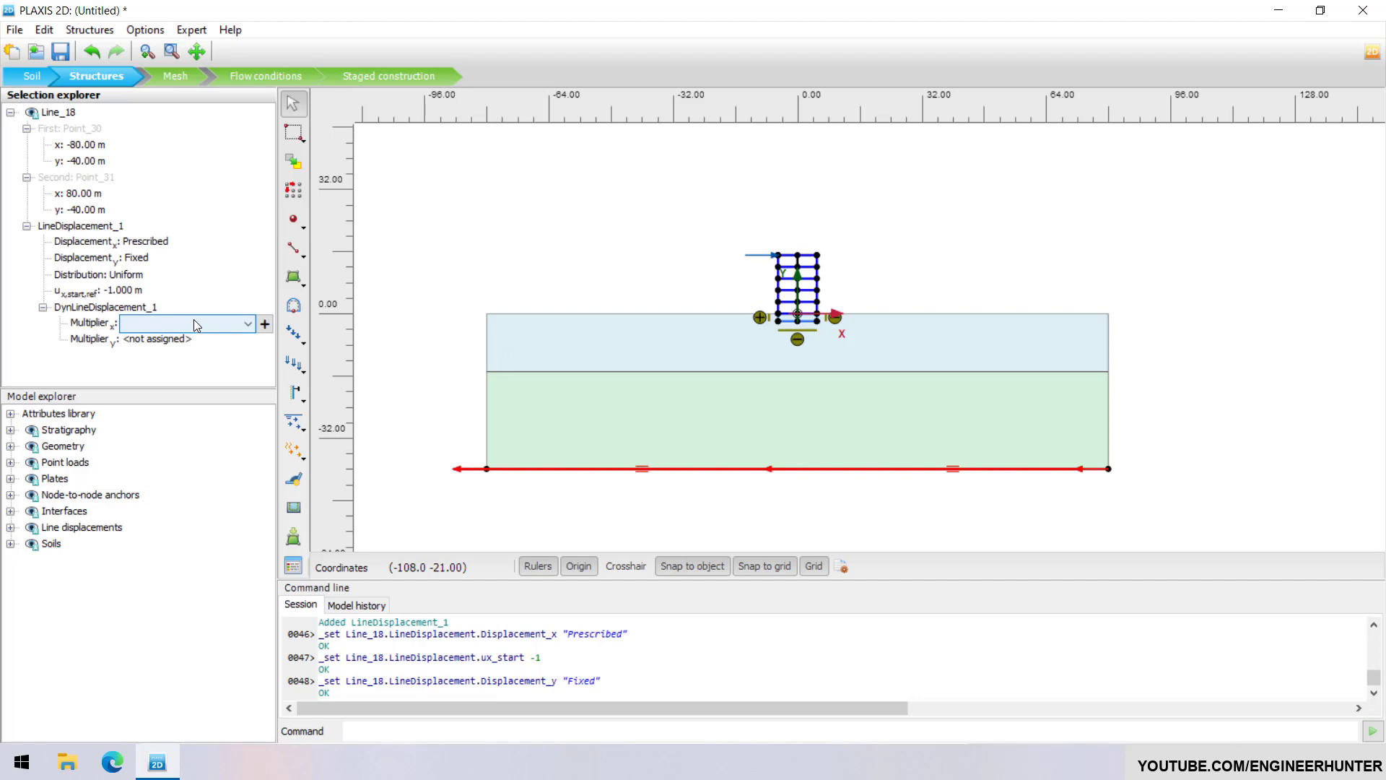
click(265, 323)
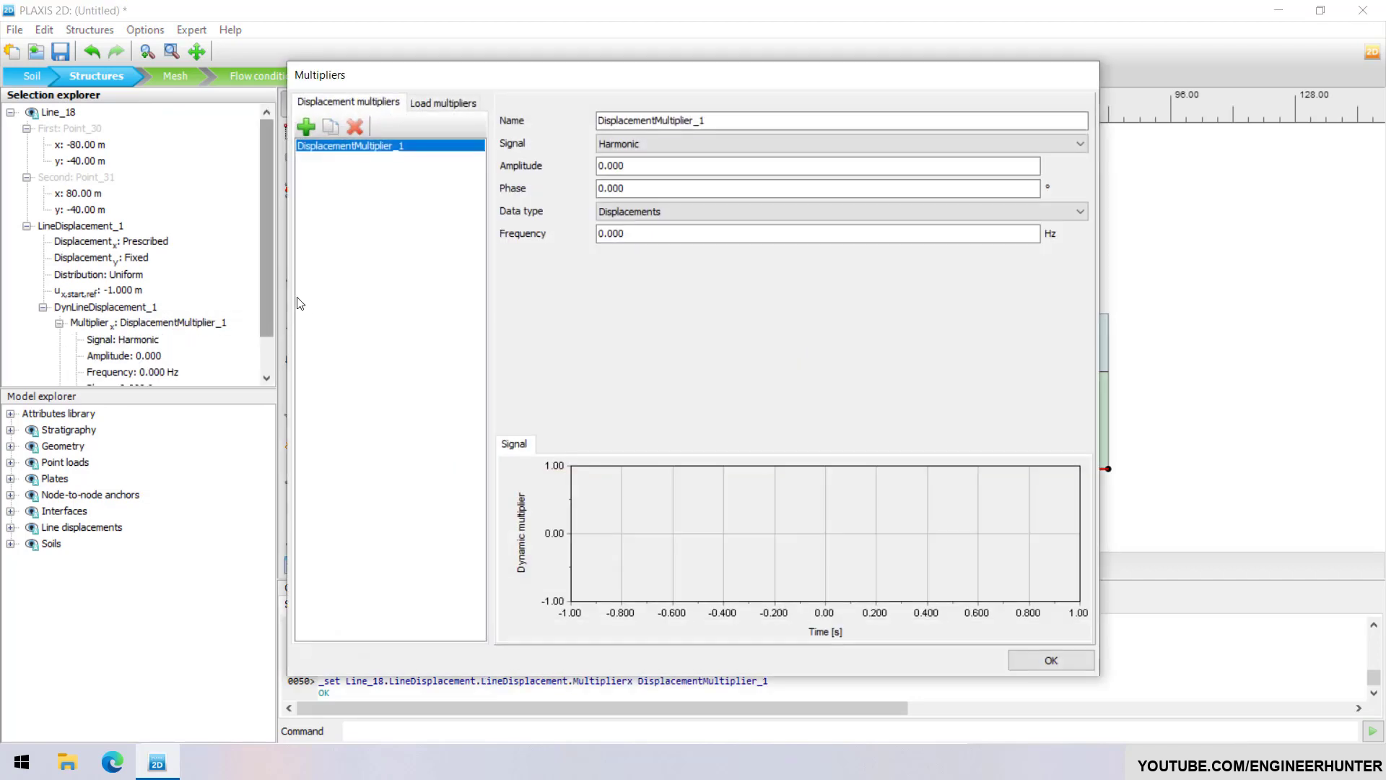
click(627, 145)
click(626, 167)
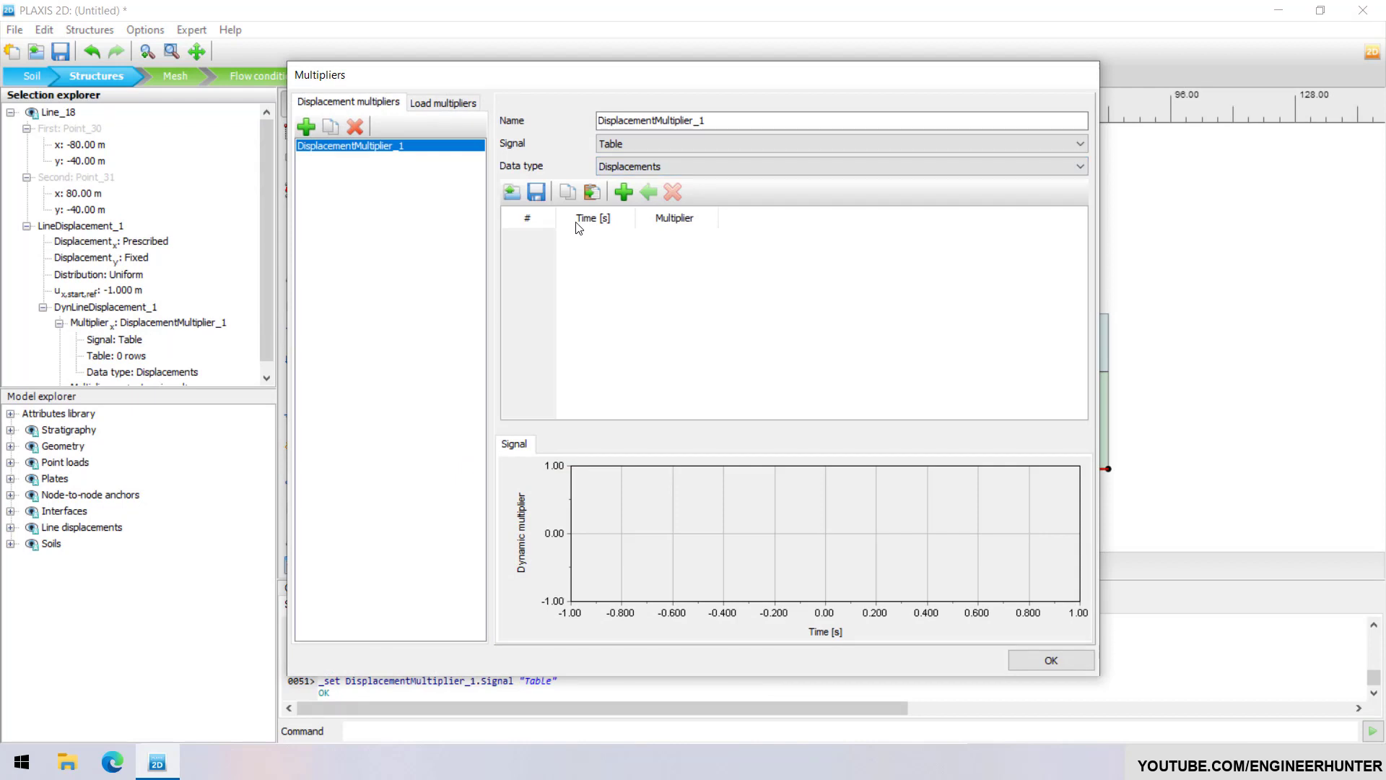
- Import the strong motion file 225a.smc from Downloads into the multiplier table, using the Accelerations data type with drift correction
click(512, 192)
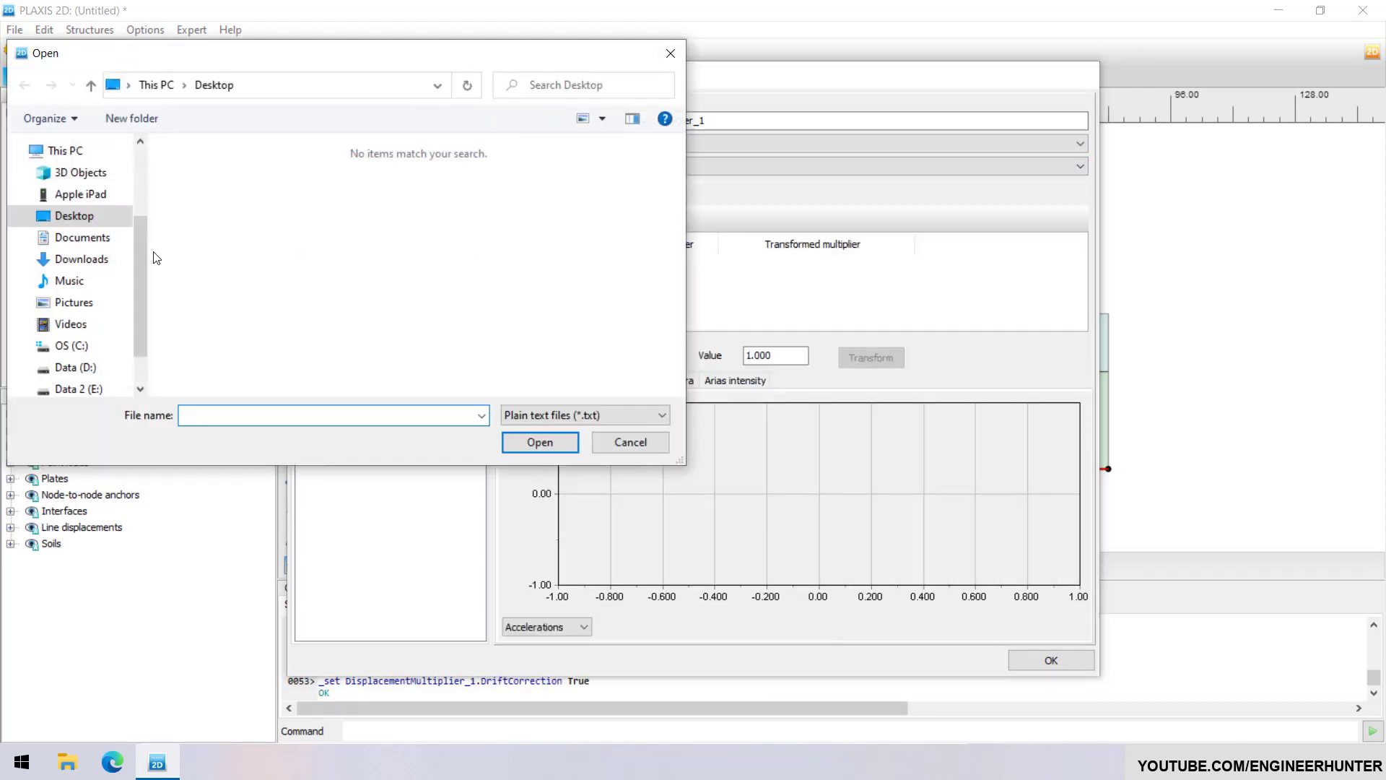
click(105, 261)
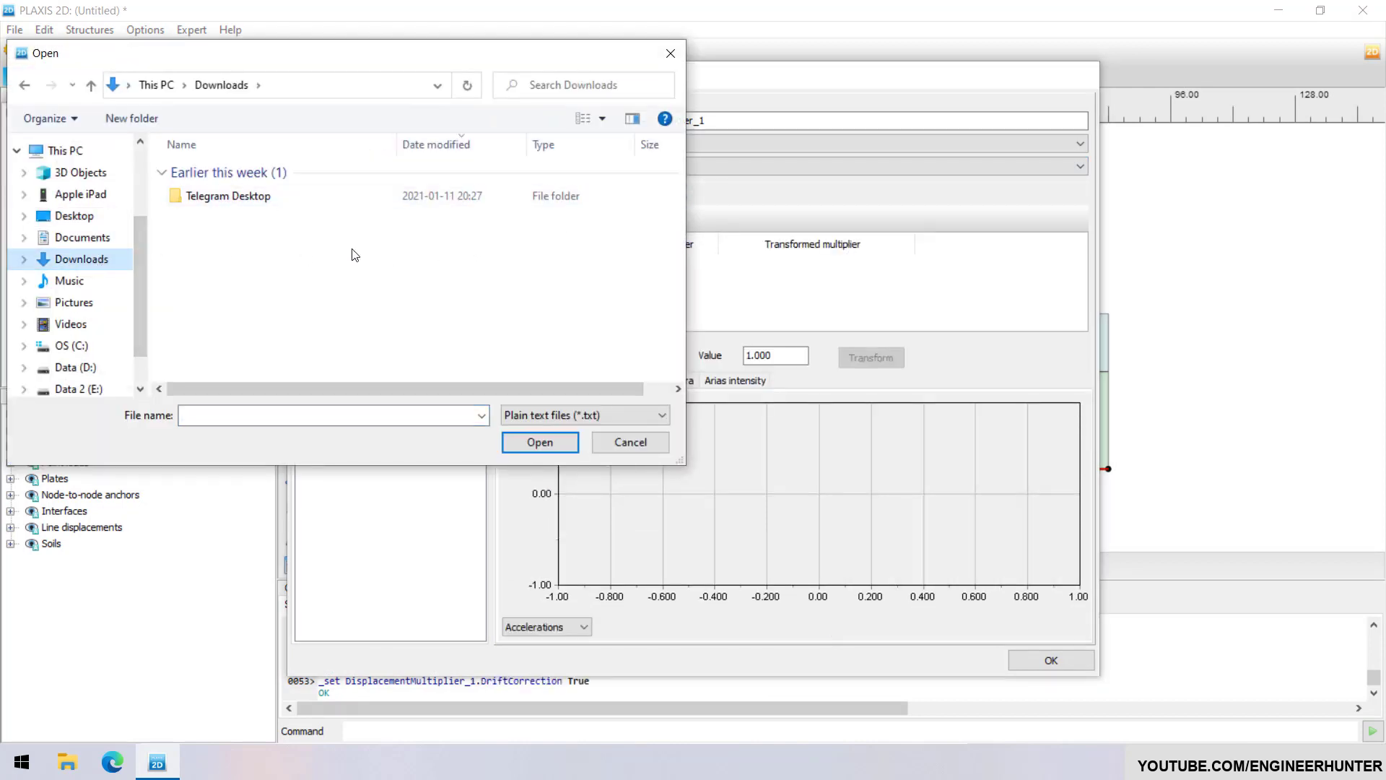
click(531, 408)
click(535, 451)
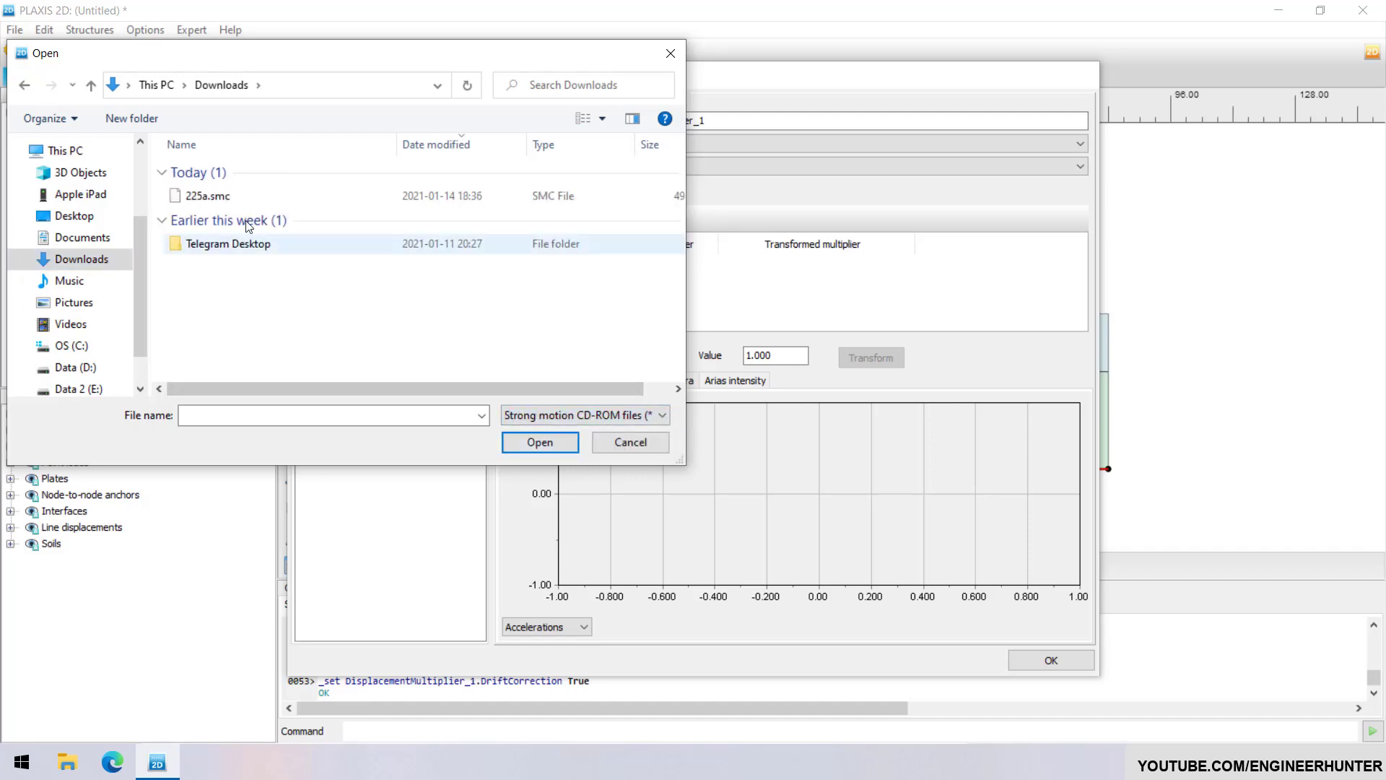
click(226, 196)
click(535, 440)
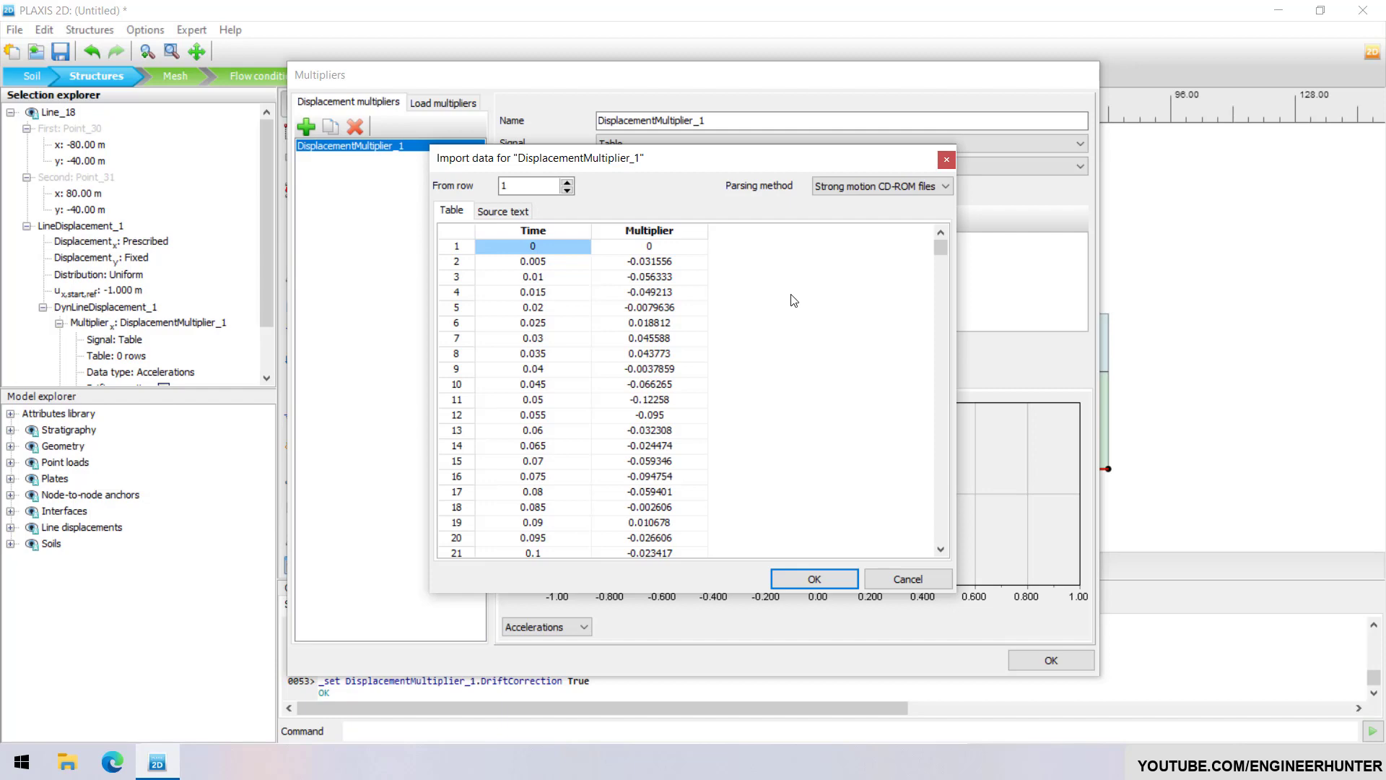
click(812, 577)
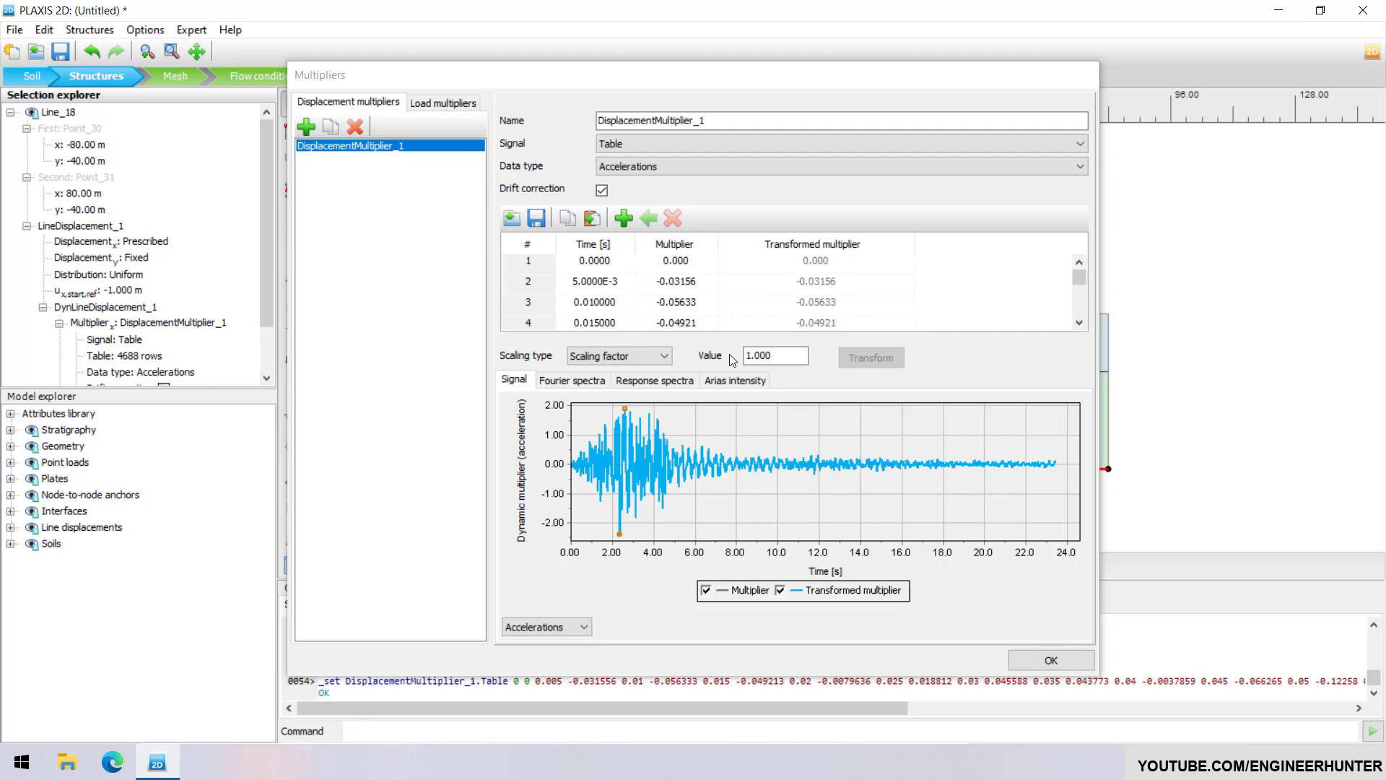
click(1037, 660)
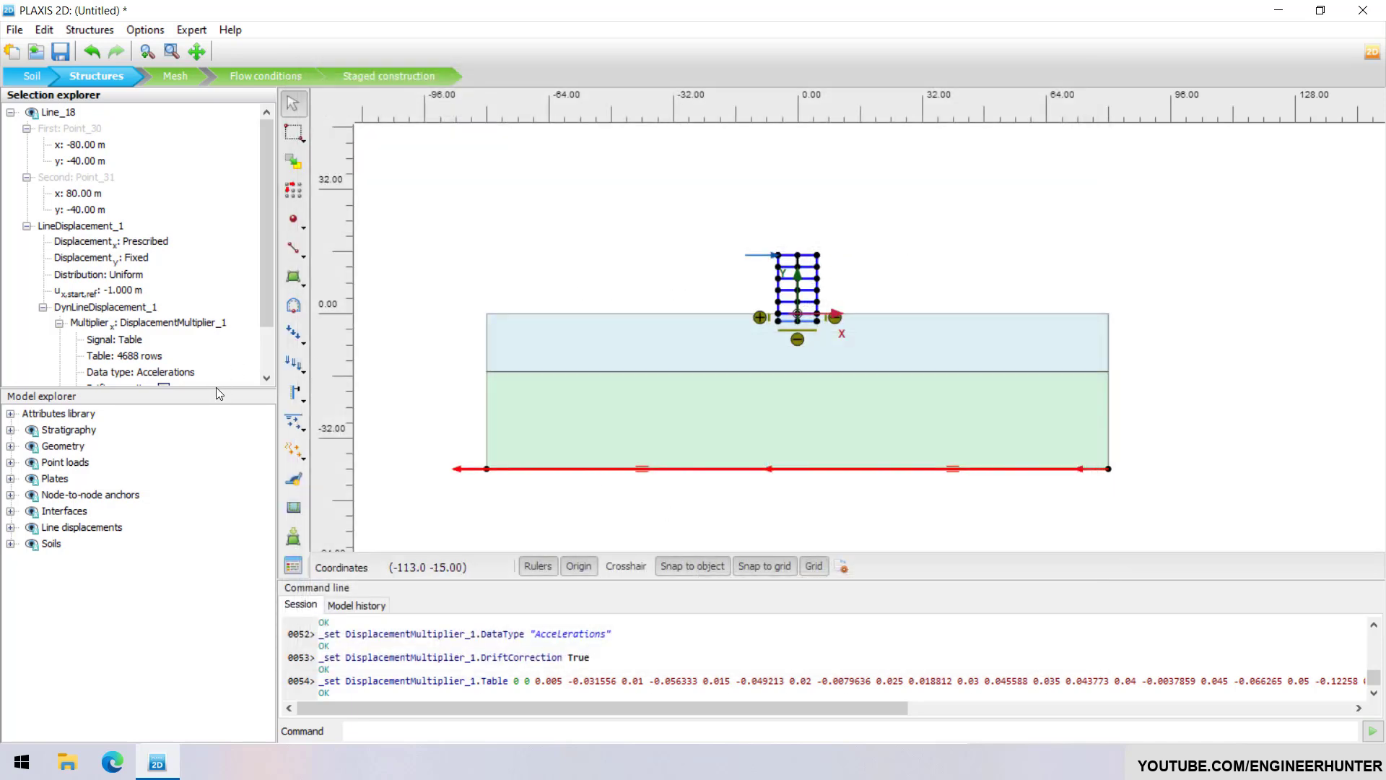
- Set the base line displacement's ux,start,ref to 1 m
drag(215, 392, 215, 493)
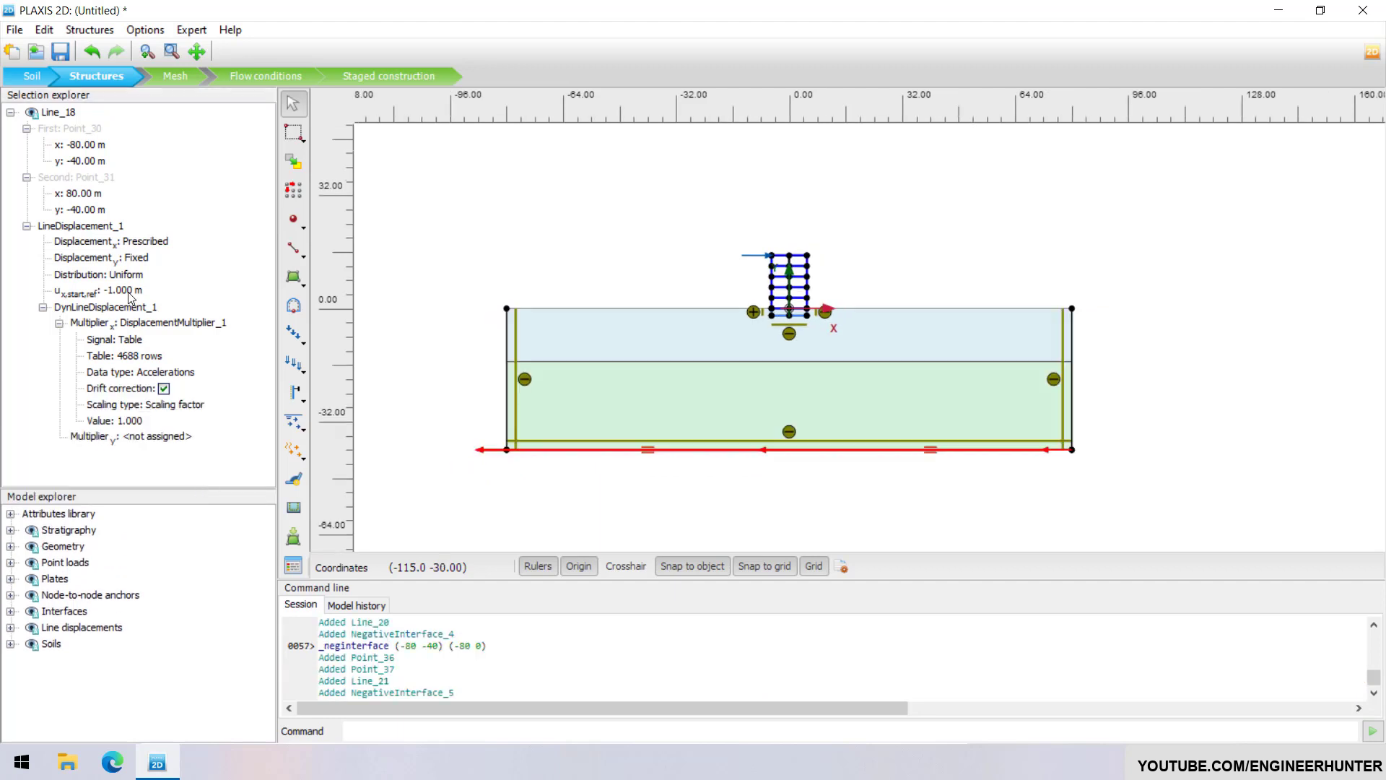
click(130, 292)
text(1)
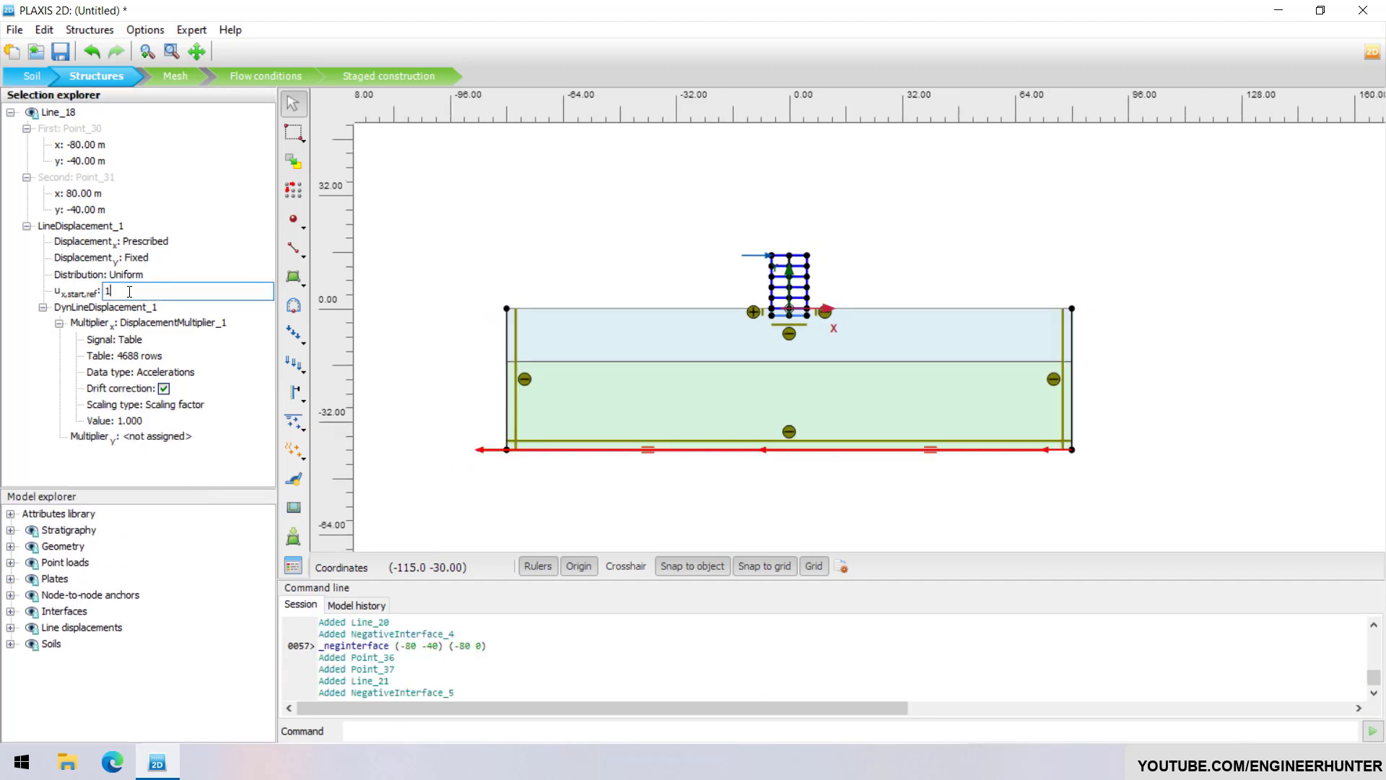
key(Return)
click(426, 300)
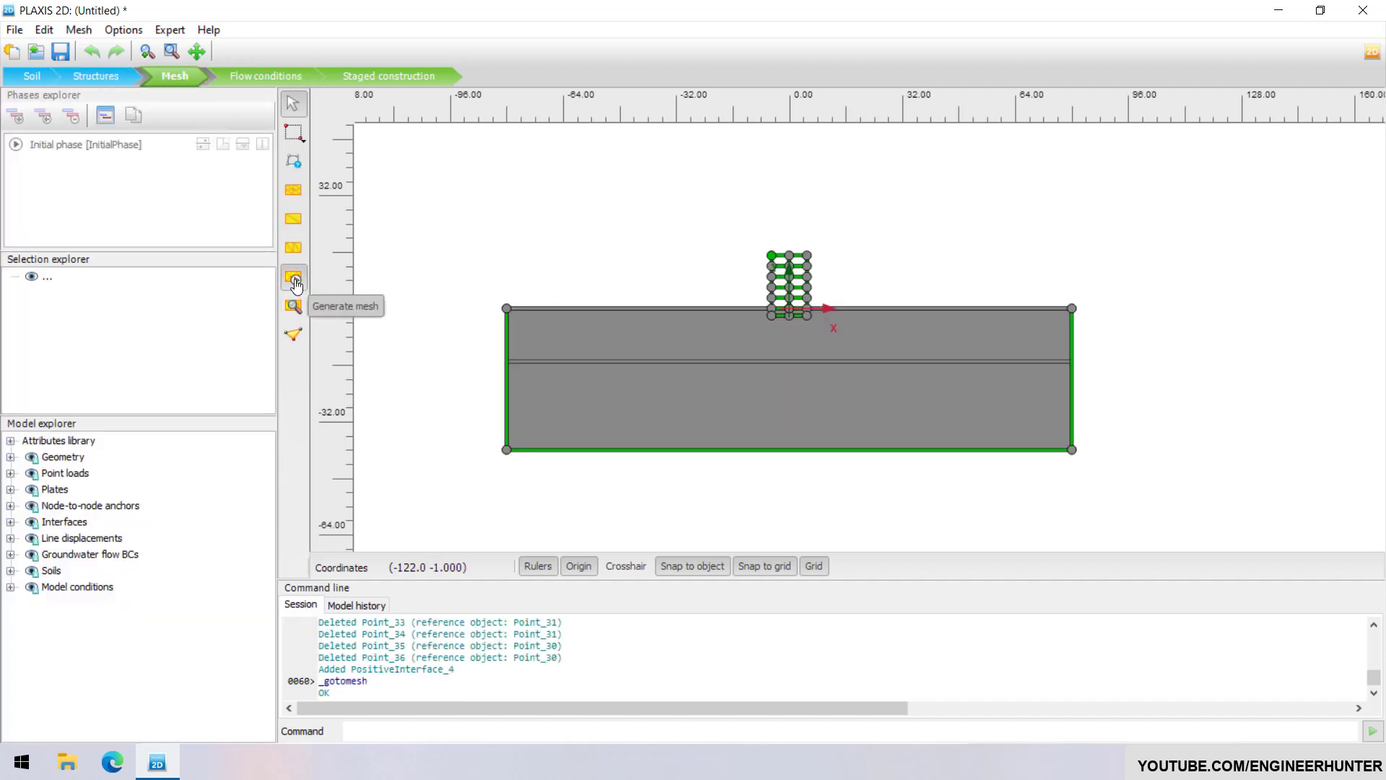
- Generate the mesh with a Fine element distribution and view it enlarged in PLAXIS 2D Output
click(294, 281)
click(859, 307)
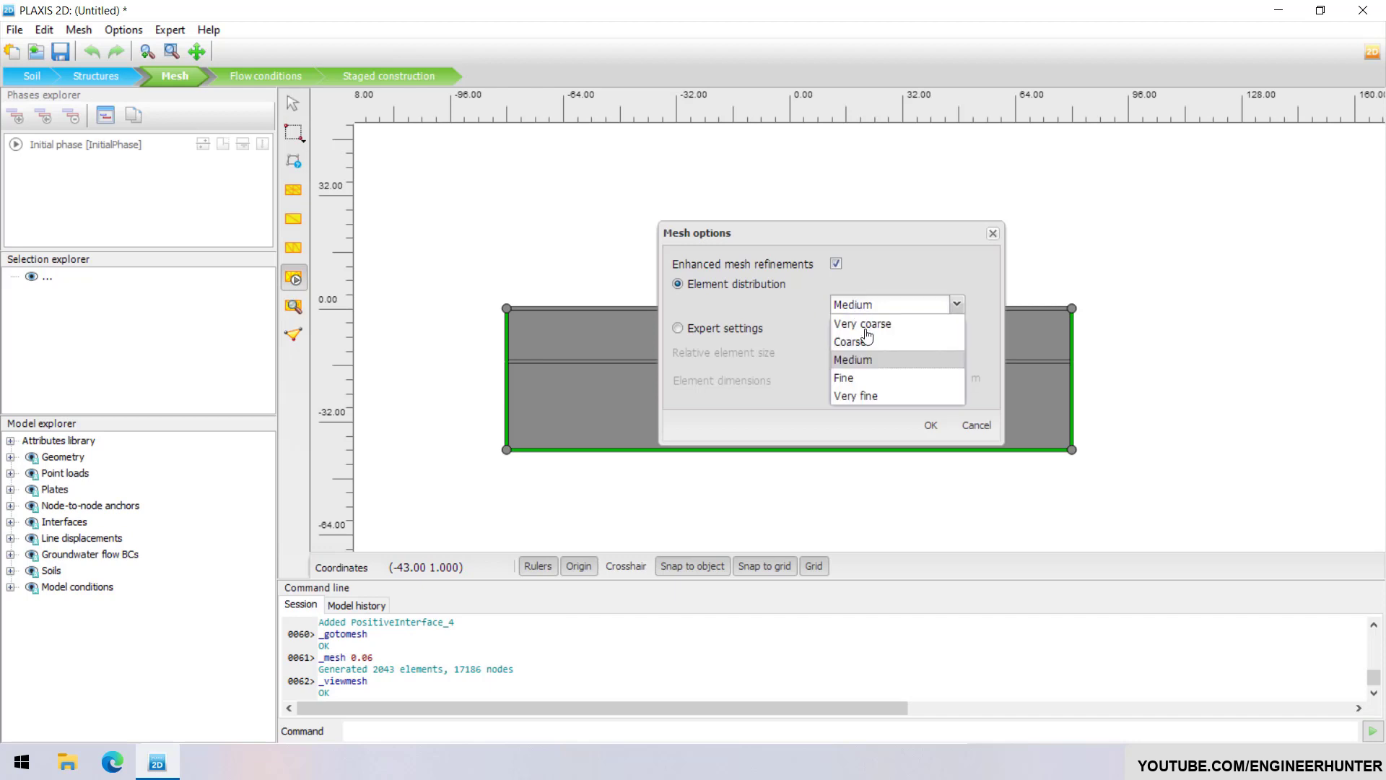
click(863, 378)
click(930, 425)
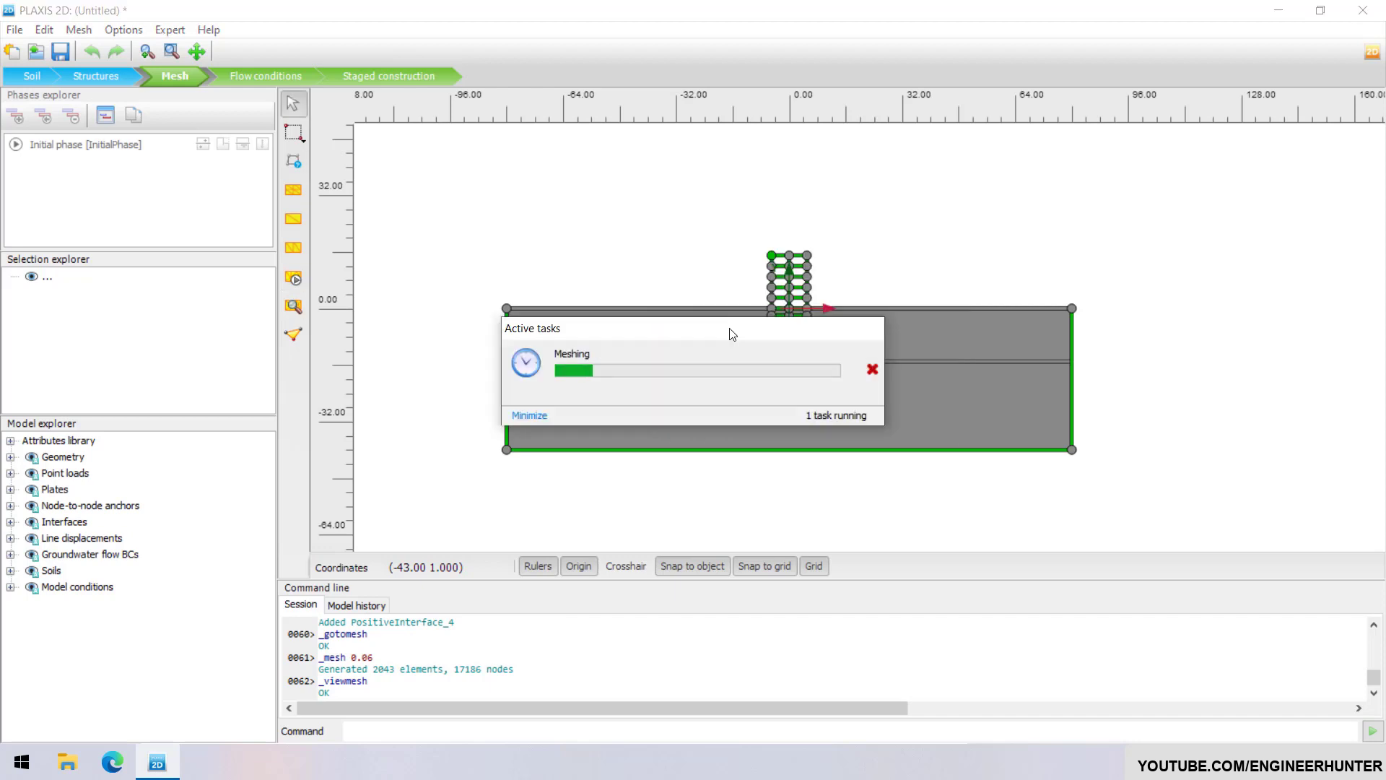
click(293, 306)
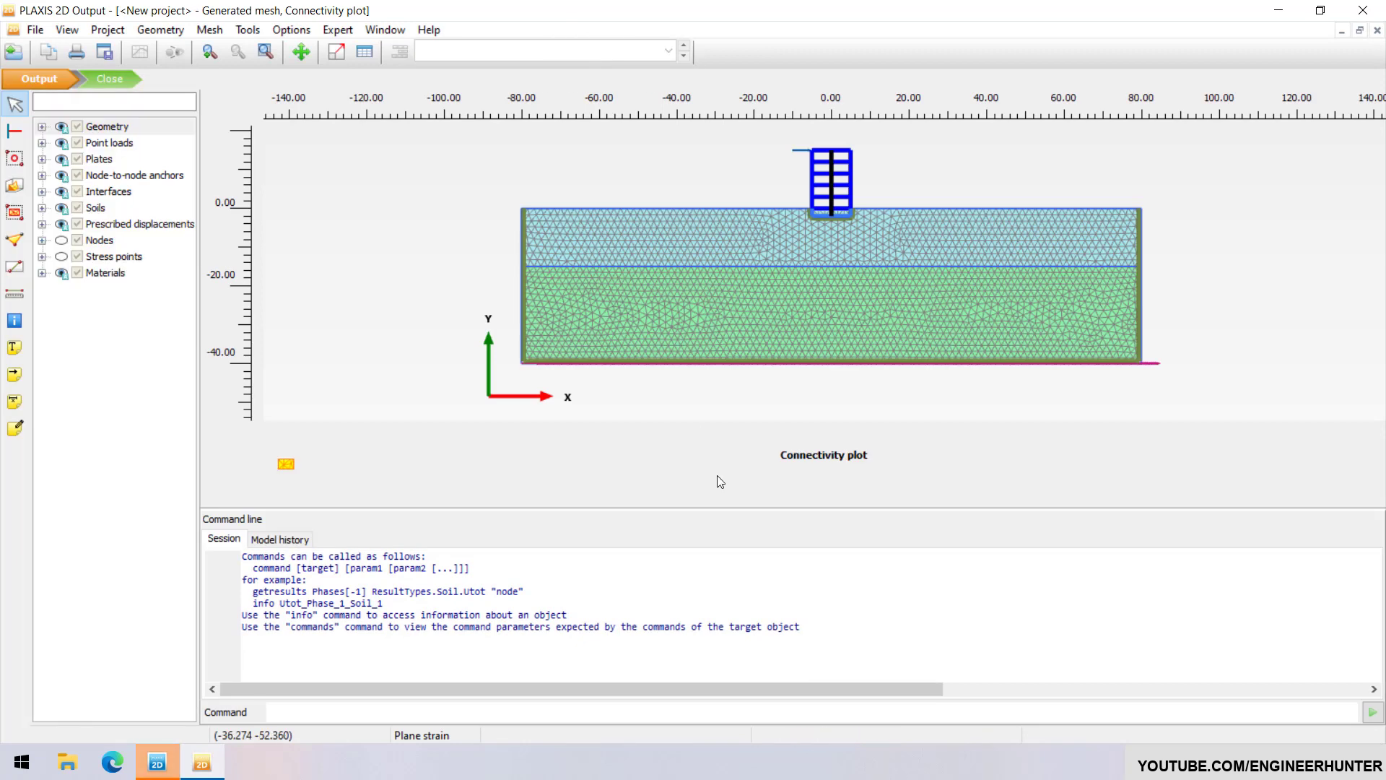
drag(730, 509, 715, 637)
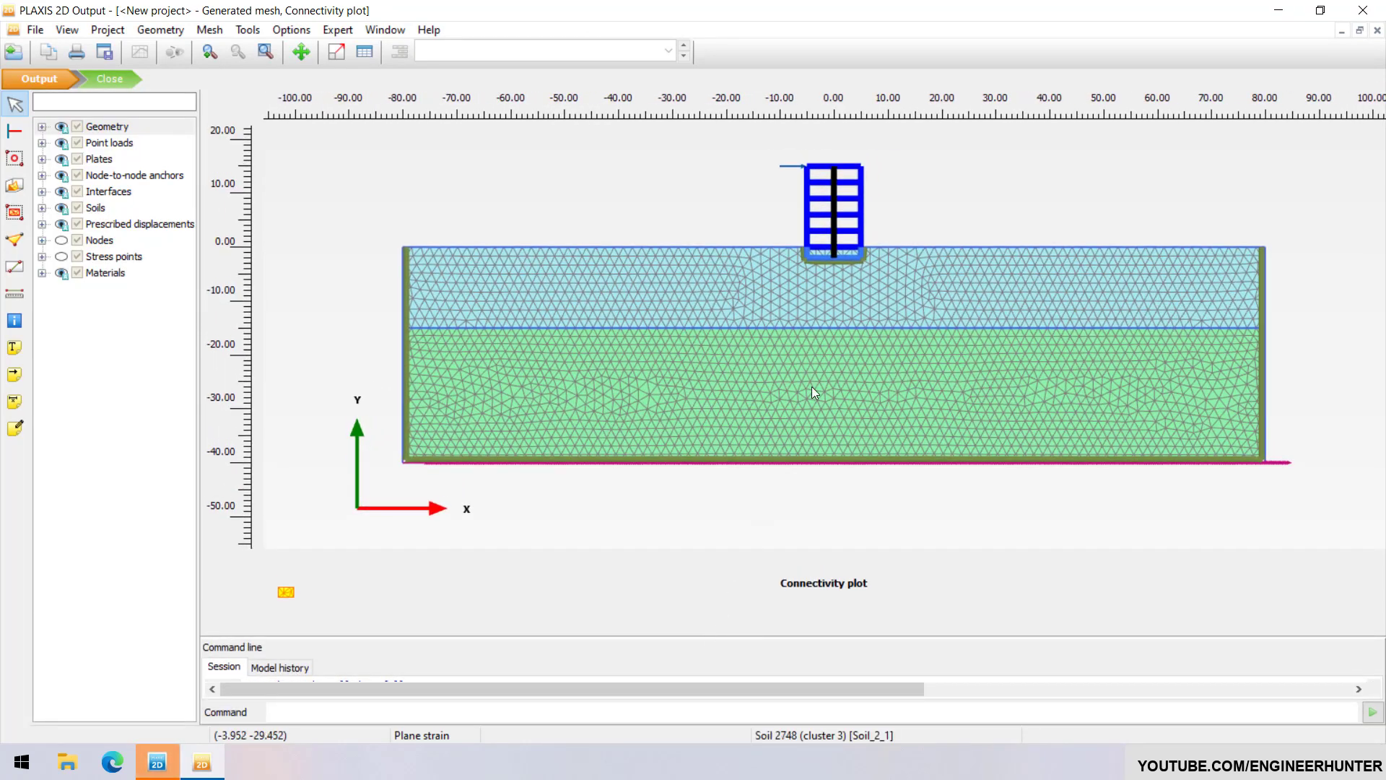
- Close the mesh view, go to staged construction, and add a calculation phase named Building after the initial phase
click(131, 80)
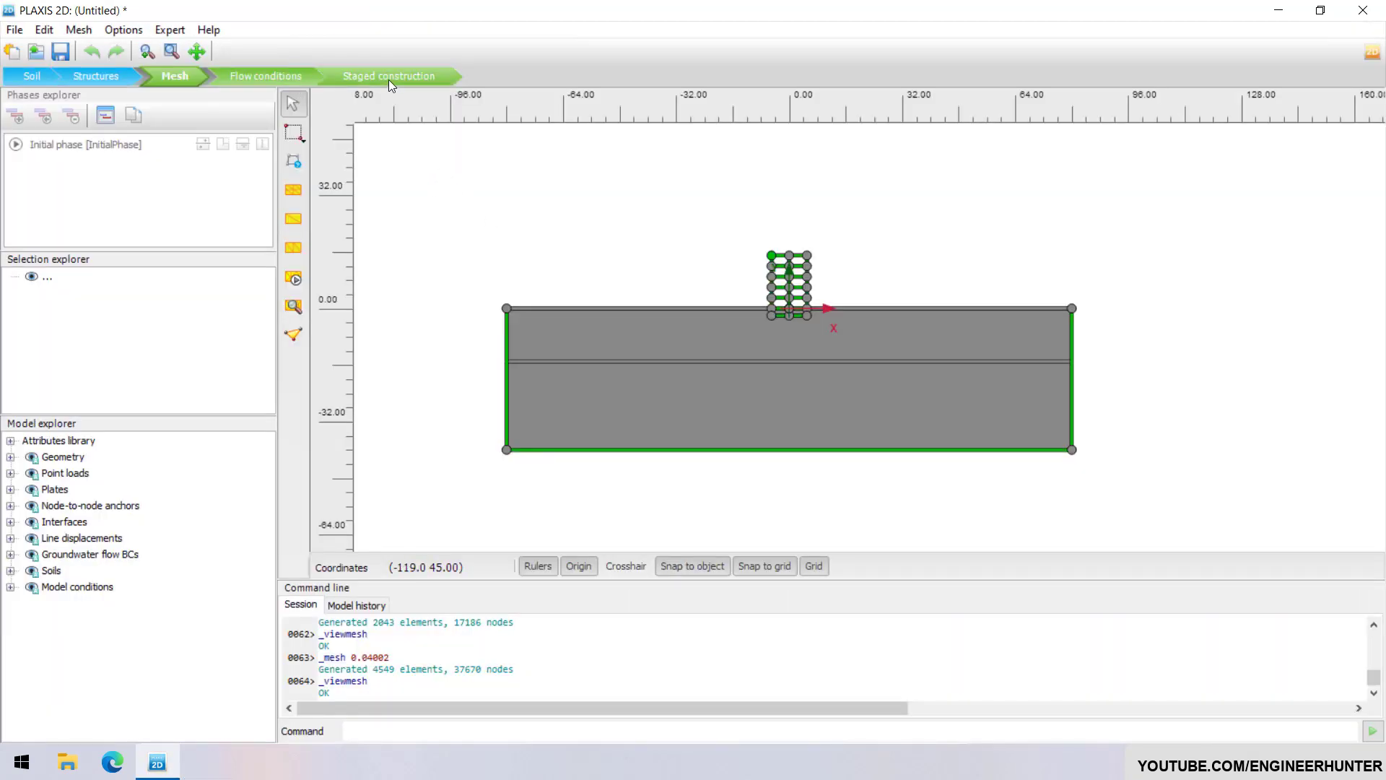
click(388, 78)
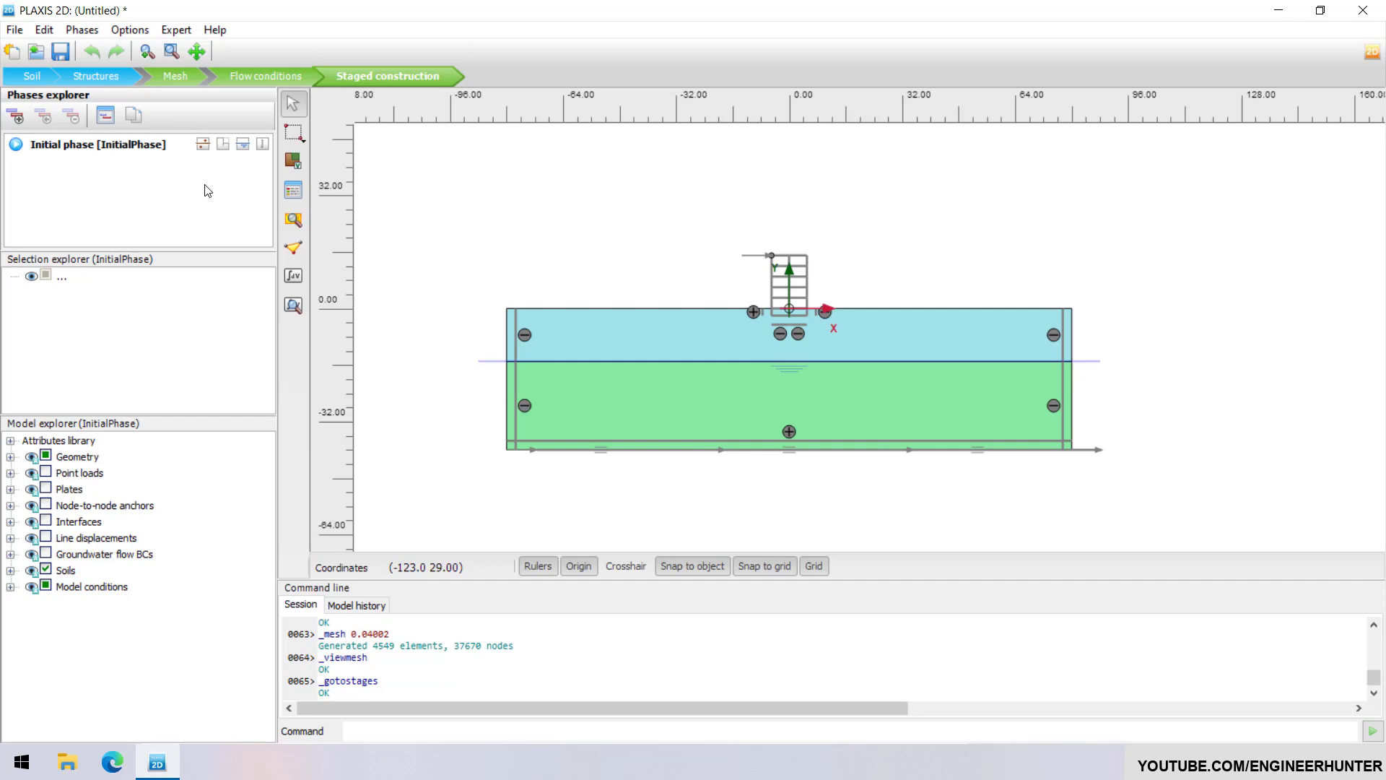
click(15, 115)
double_click(73, 163)
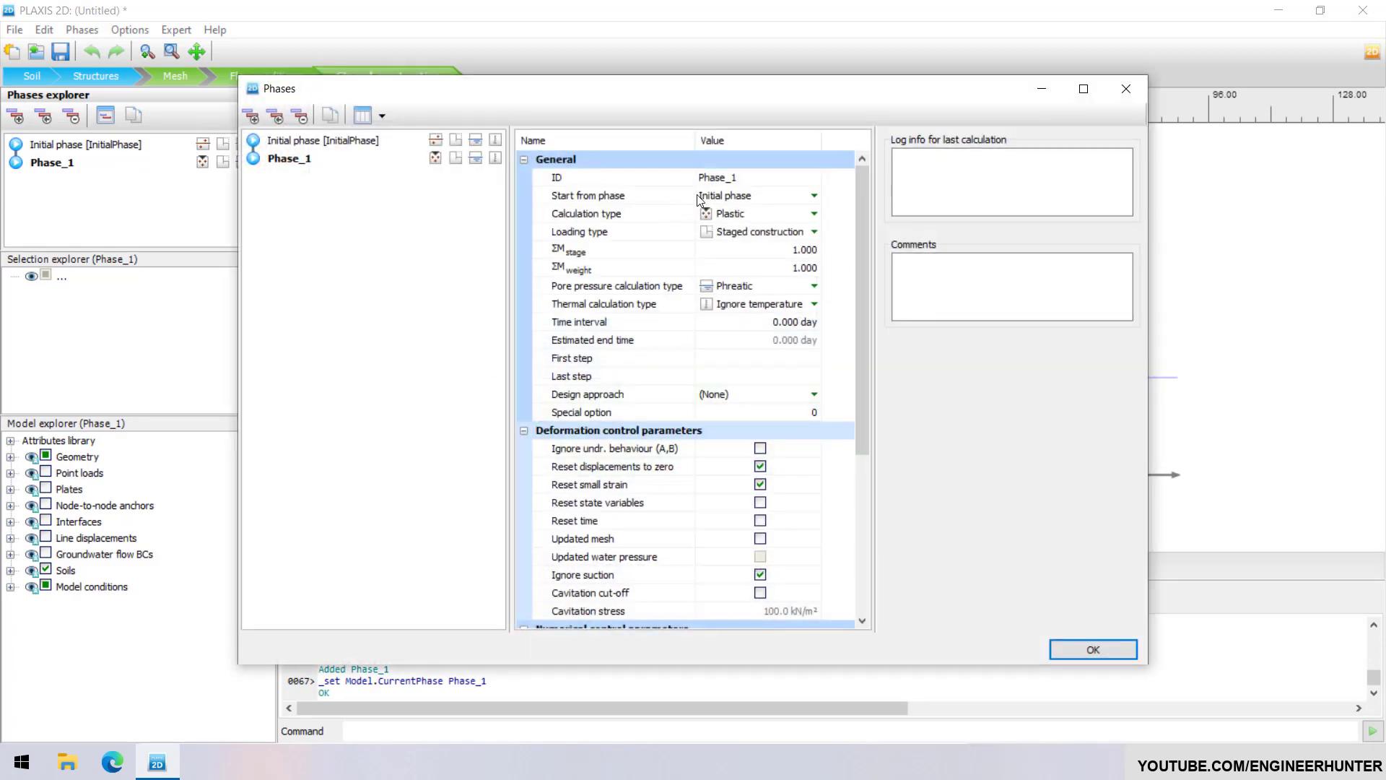
click(735, 177)
text(Building)
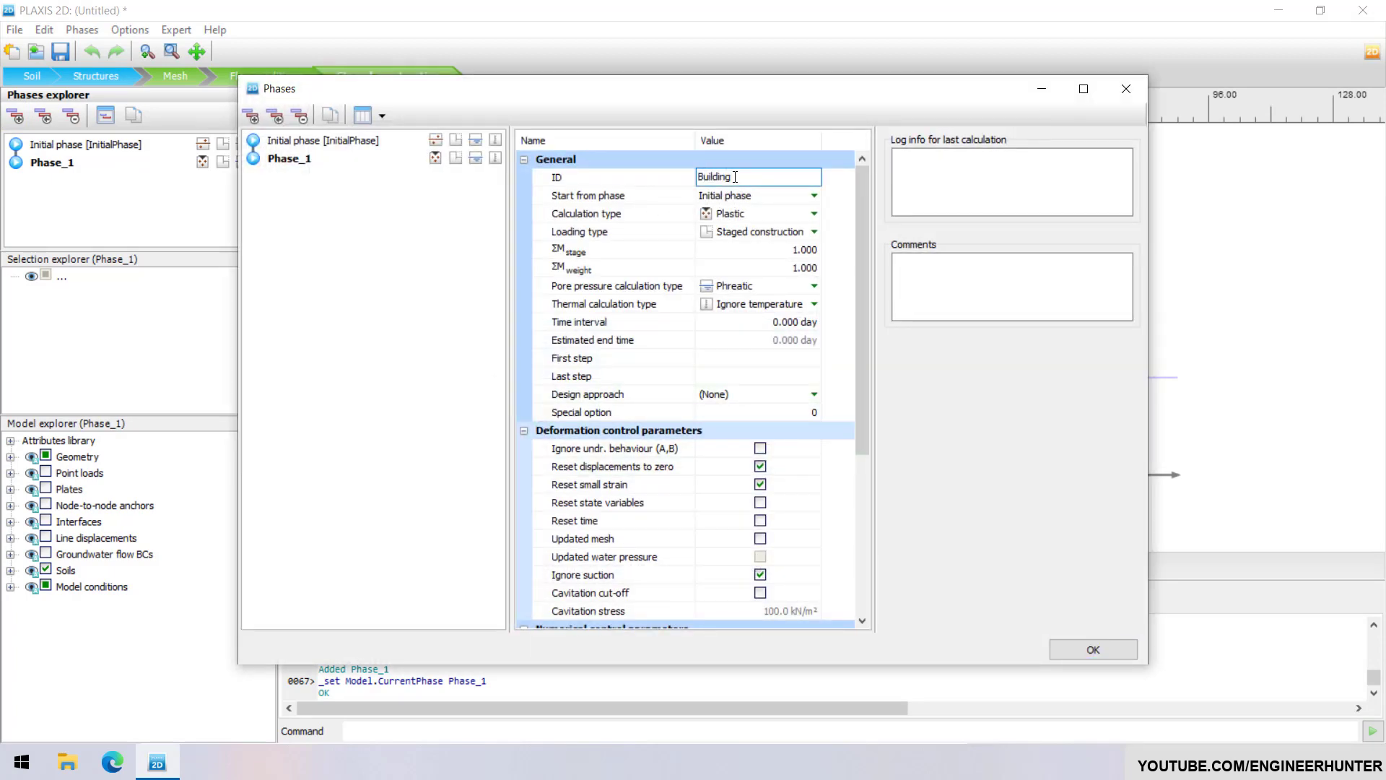
key(Return)
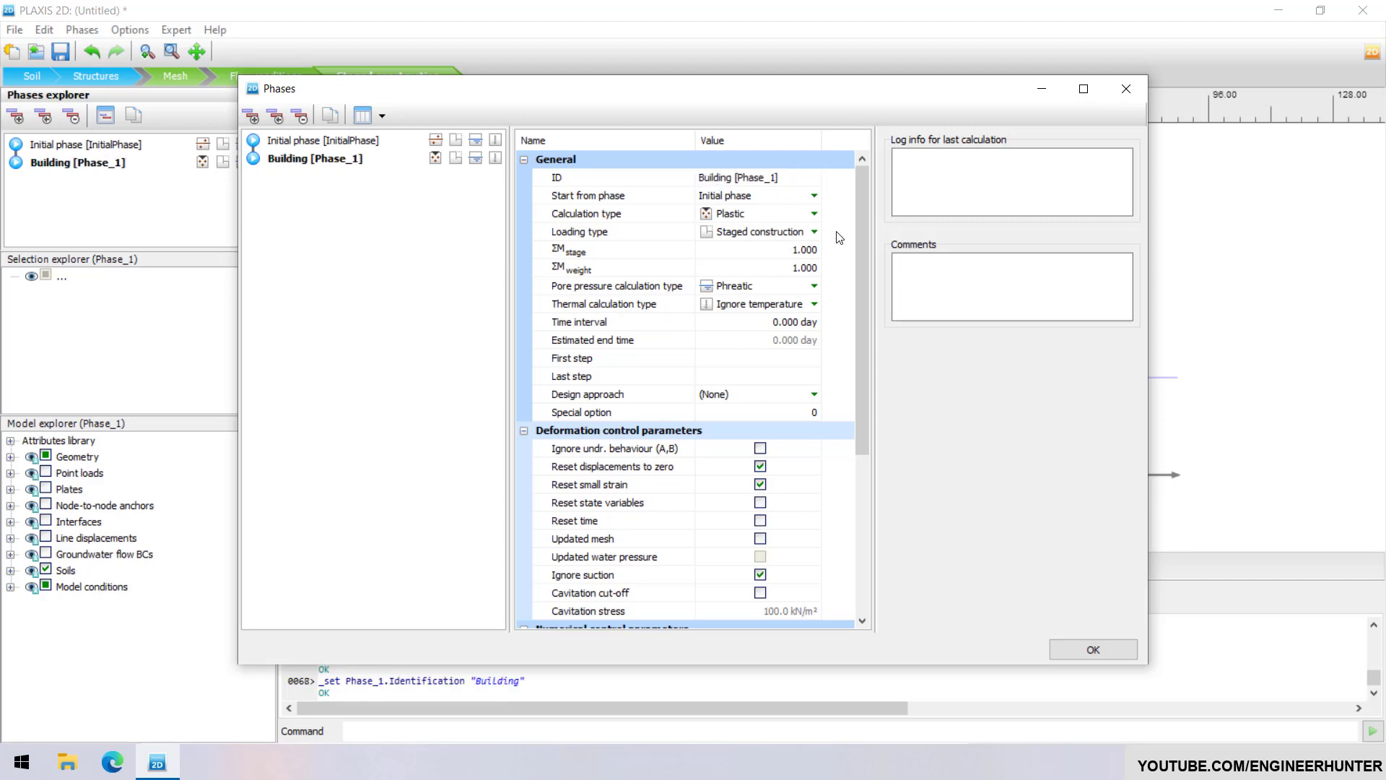
click(1089, 647)
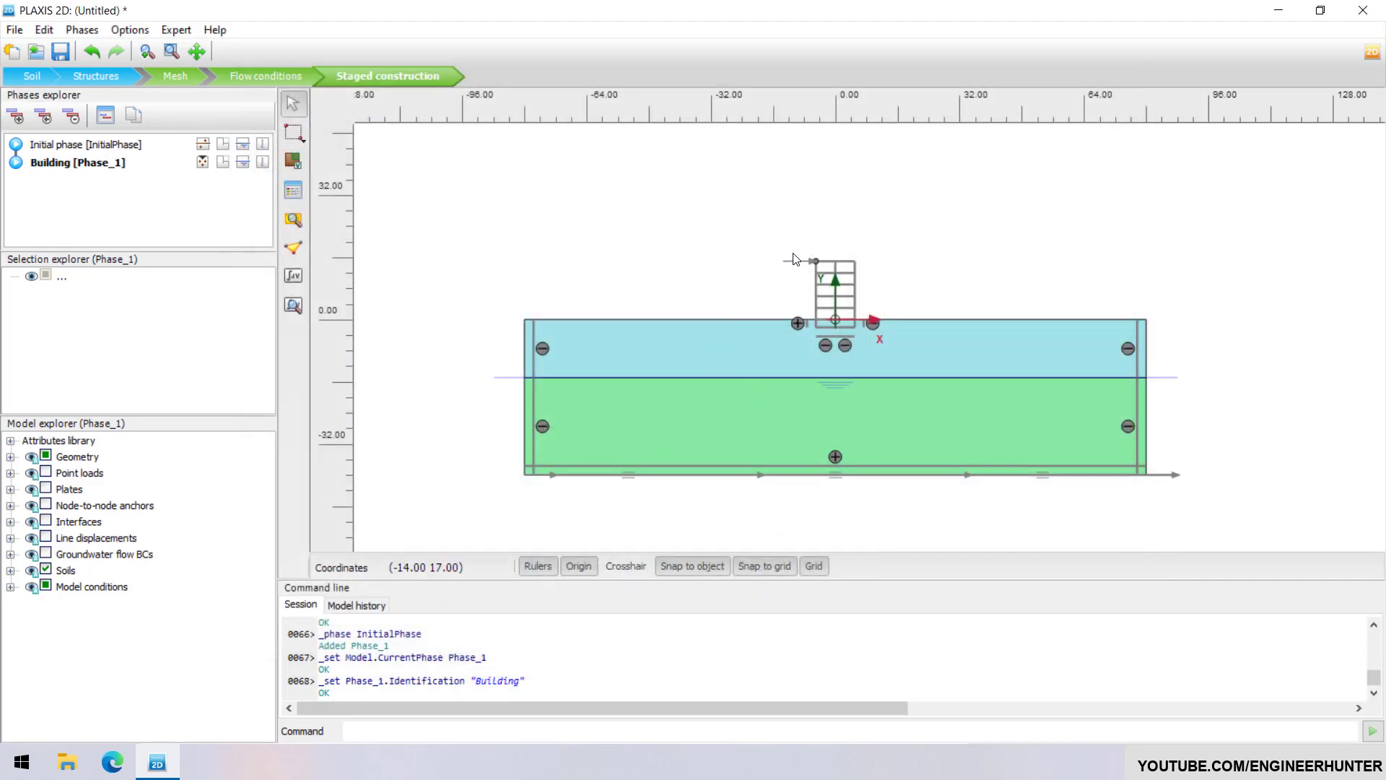
- Activate all plates of the building and basement, together with the basement interfaces, in the Building phase
scroll(888, 298, up, 3)
scroll(888, 300, up, 2)
click(293, 133)
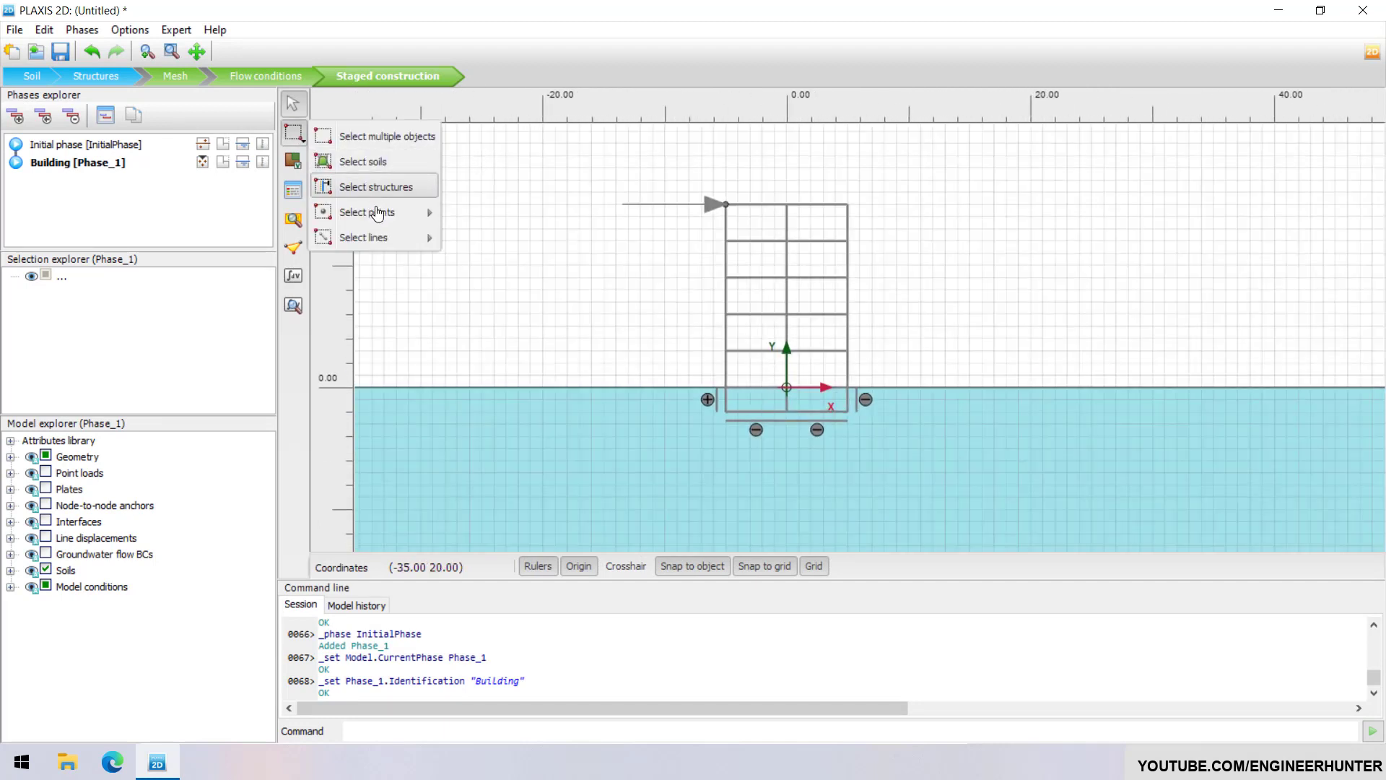
mouse_move(363, 238)
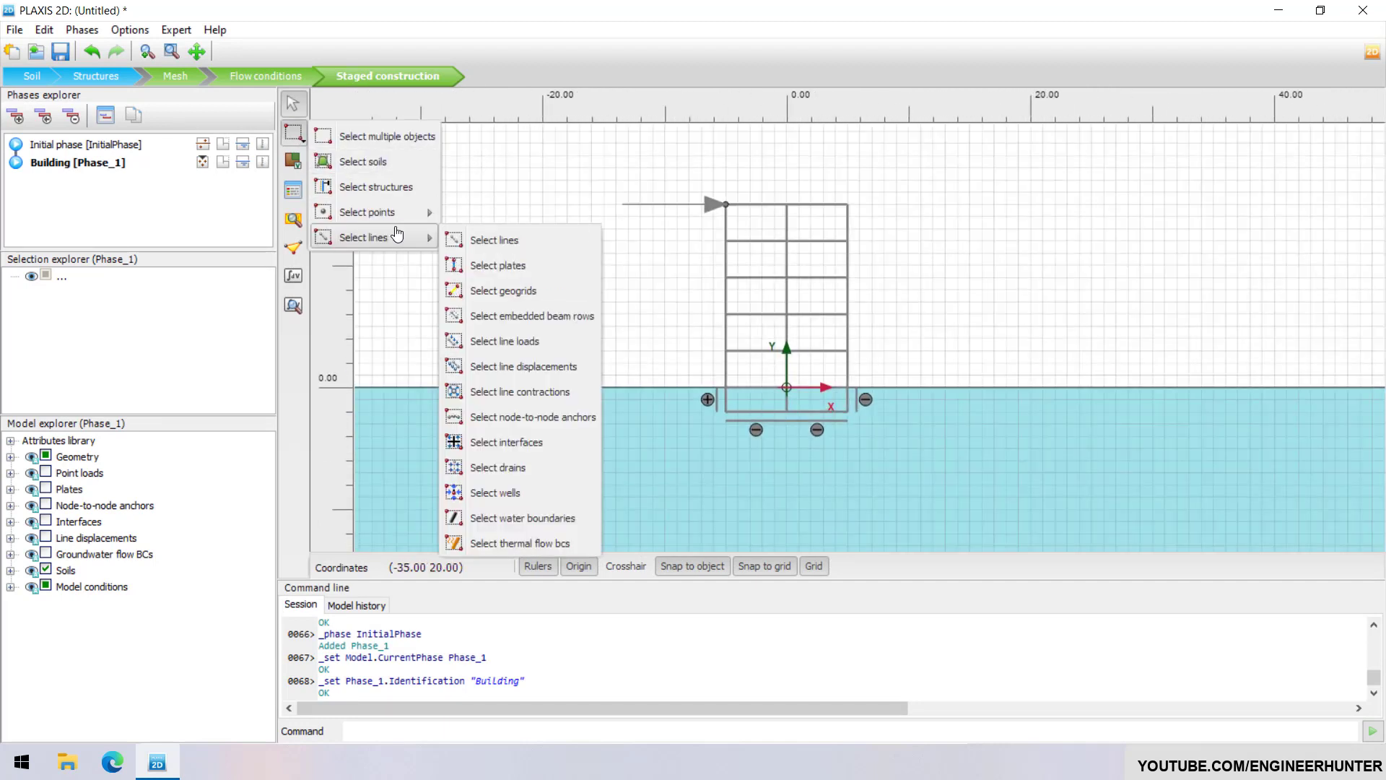
click(519, 268)
drag(720, 190, 862, 436)
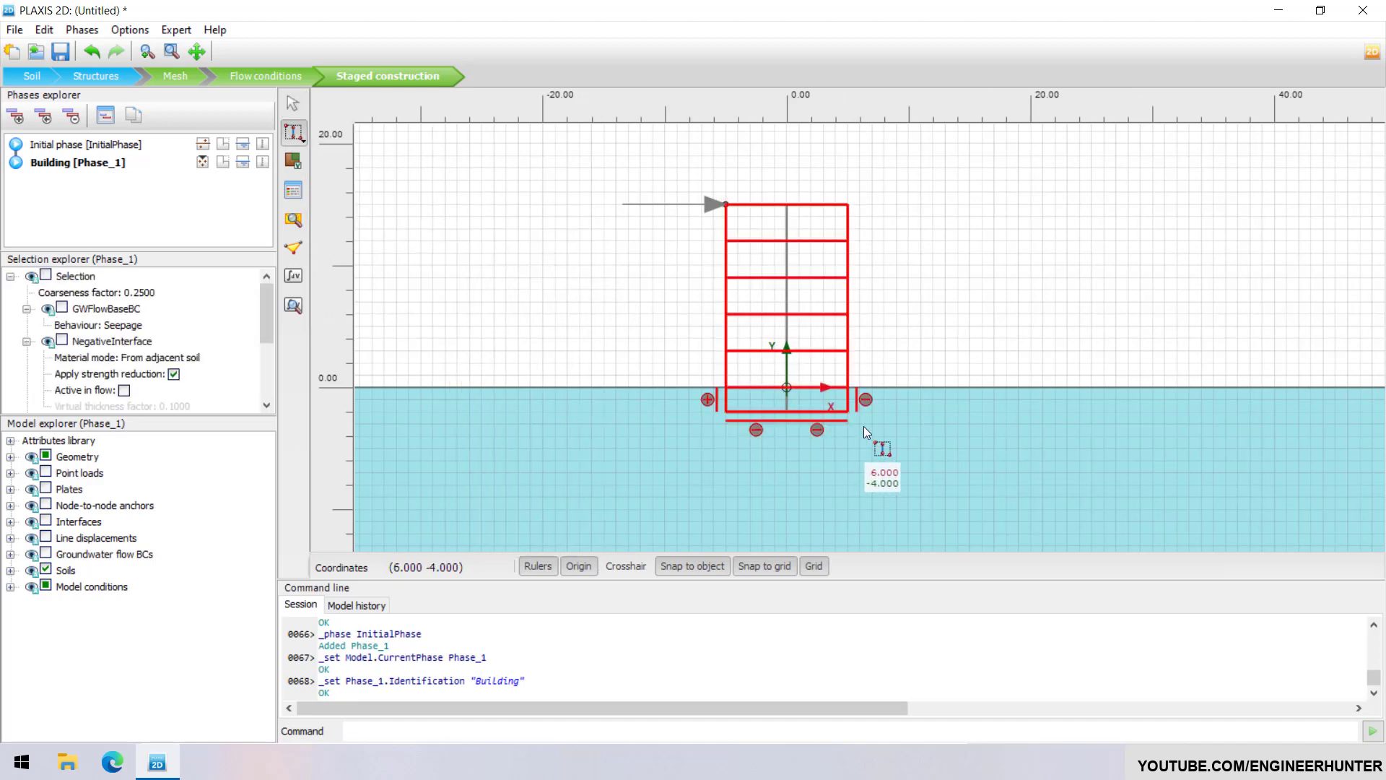
right_click(850, 310)
click(908, 299)
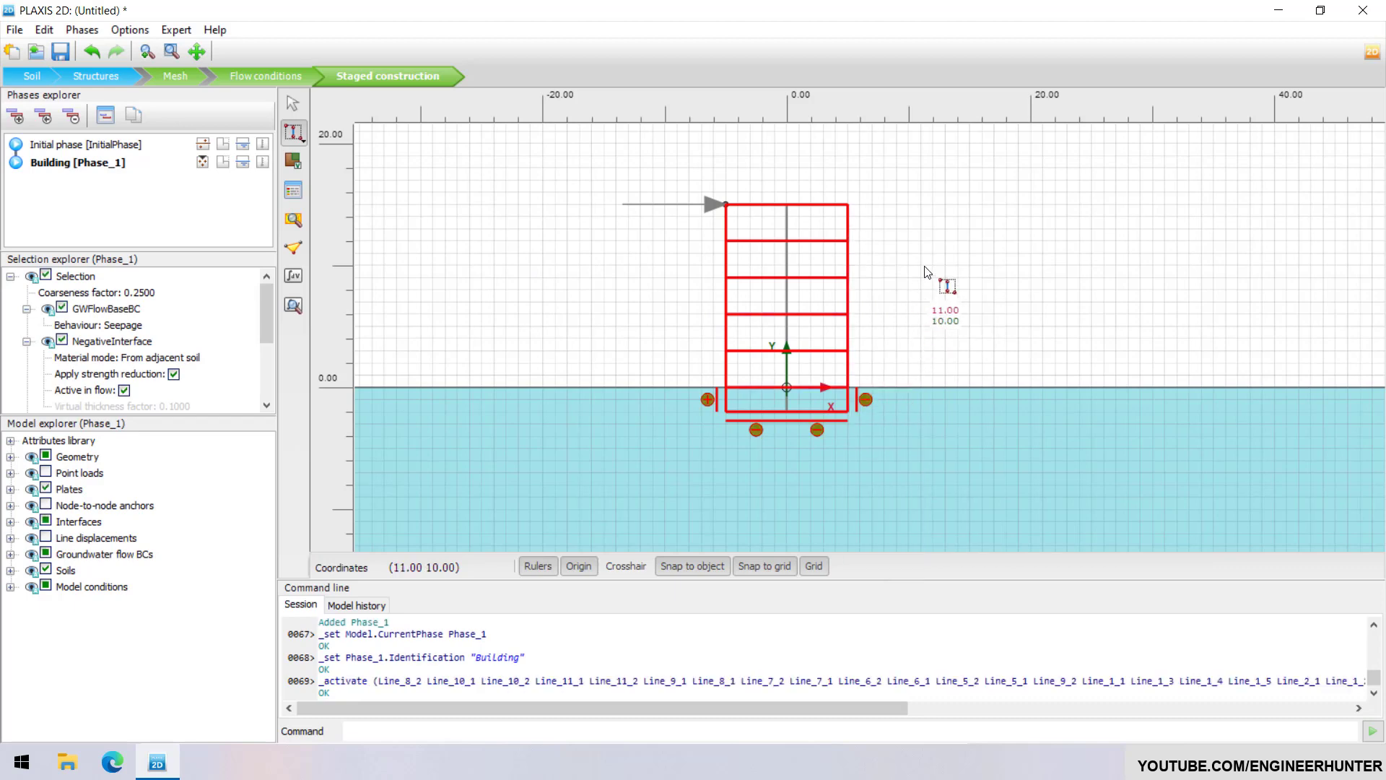
right_click(928, 270)
key(Escape)
key(Escape)
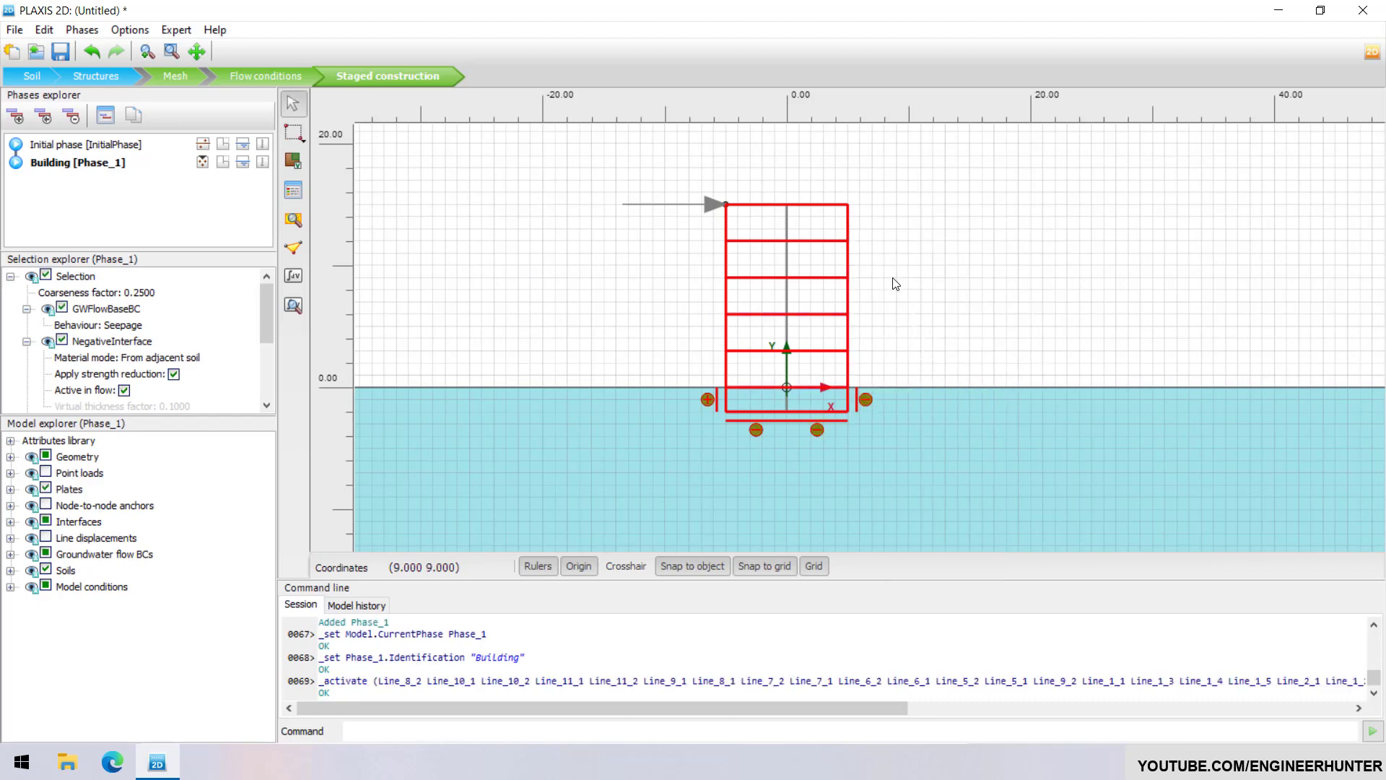
click(896, 284)
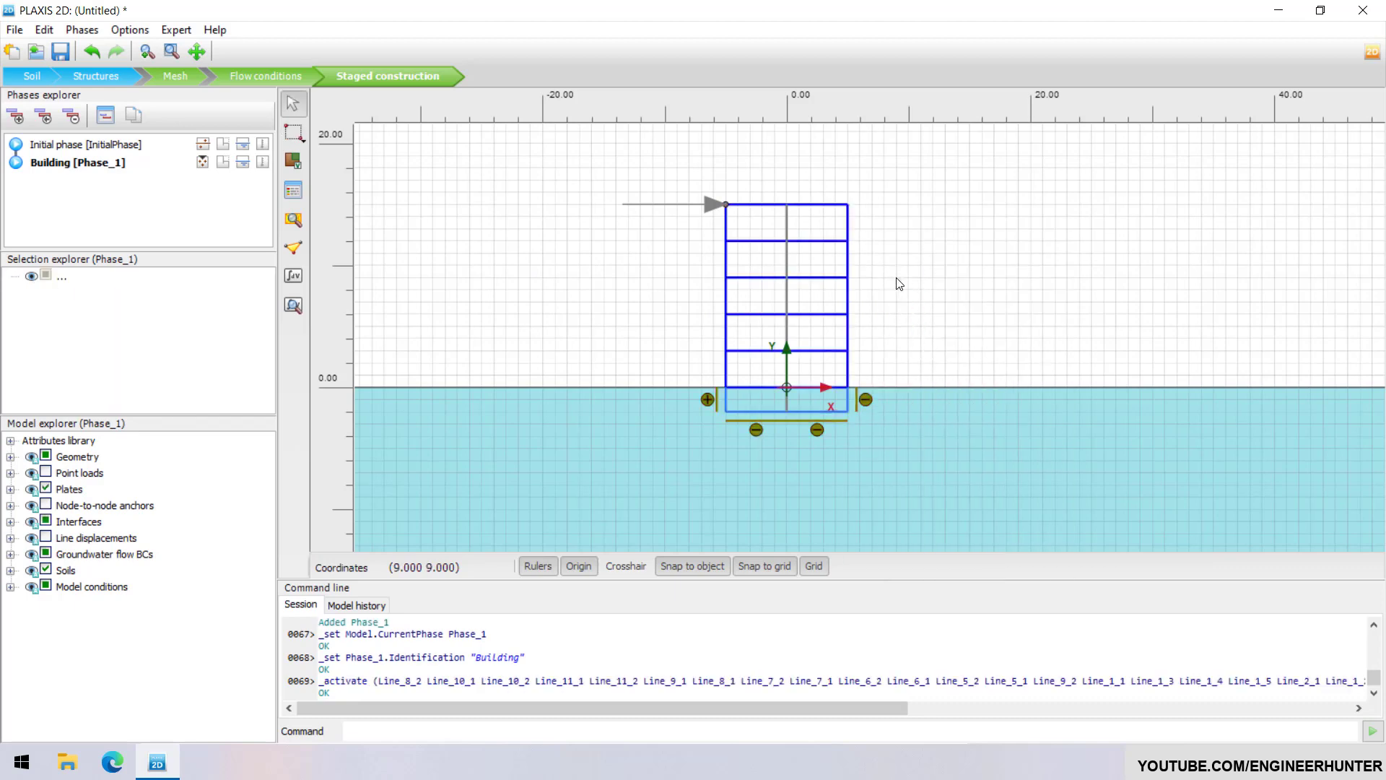
- Activate the node-to-node anchors of the central column and deactivate the clay inside the basement in the Building phase
click(821, 401)
right_click(821, 401)
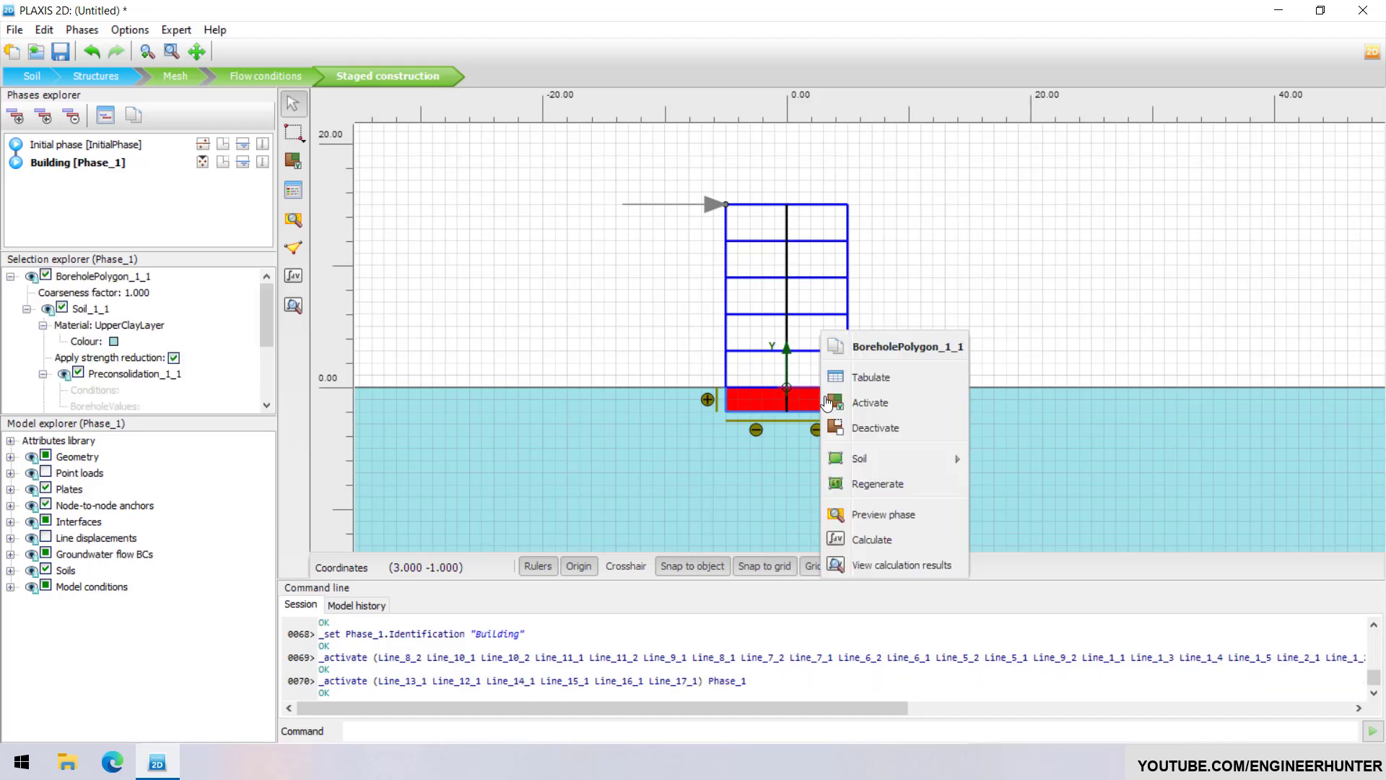
click(875, 428)
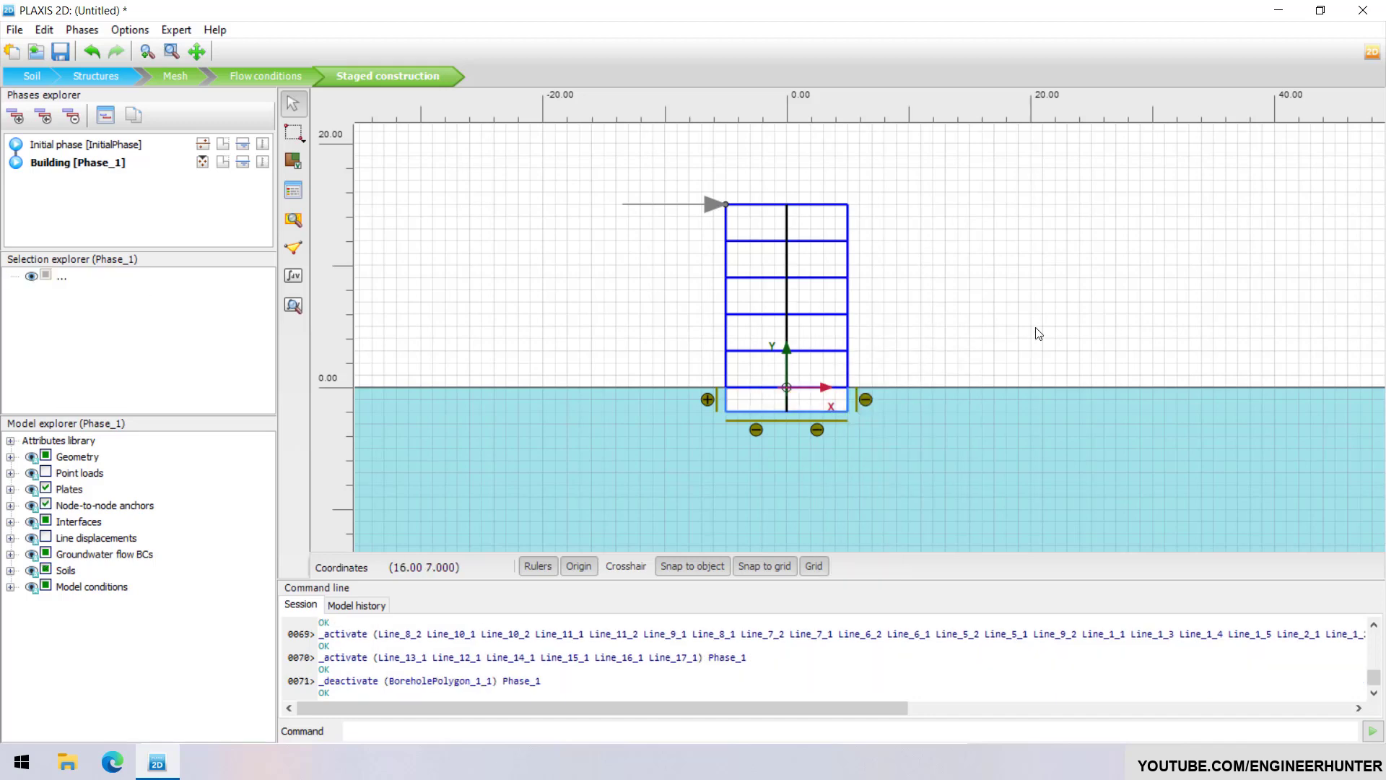
scroll(958, 292, down, 3)
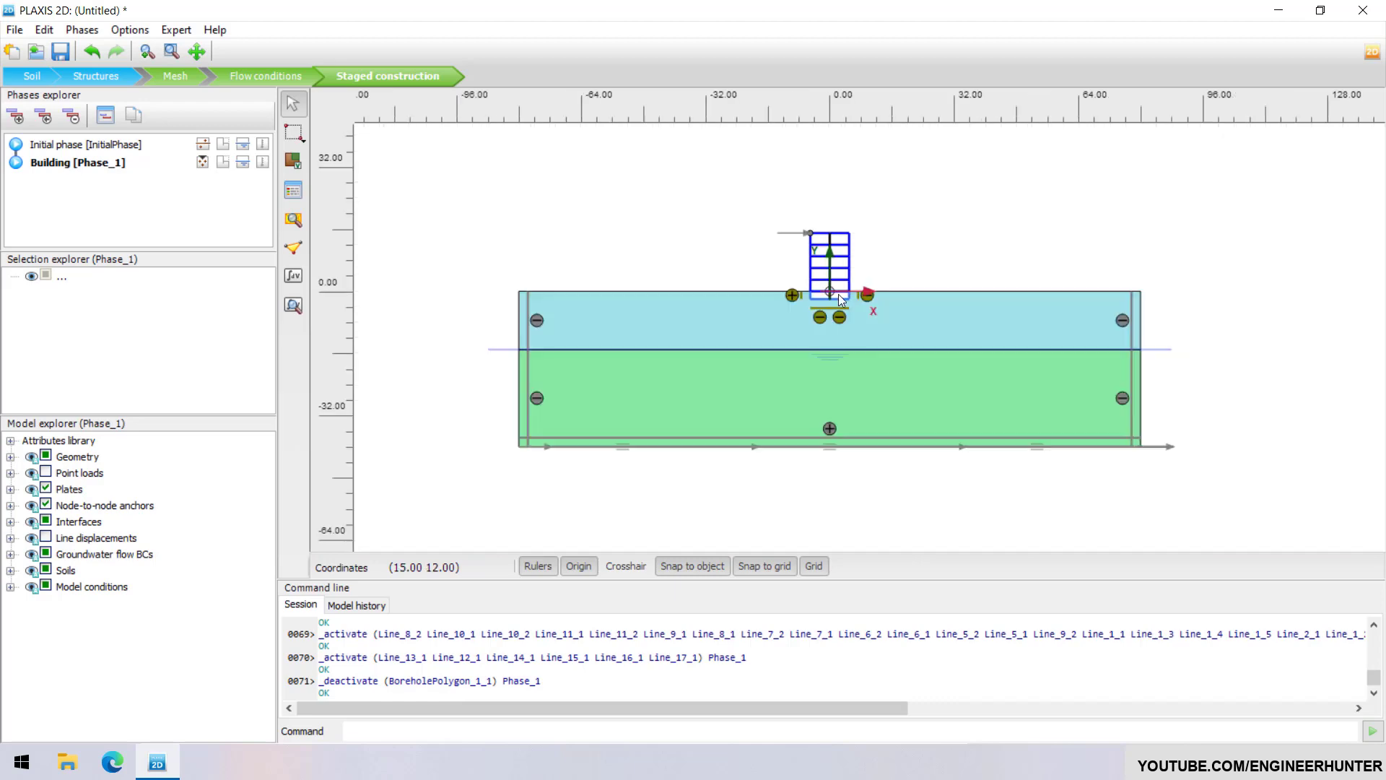
- Add a phase named Excitation starting from Building, with displacements reset to zero
click(15, 117)
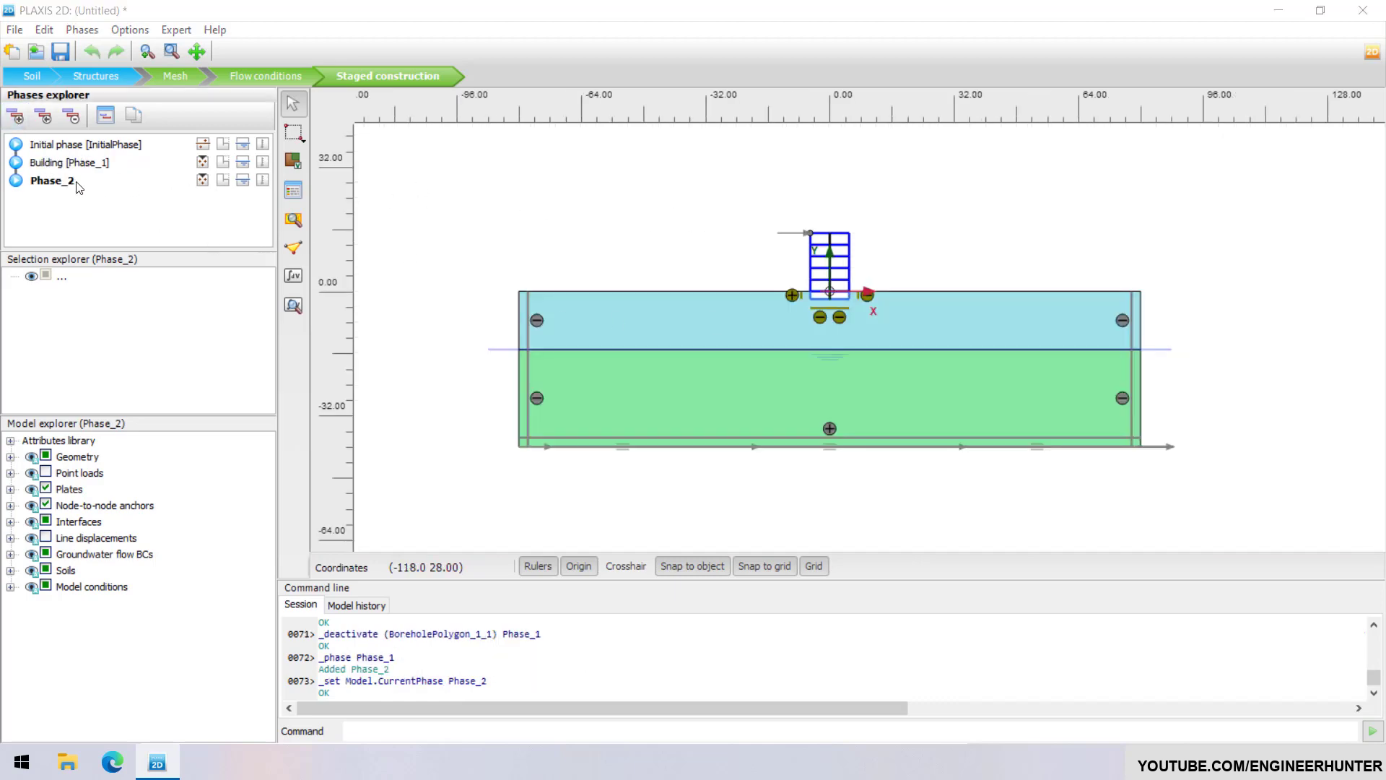
double_click(50, 181)
click(745, 178)
text(Excitation)
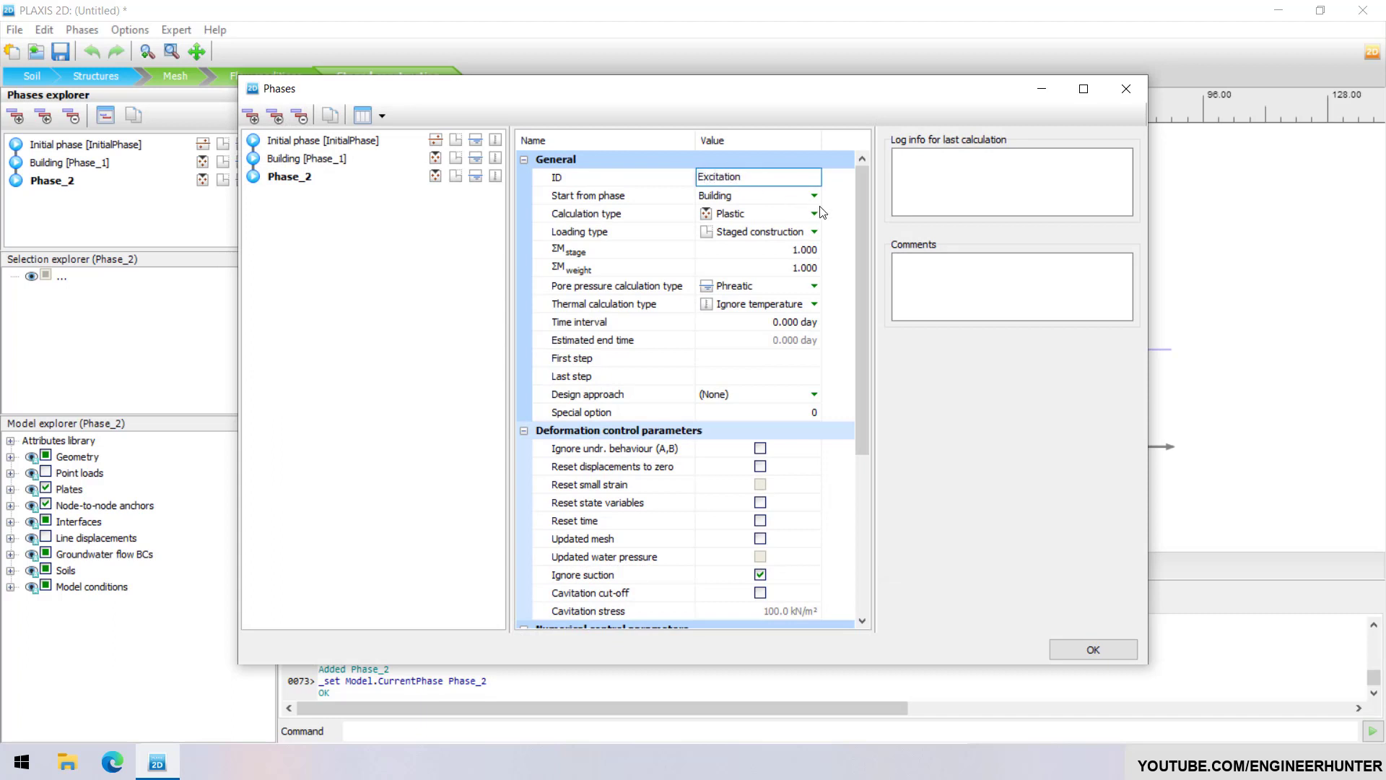
key(Return)
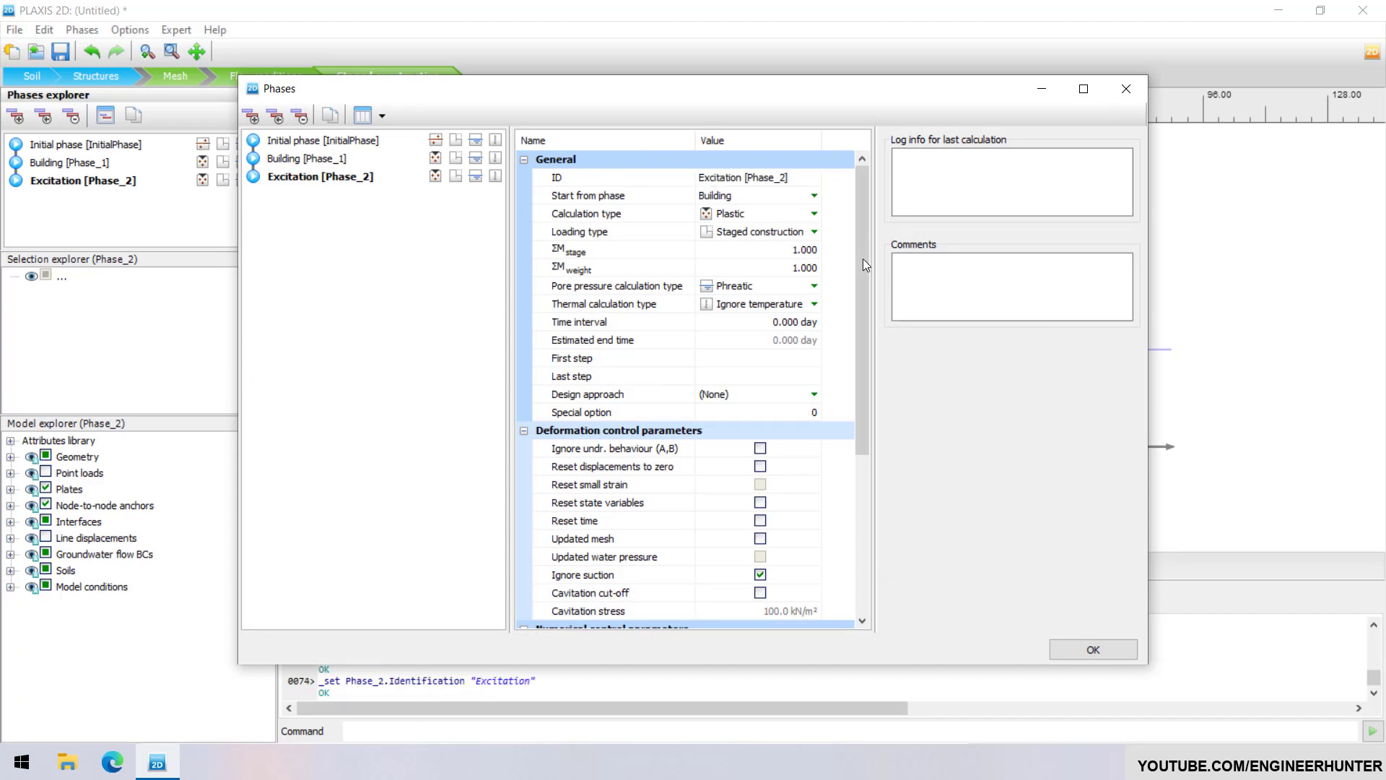
click(759, 467)
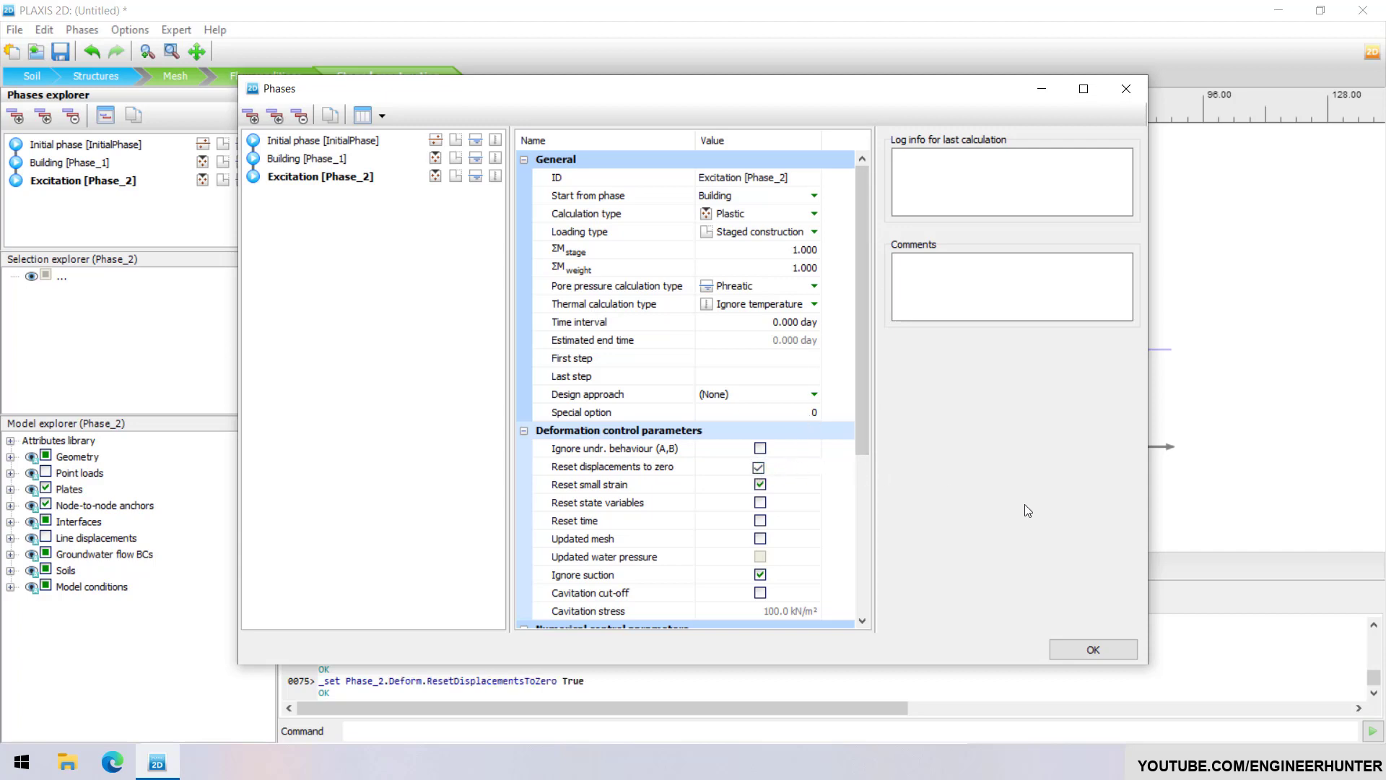
click(1093, 650)
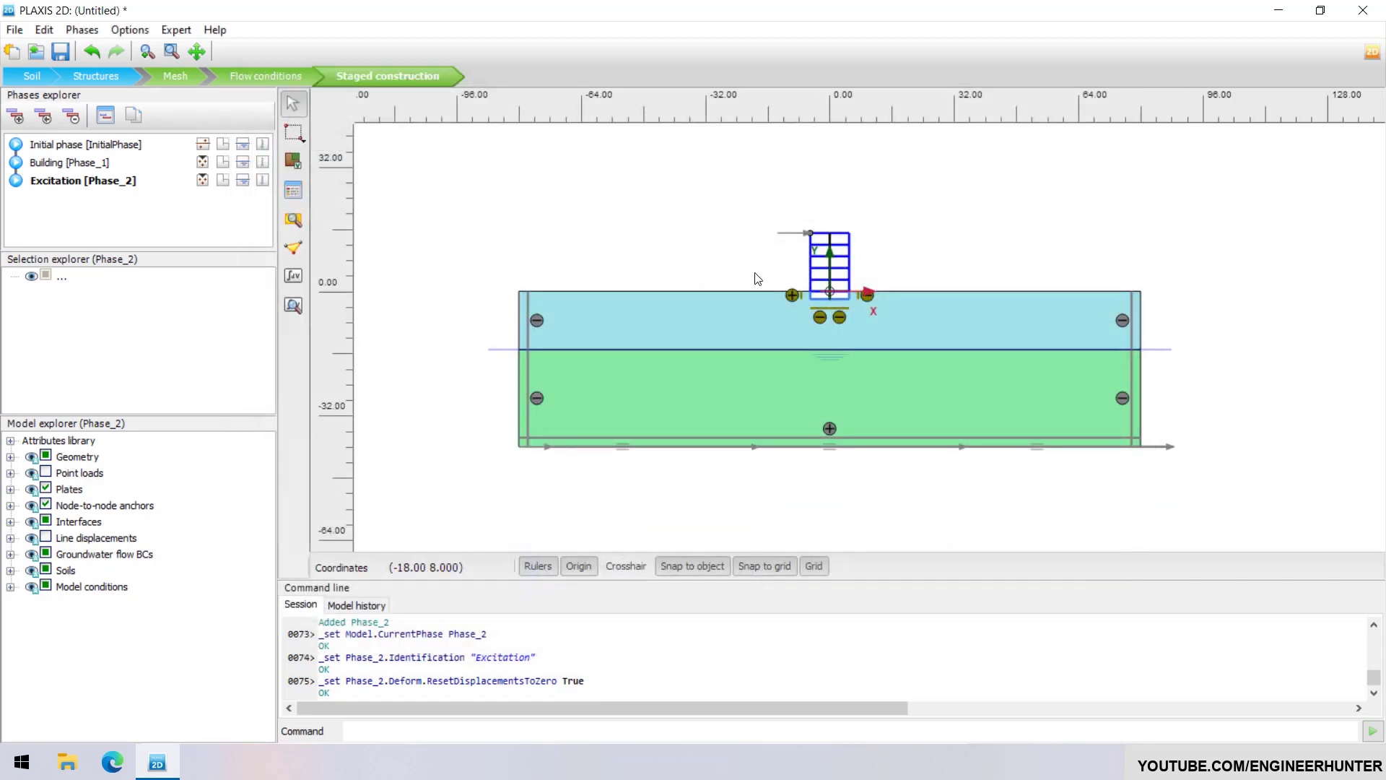
- Activate the horizontal point load at the building's top-left corner in the Excitation phase and inspect its load components
click(789, 235)
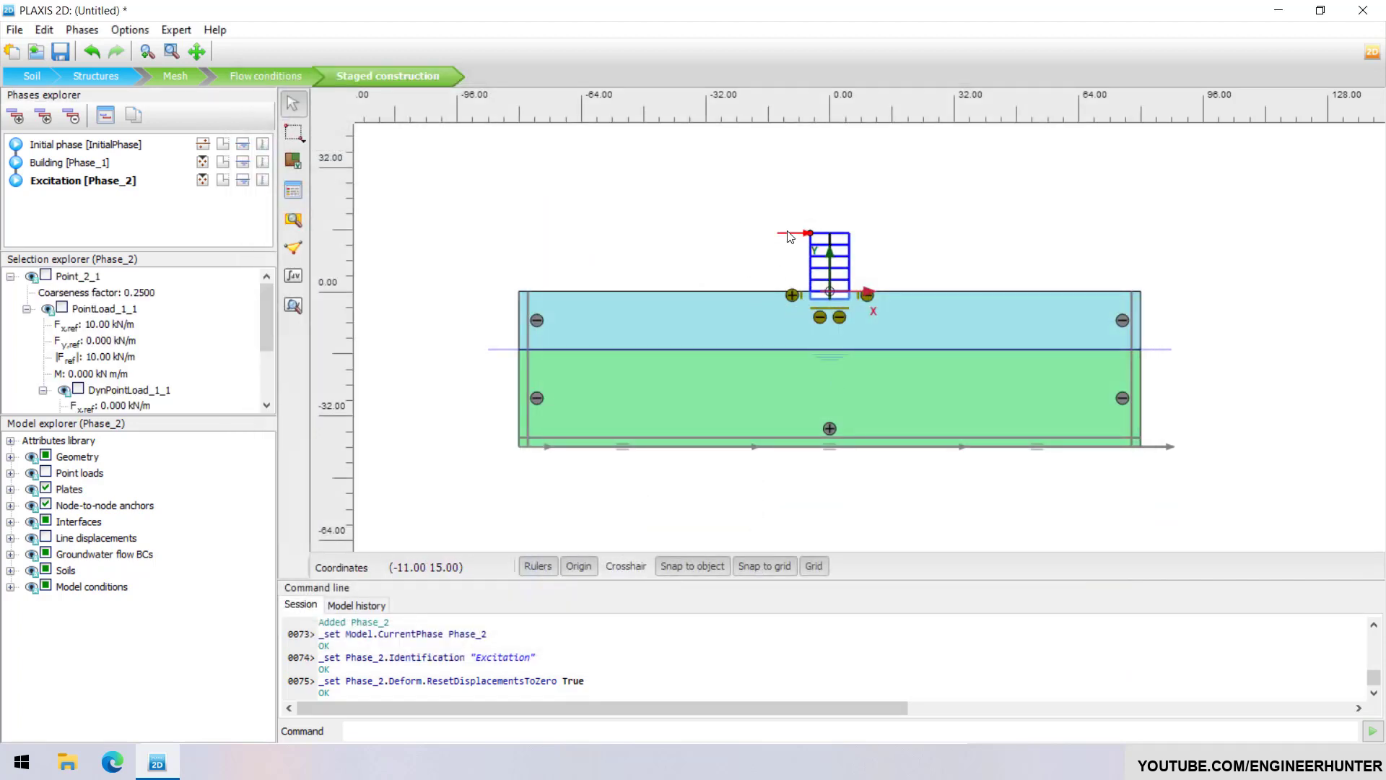
right_click(789, 236)
click(827, 303)
click(803, 232)
drag(201, 415, 199, 538)
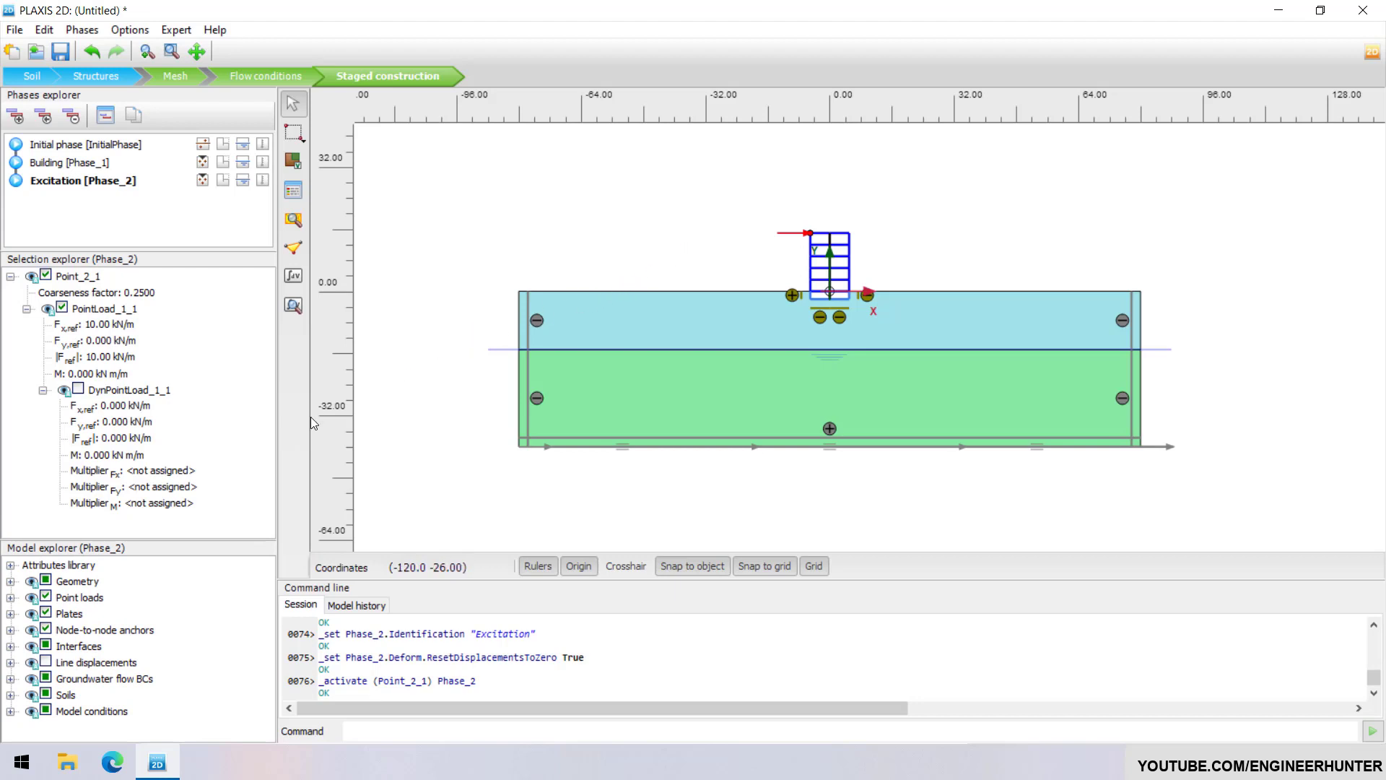
click(704, 191)
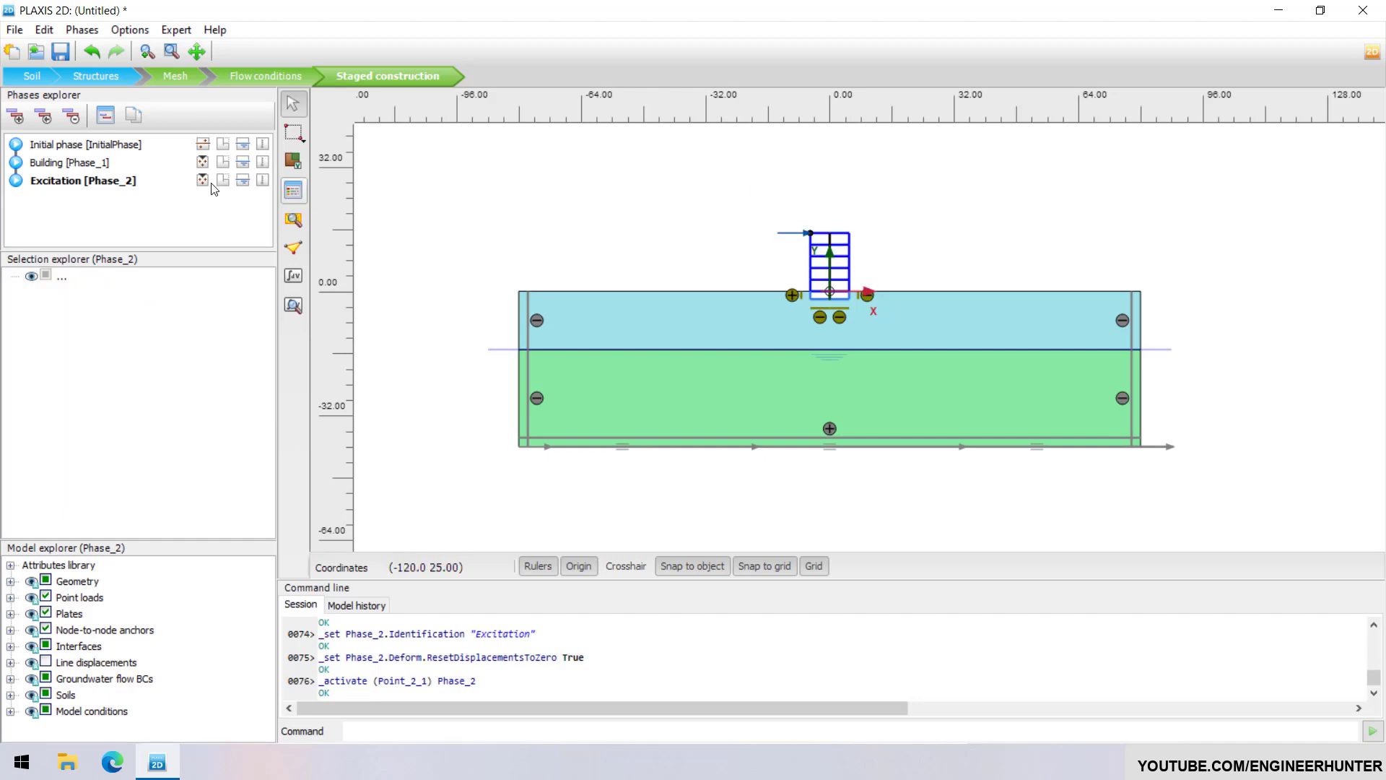
- Add a phase named Free vibration that starts from Excitation
click(15, 115)
double_click(95, 201)
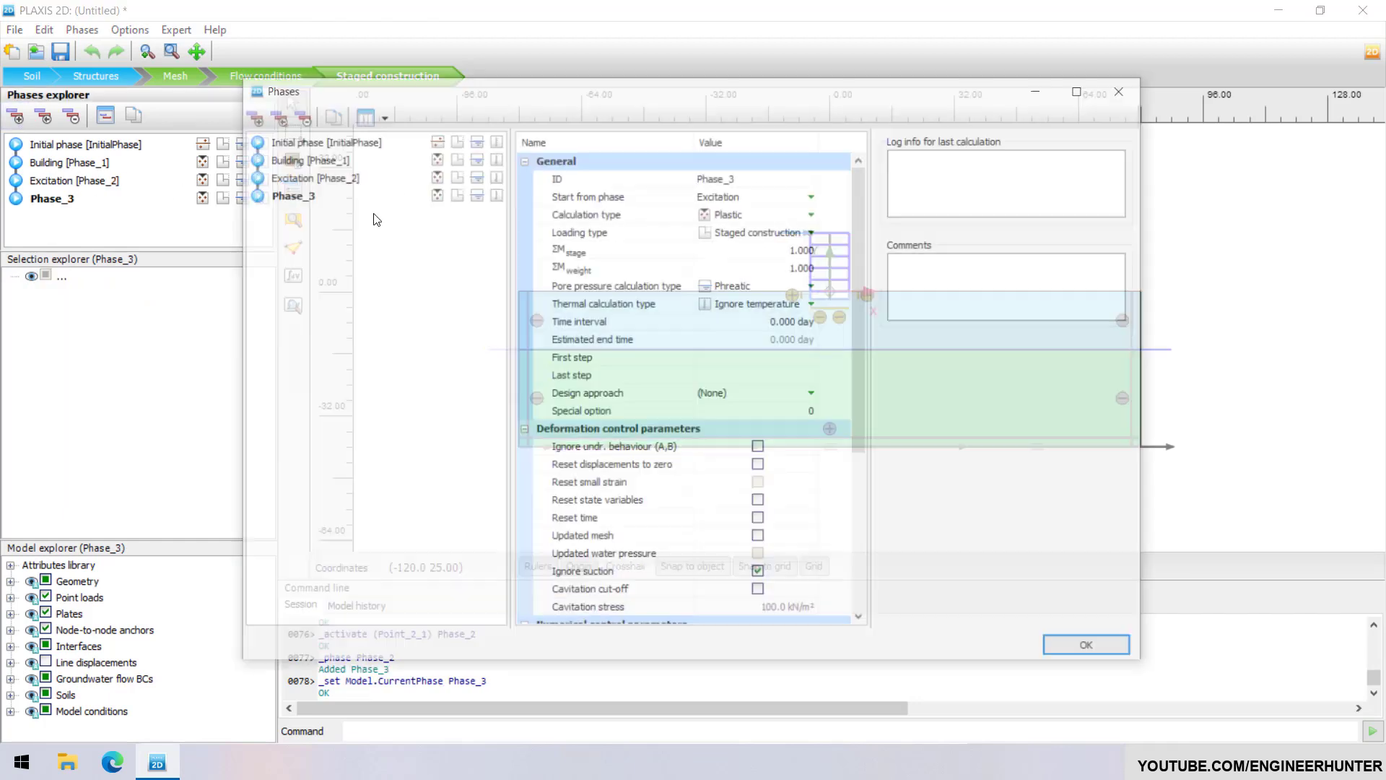
click(731, 179)
text(Free vibration)
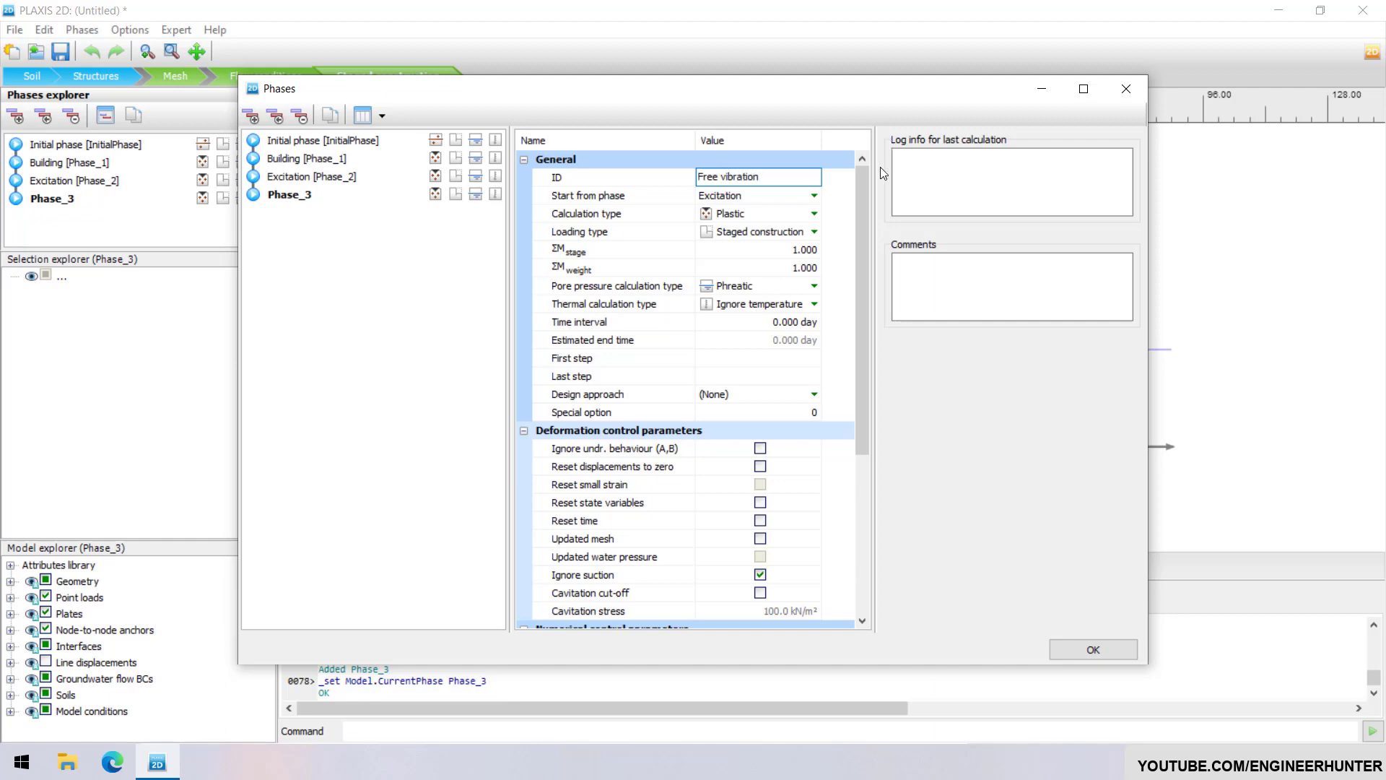
key(Return)
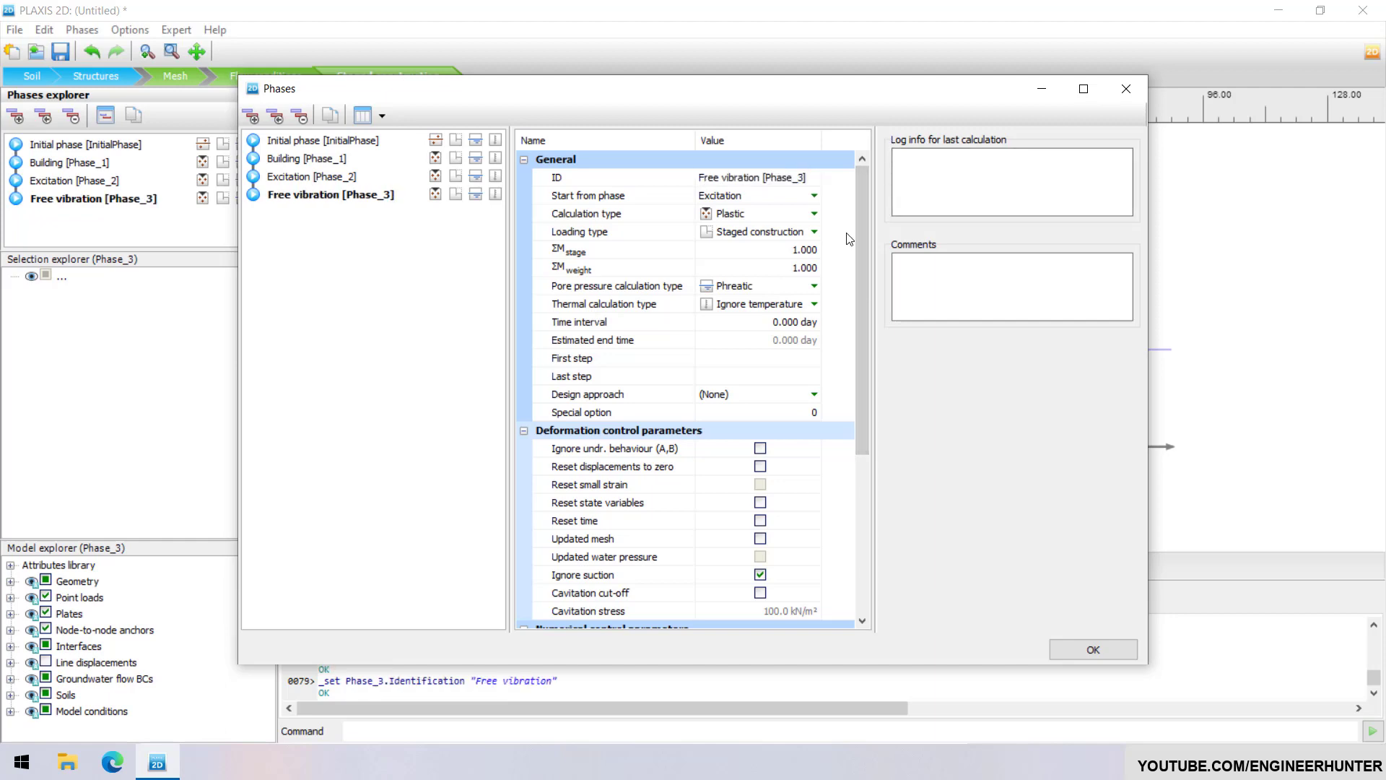
- Set the Free vibration phase to Dynamic calculation with a dynamic time interval of 5 s
click(773, 217)
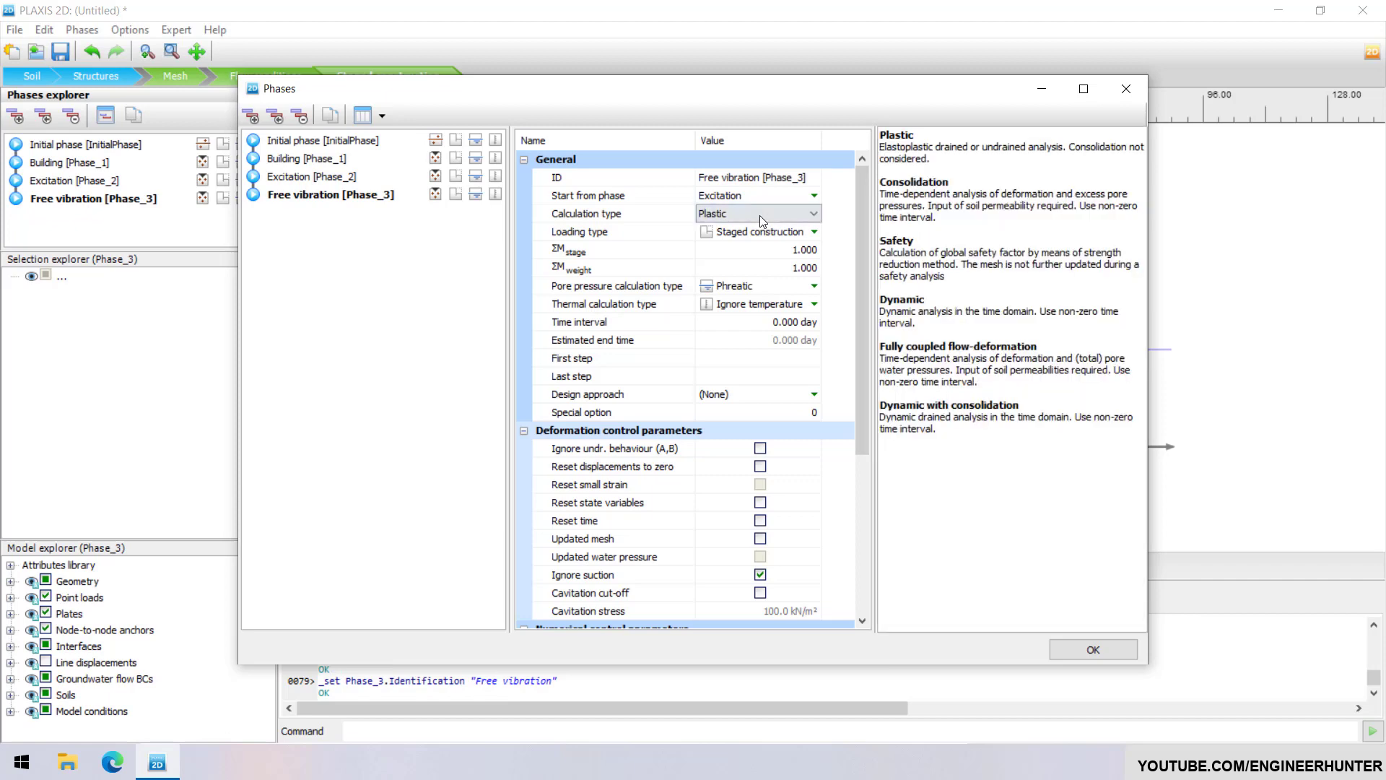
click(773, 217)
click(762, 263)
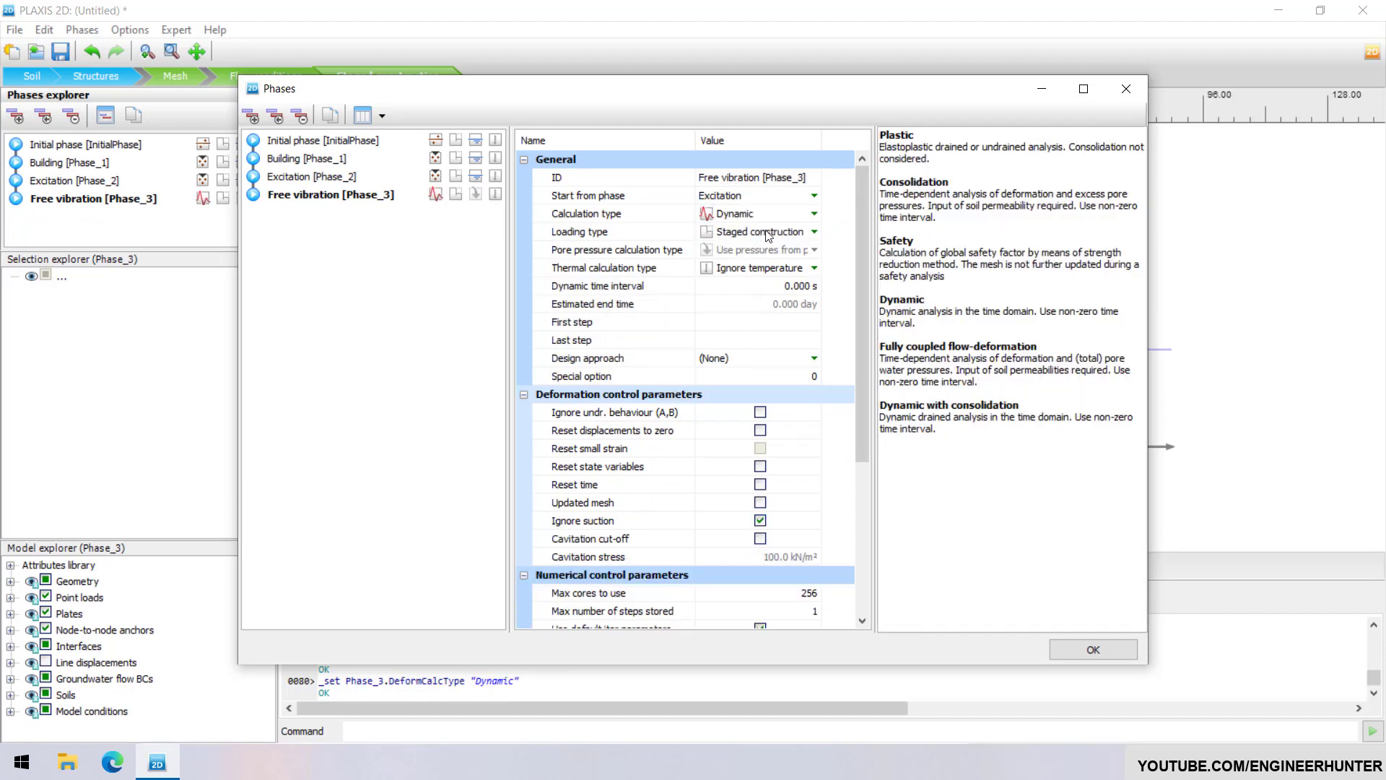
click(796, 285)
text(5)
key(Return)
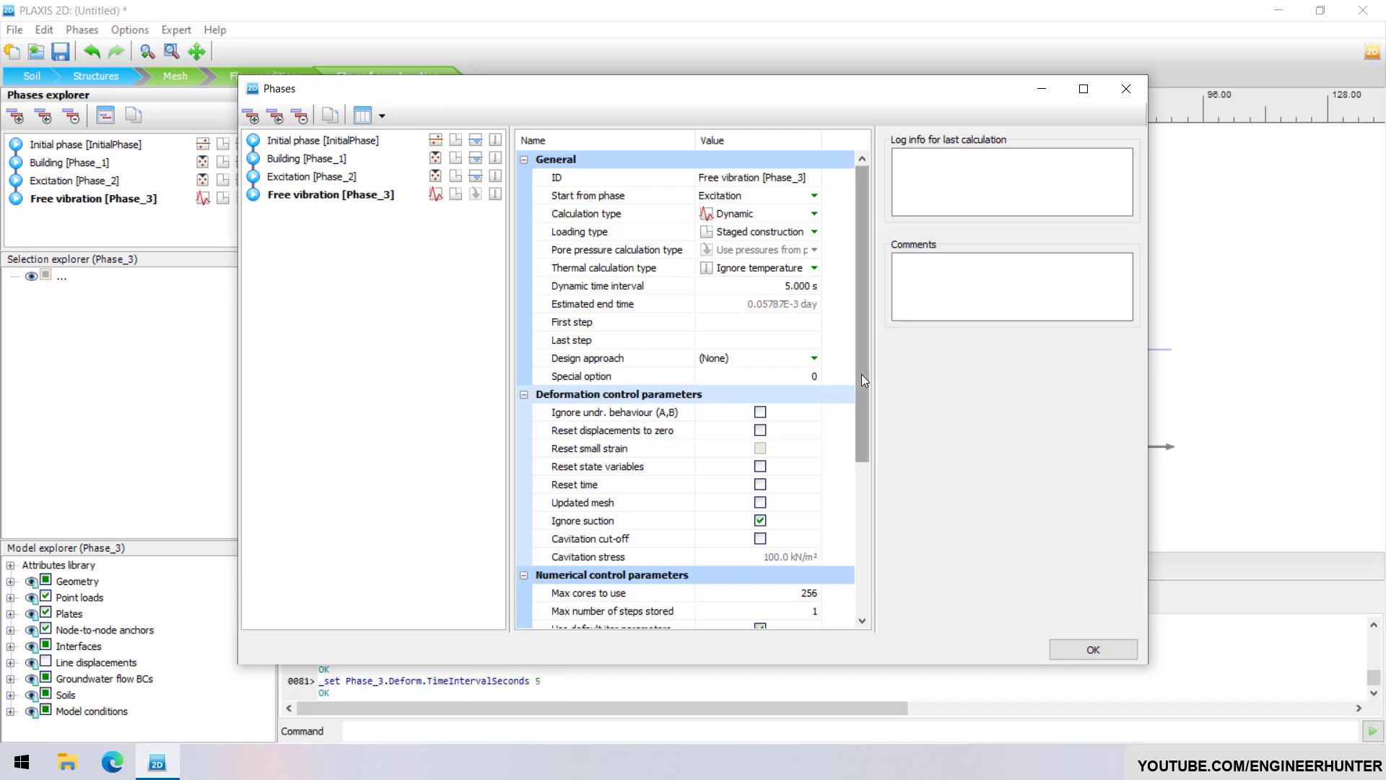
click(1092, 650)
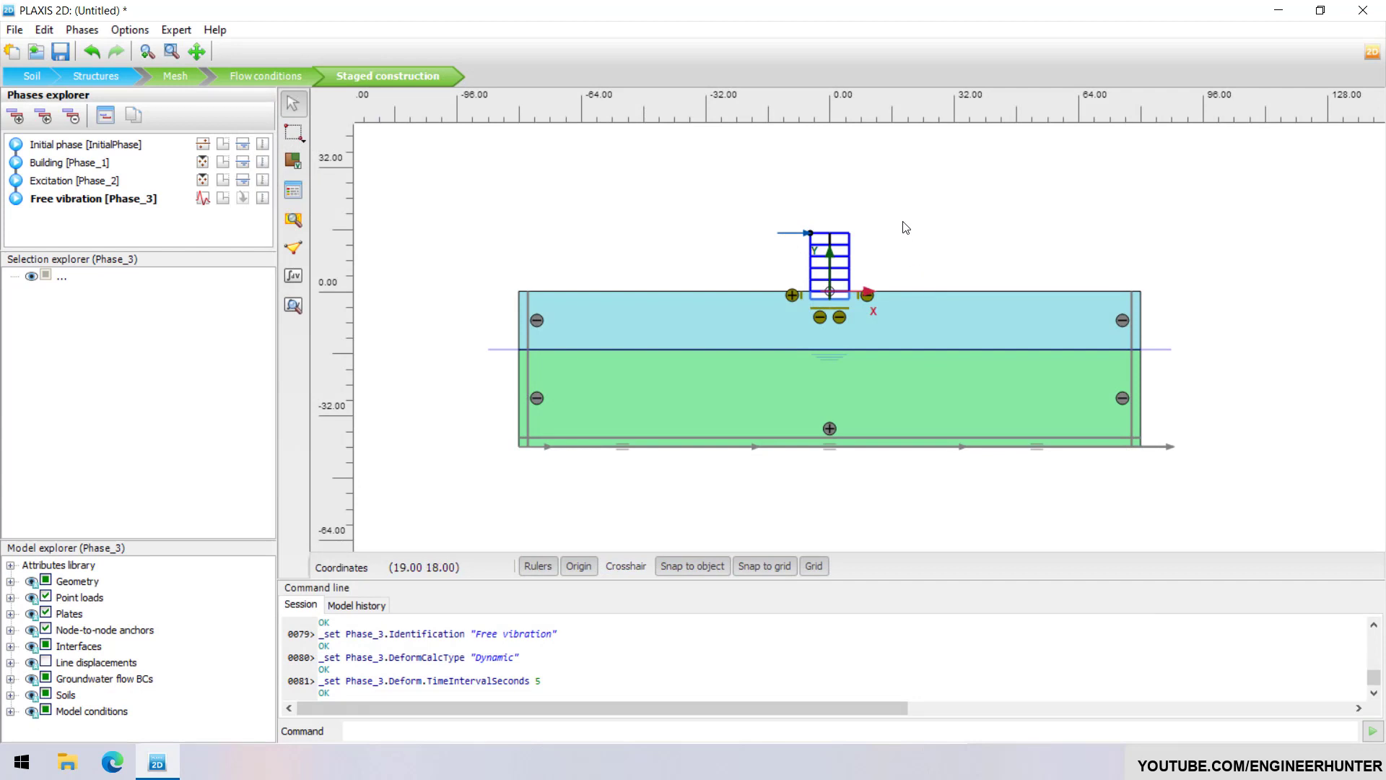
- Deactivate the horizontal point load at the building's top-left corner in the Free vibration phase
scroll(829, 246, up, 2)
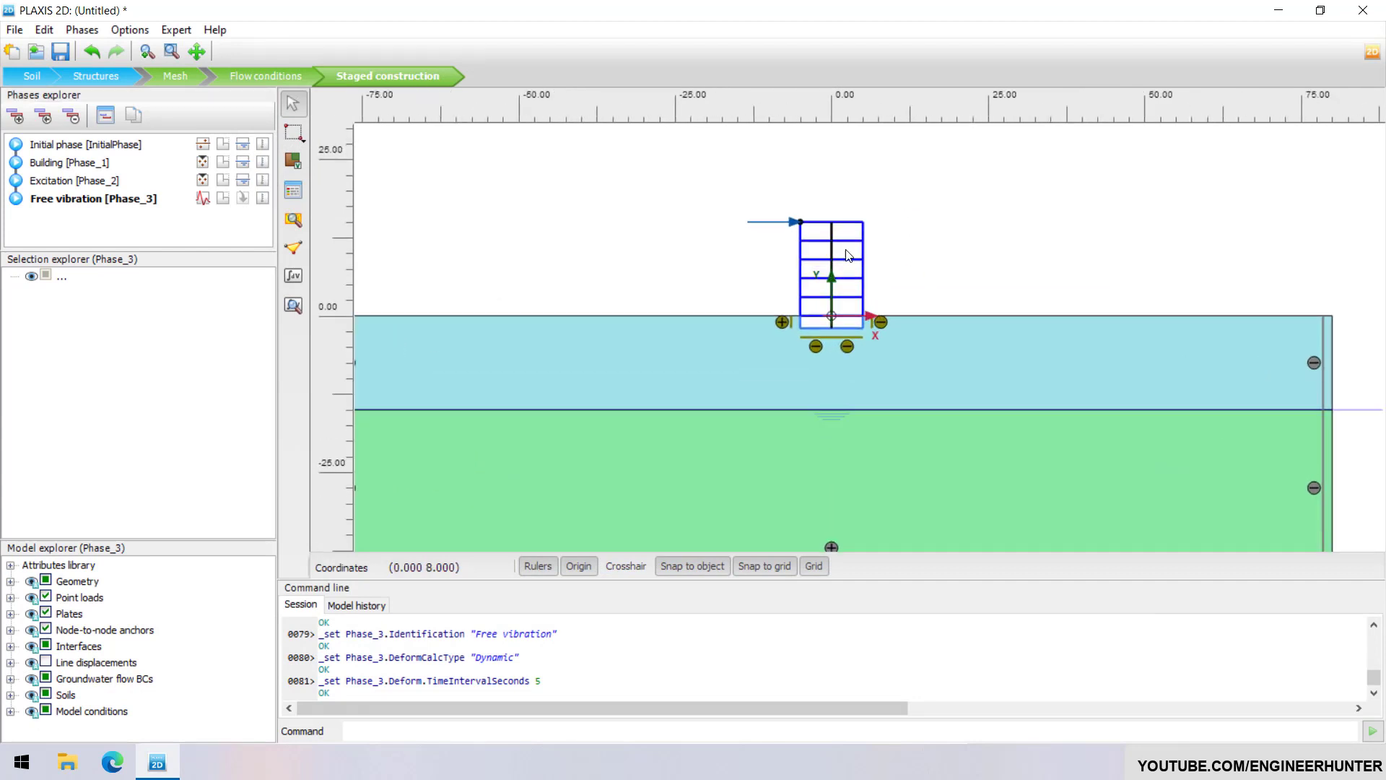
scroll(816, 246, up, 1)
click(765, 219)
right_click(764, 219)
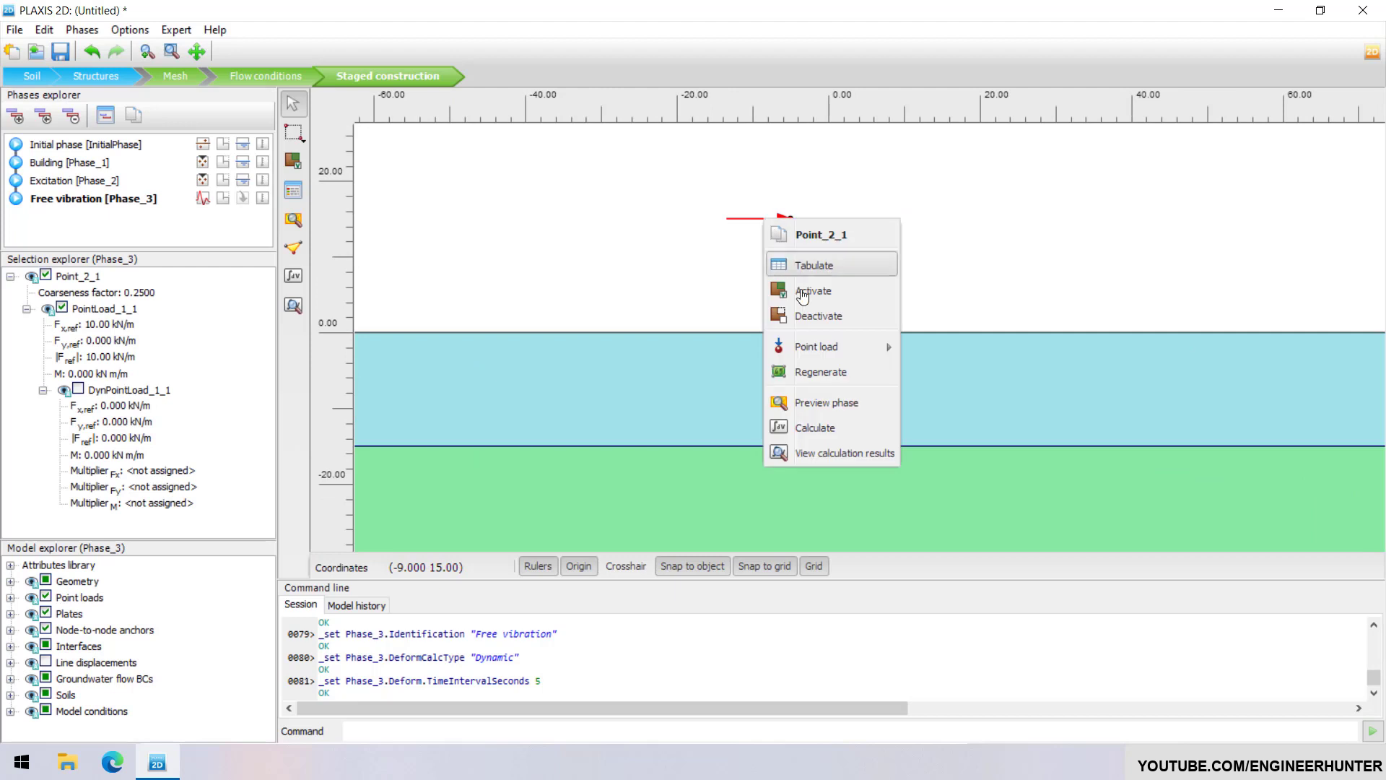
click(808, 317)
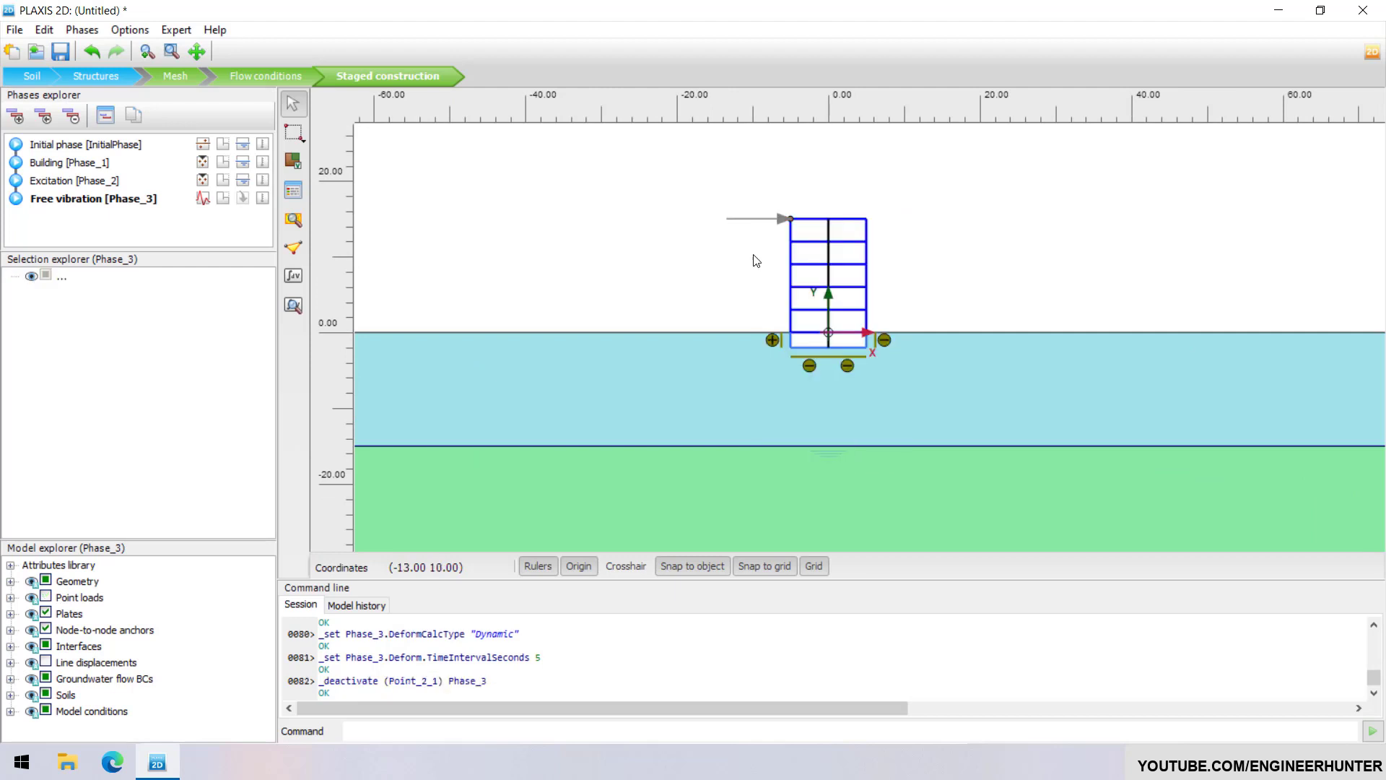
scroll(744, 206, down, 2)
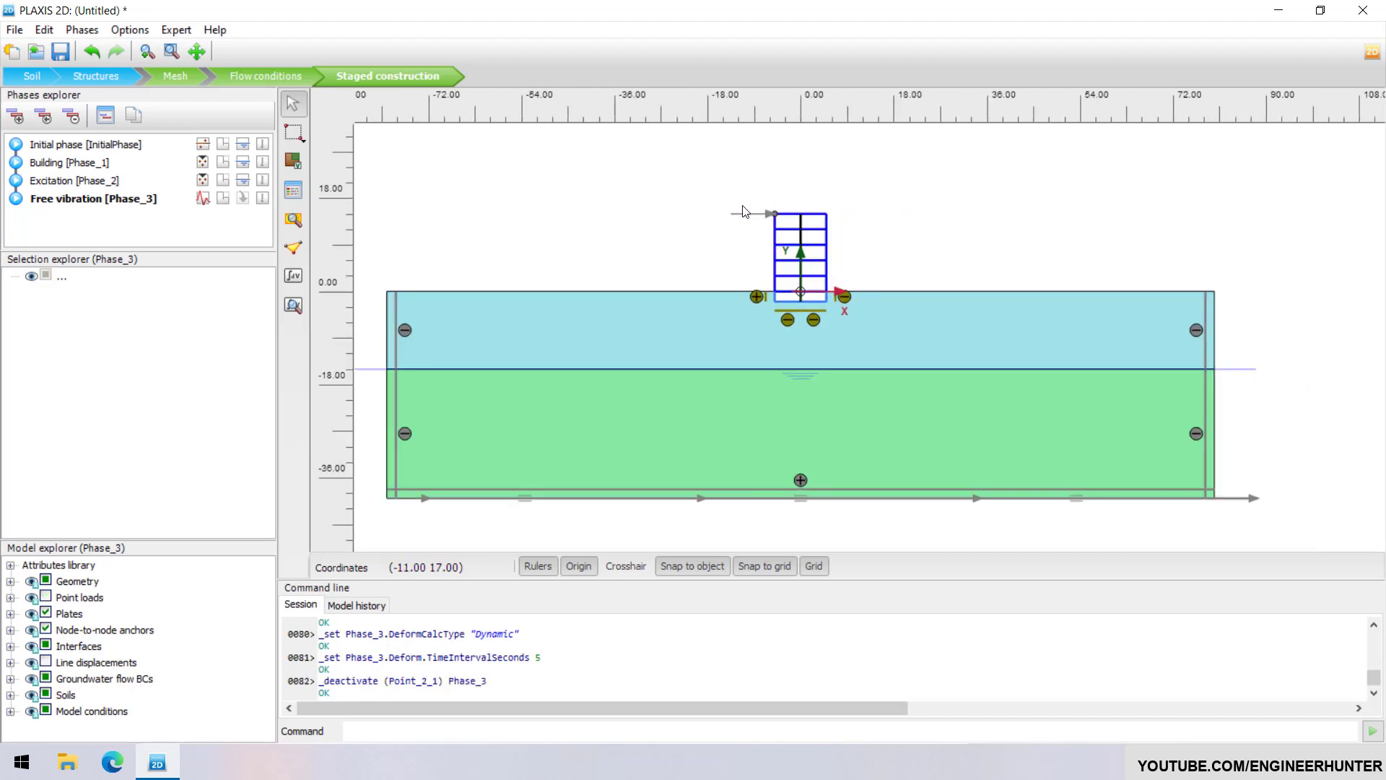
drag(739, 193, 778, 169)
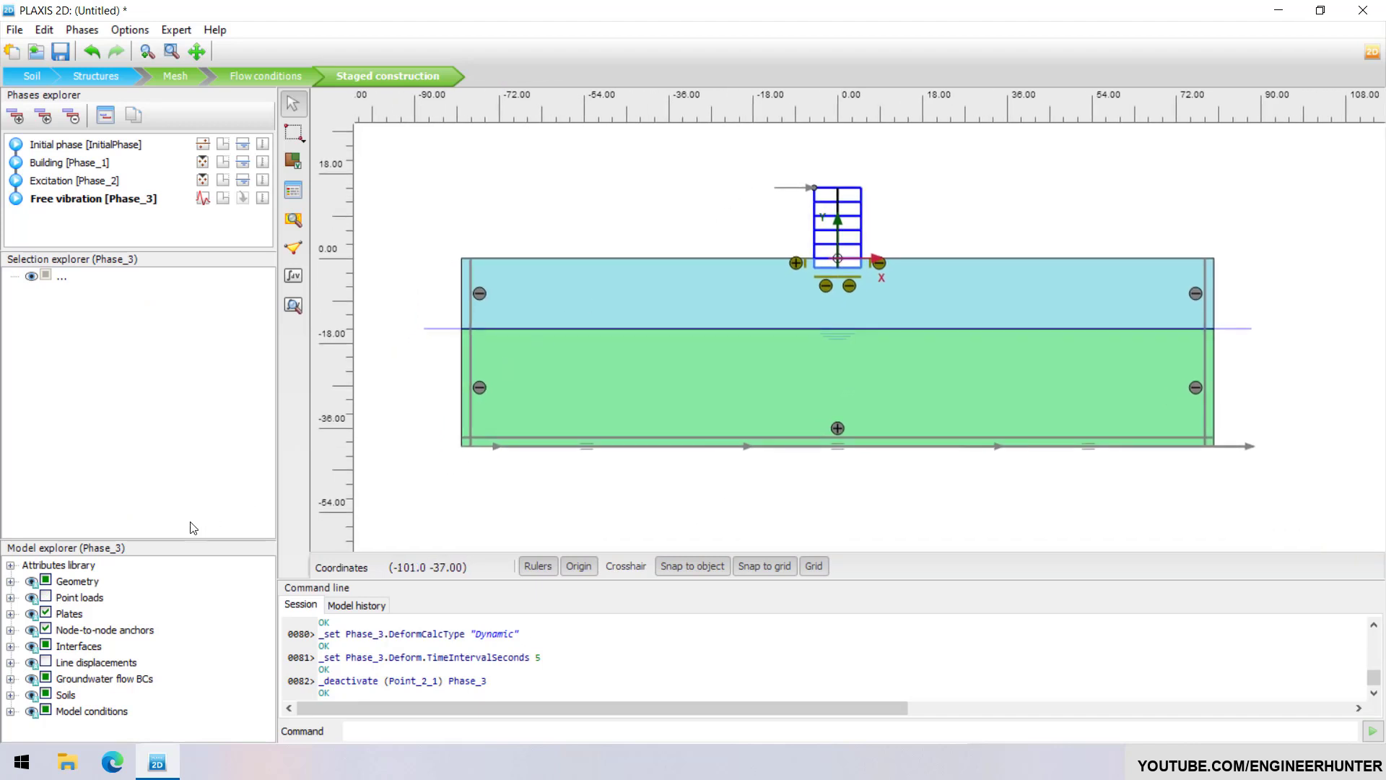
- Set the BoundaryYMin dynamics condition to Viscous in the model conditions of the Free vibration phase
drag(182, 540, 181, 336)
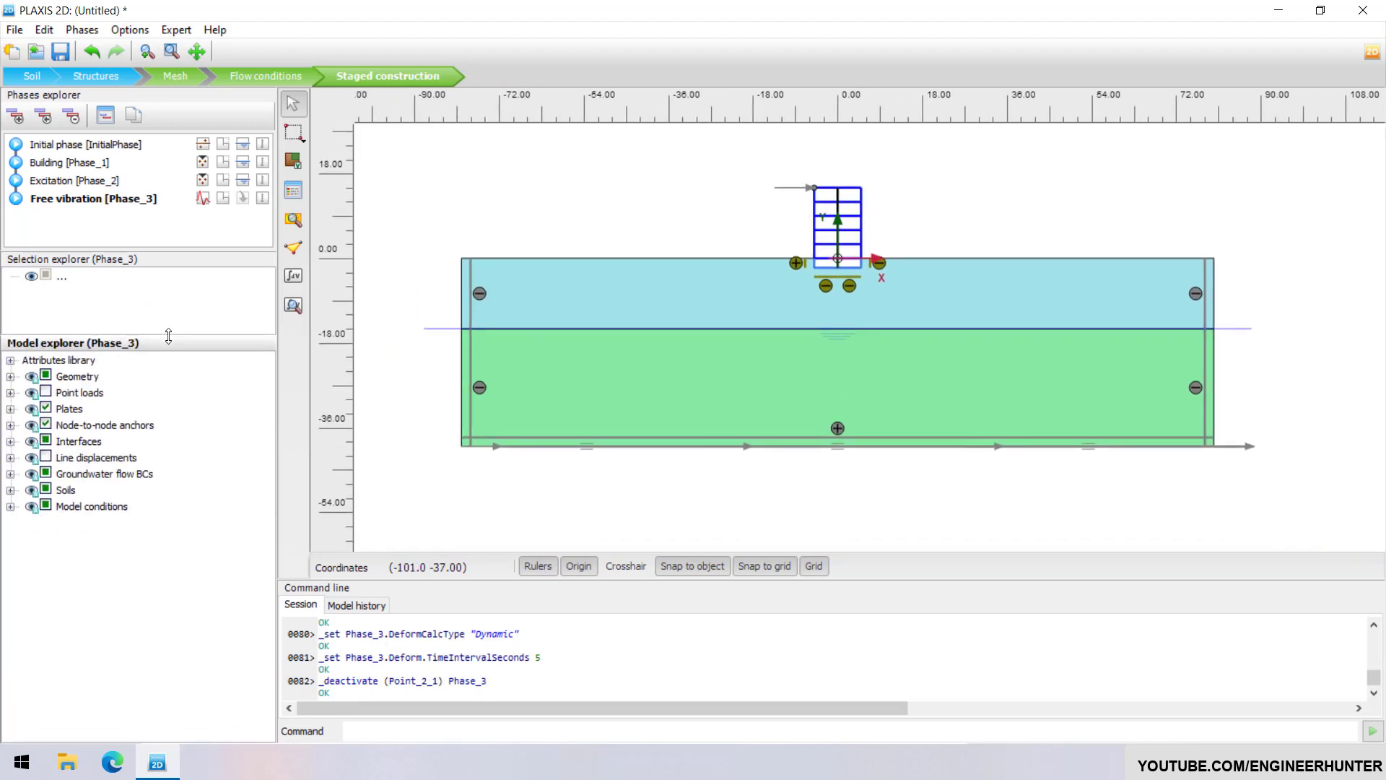
click(12, 507)
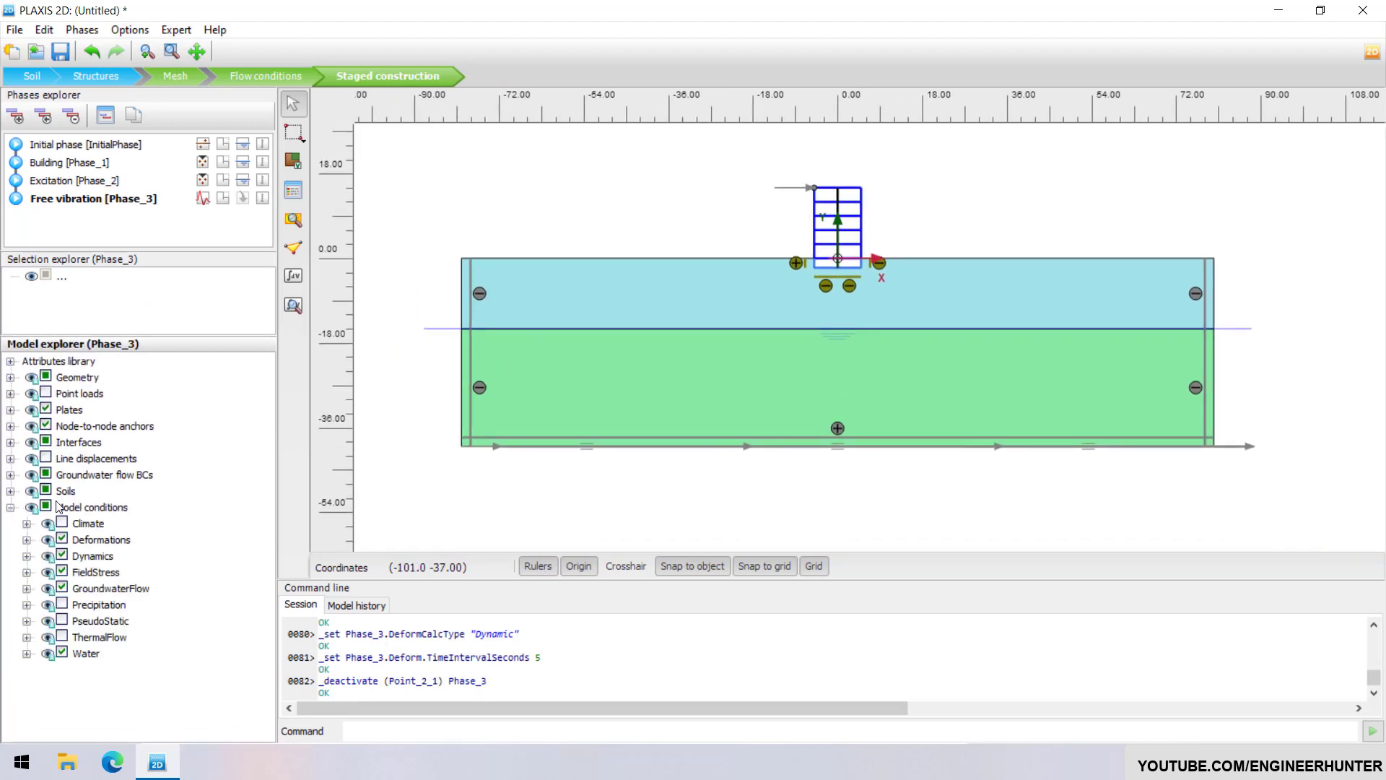
click(27, 557)
scroll(160, 595, down, 1)
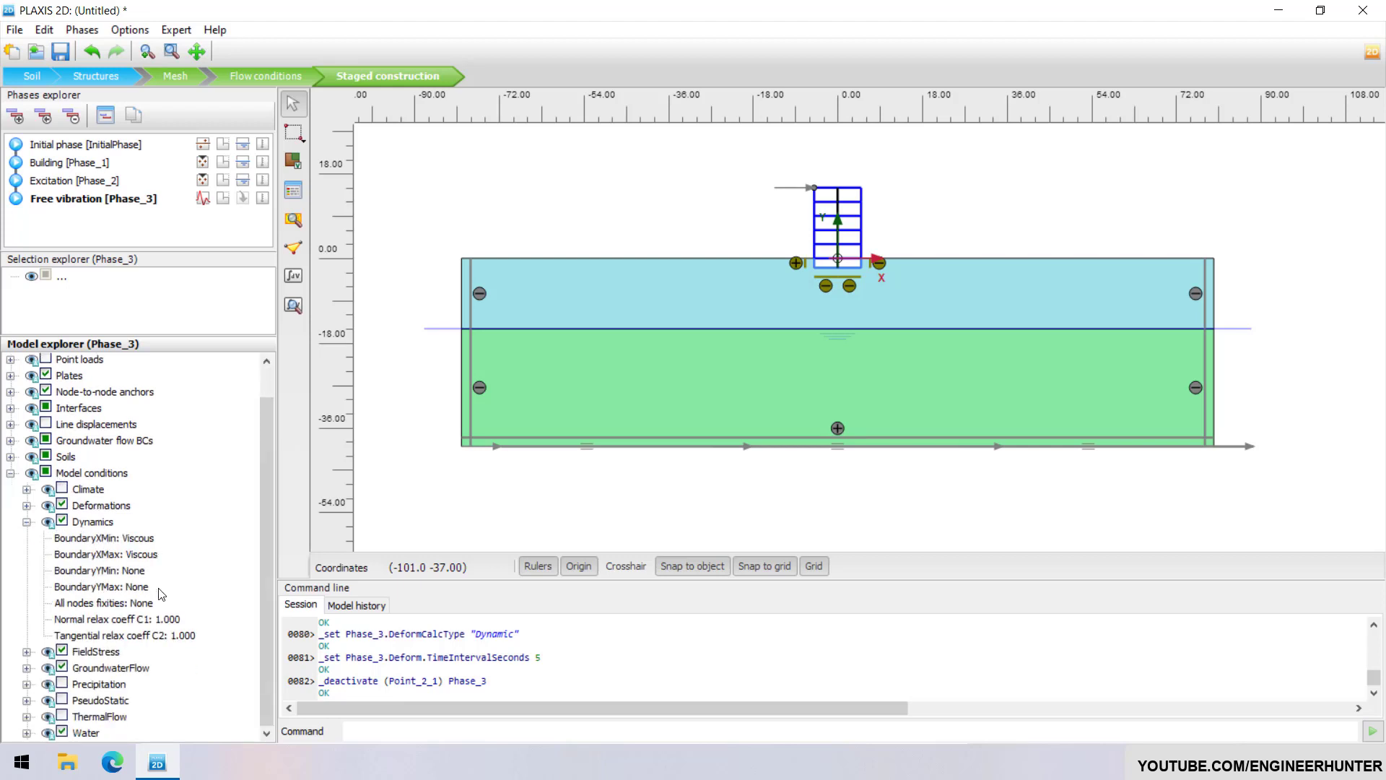
click(153, 543)
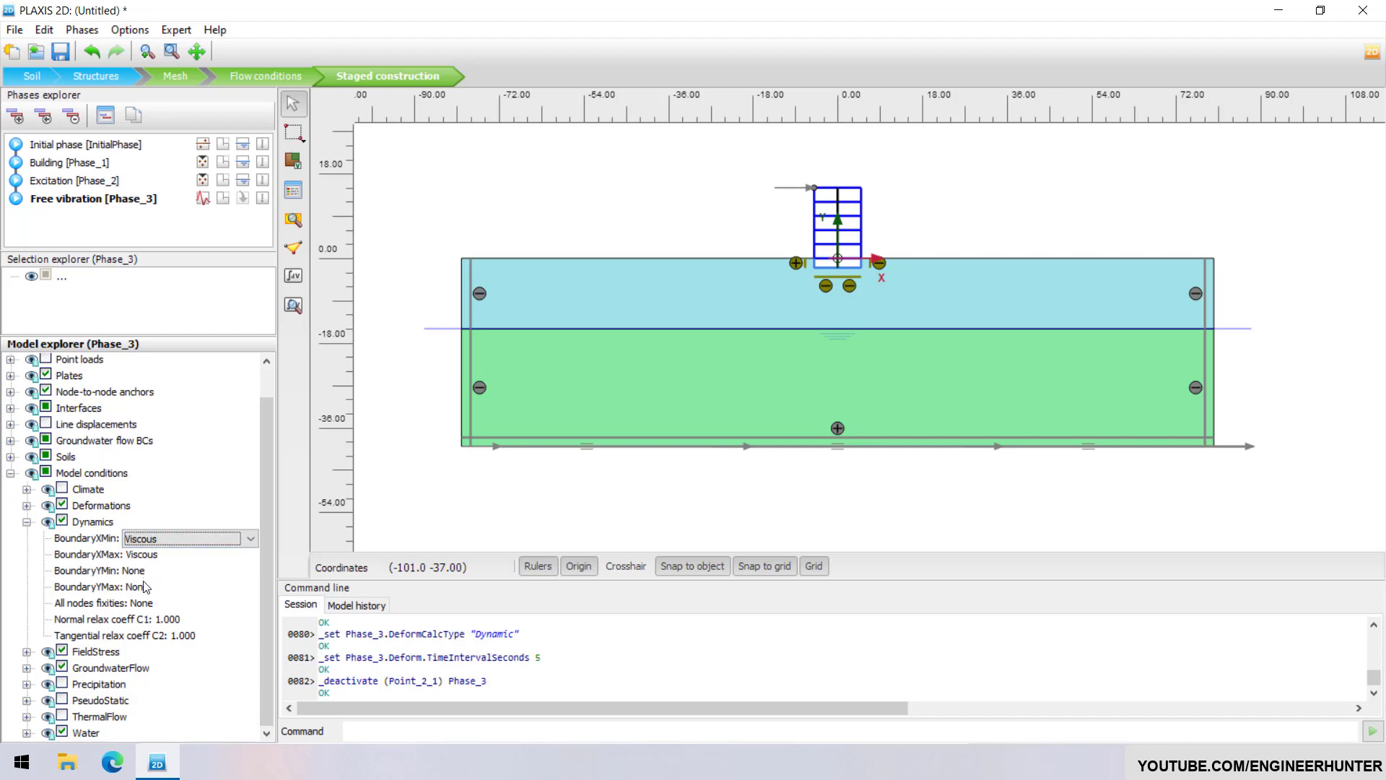
click(148, 572)
click(154, 574)
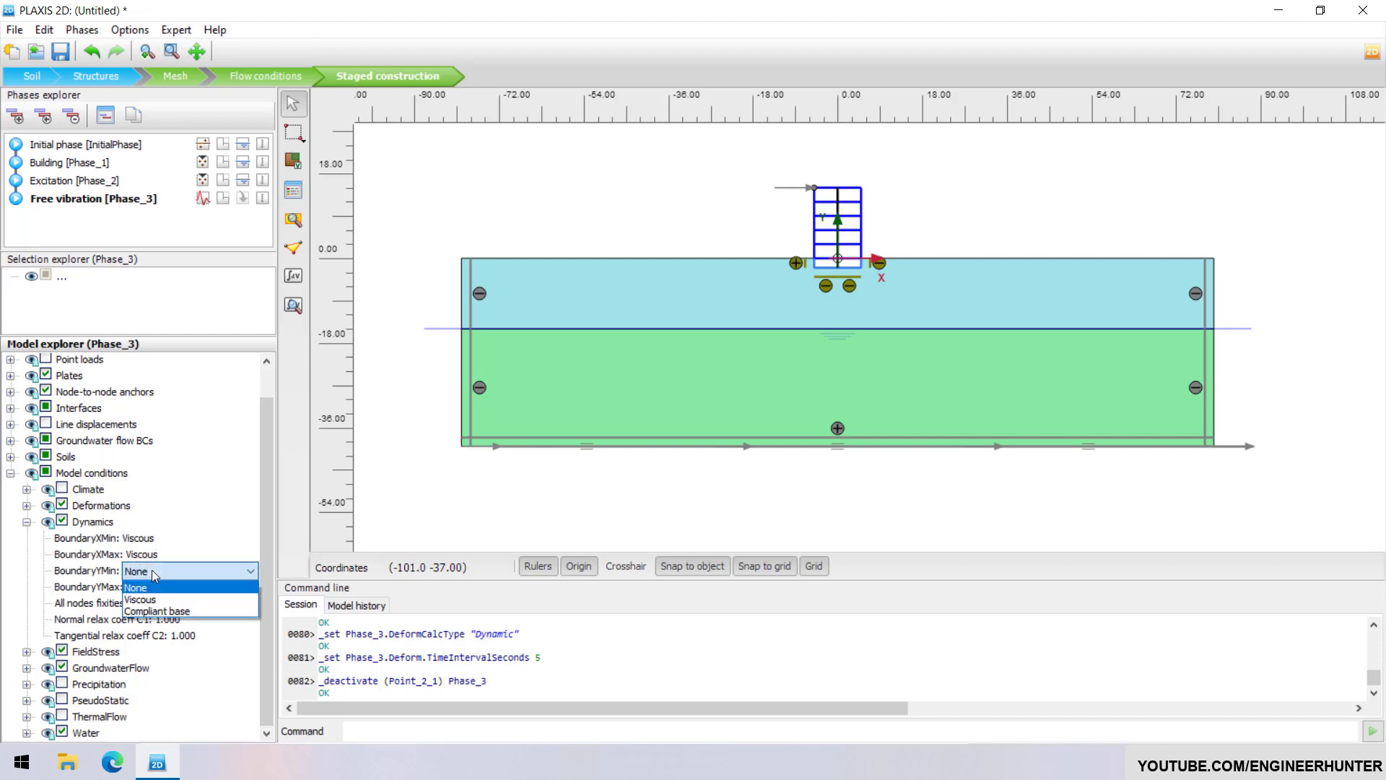
click(153, 599)
scroll(155, 606, down, 1)
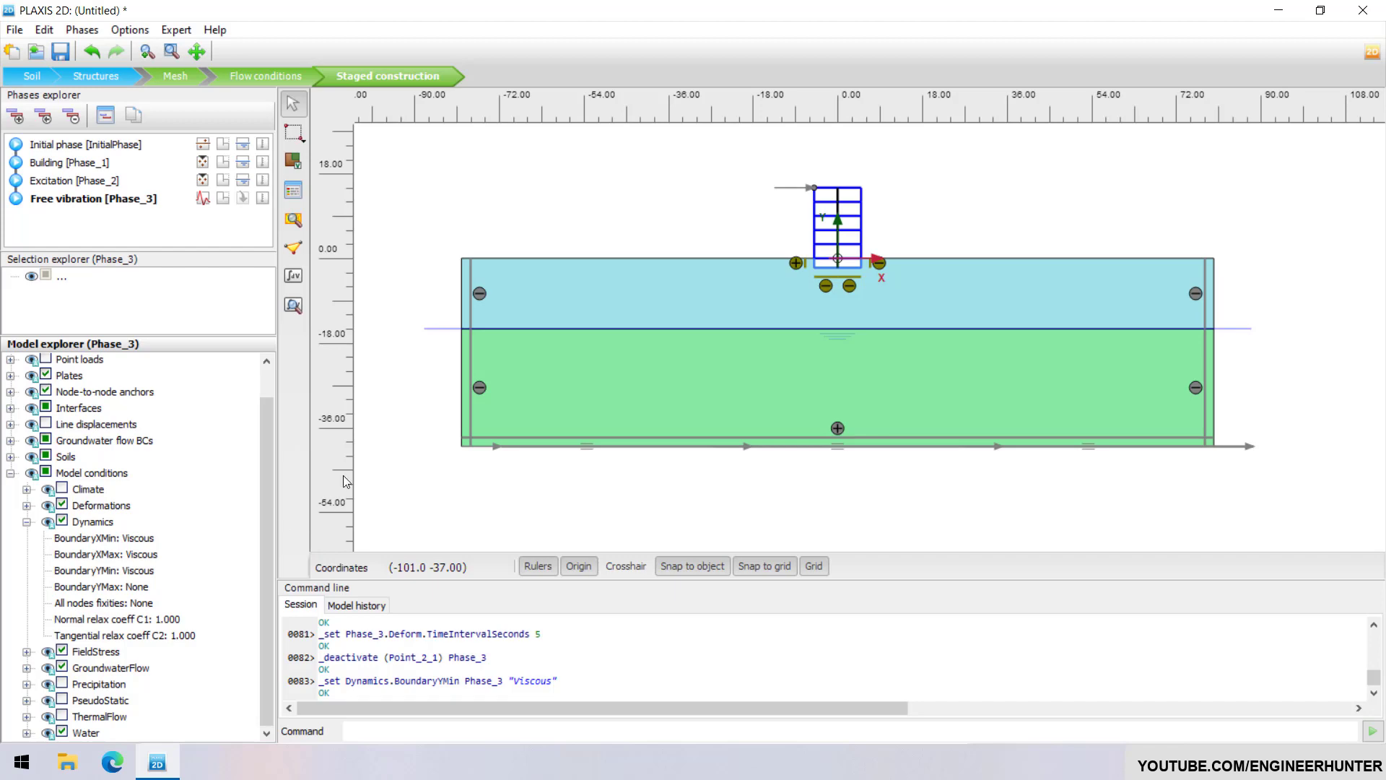
- Add a new calculation phase after Free vibration and name it Earthquake
click(15, 116)
double_click(72, 218)
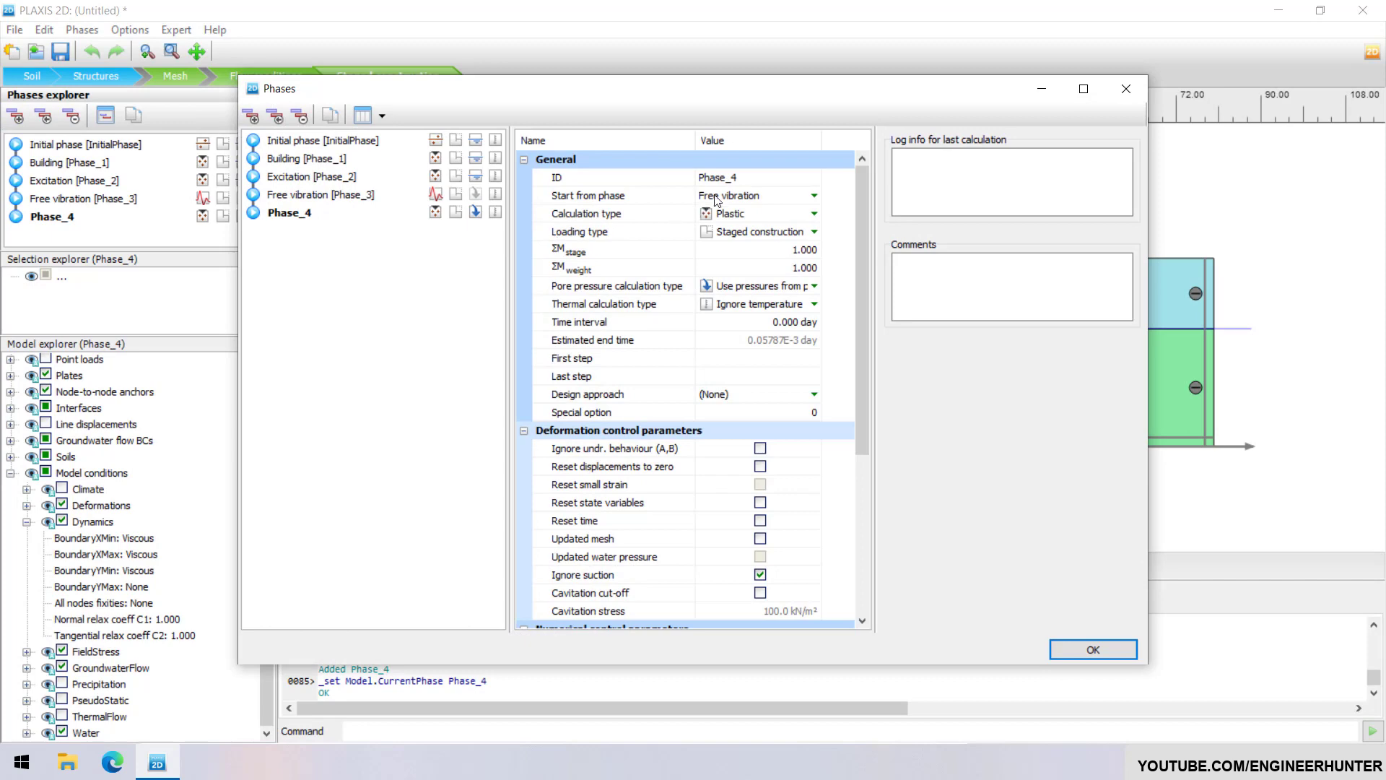
click(743, 178)
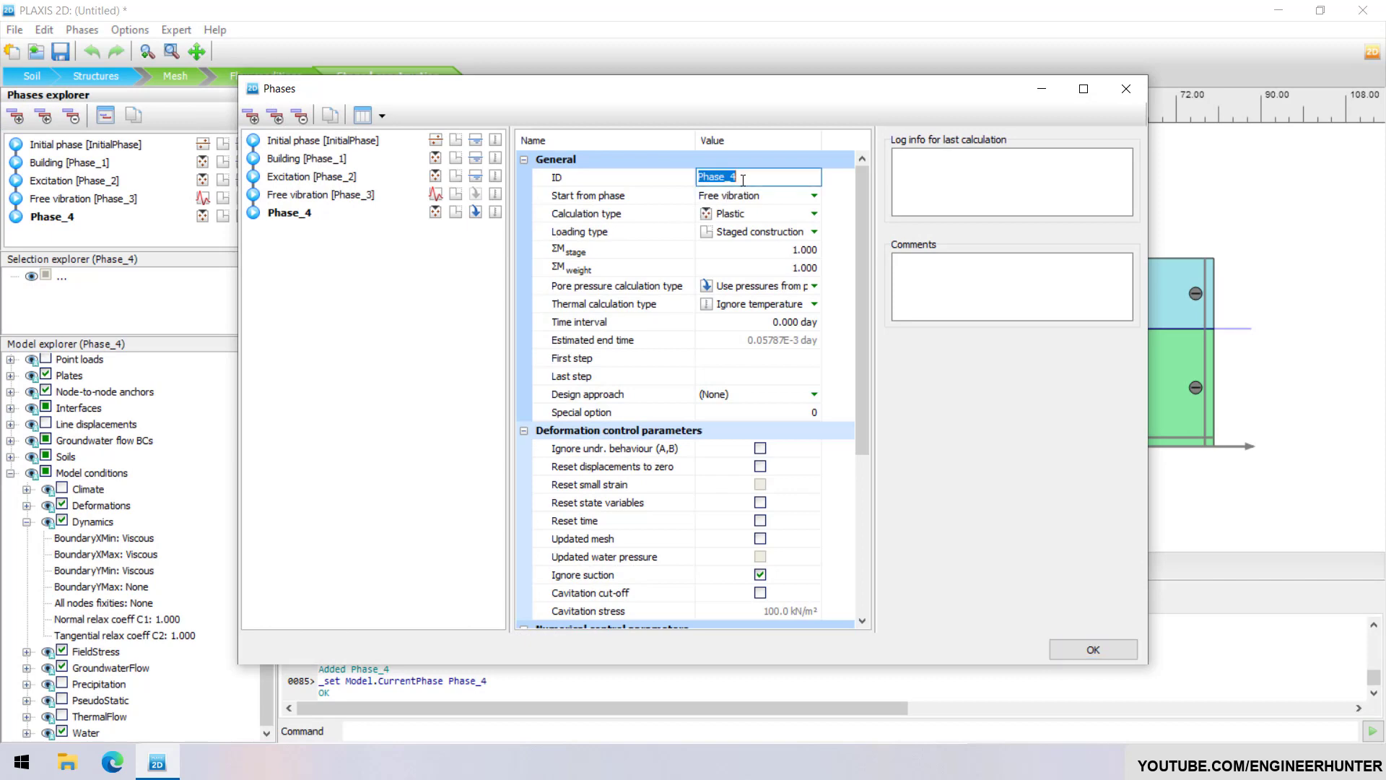
text(Earthquake)
key(Return)
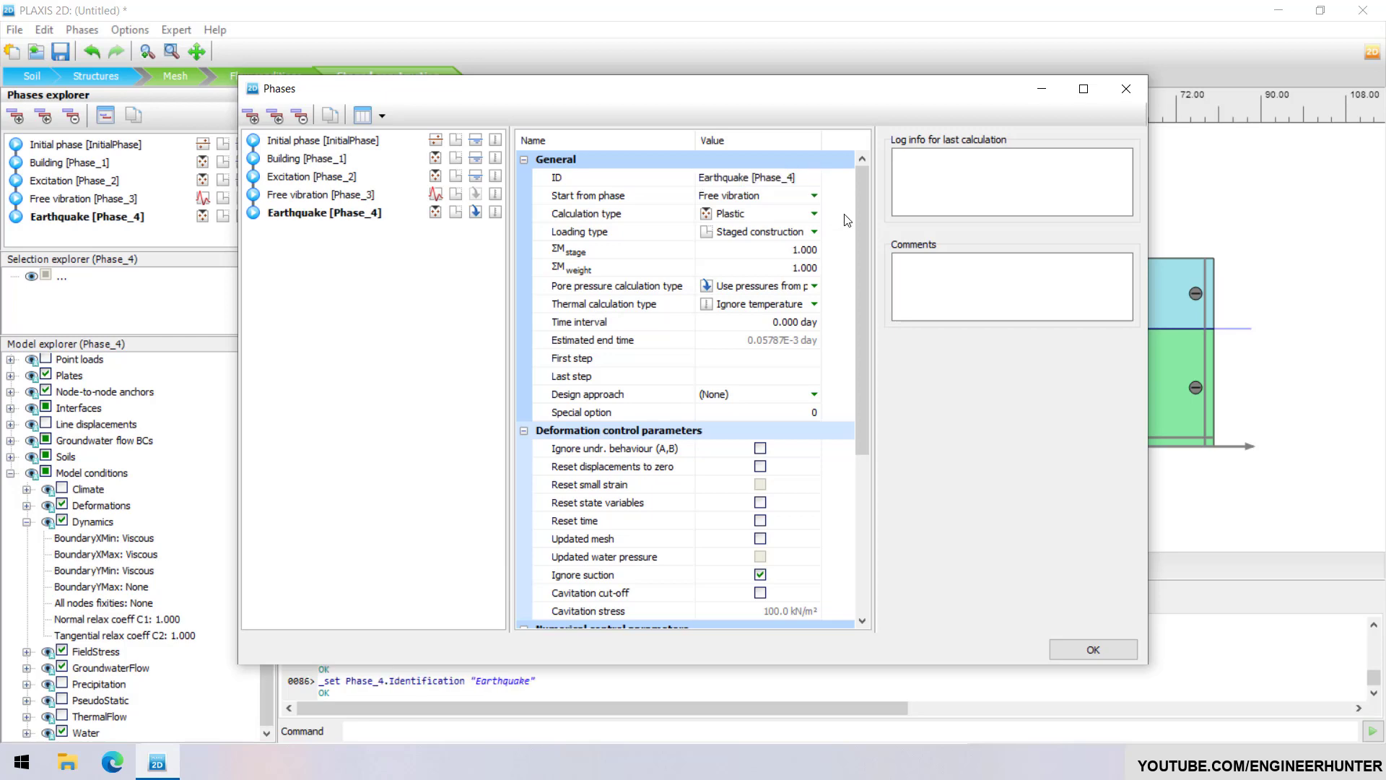
- Set the Earthquake phase to Dynamic calculation with a dynamic time interval of 20 s and displacements reset to zero
click(751, 213)
click(751, 214)
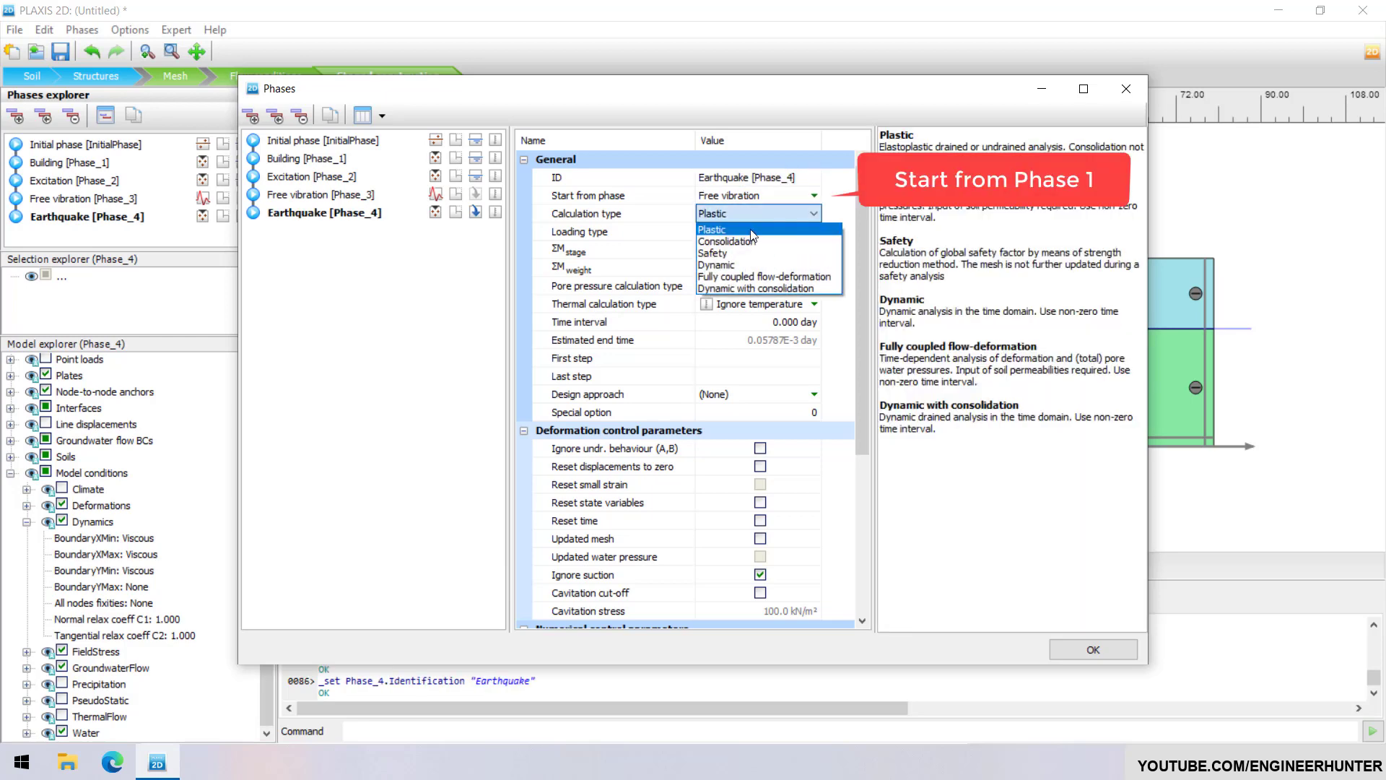
click(758, 266)
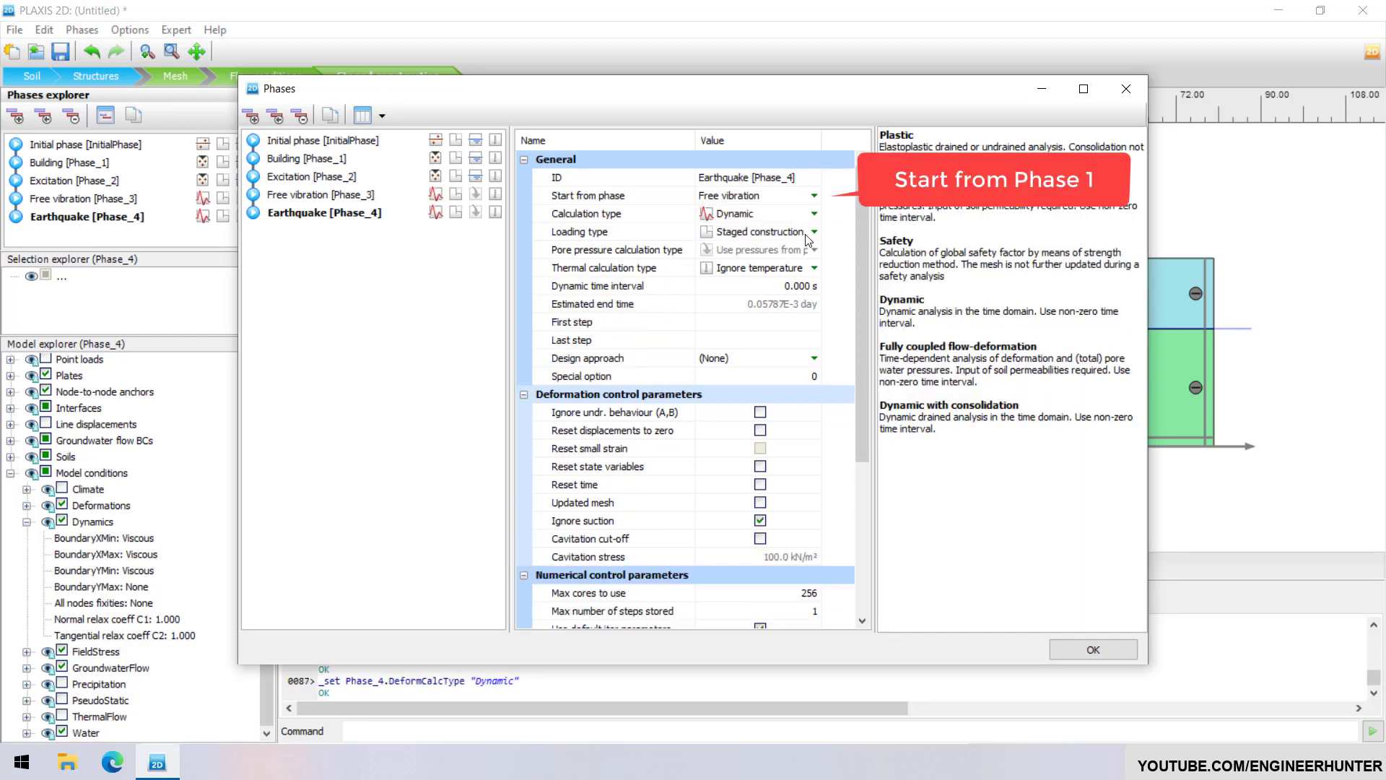
click(790, 286)
text(2)
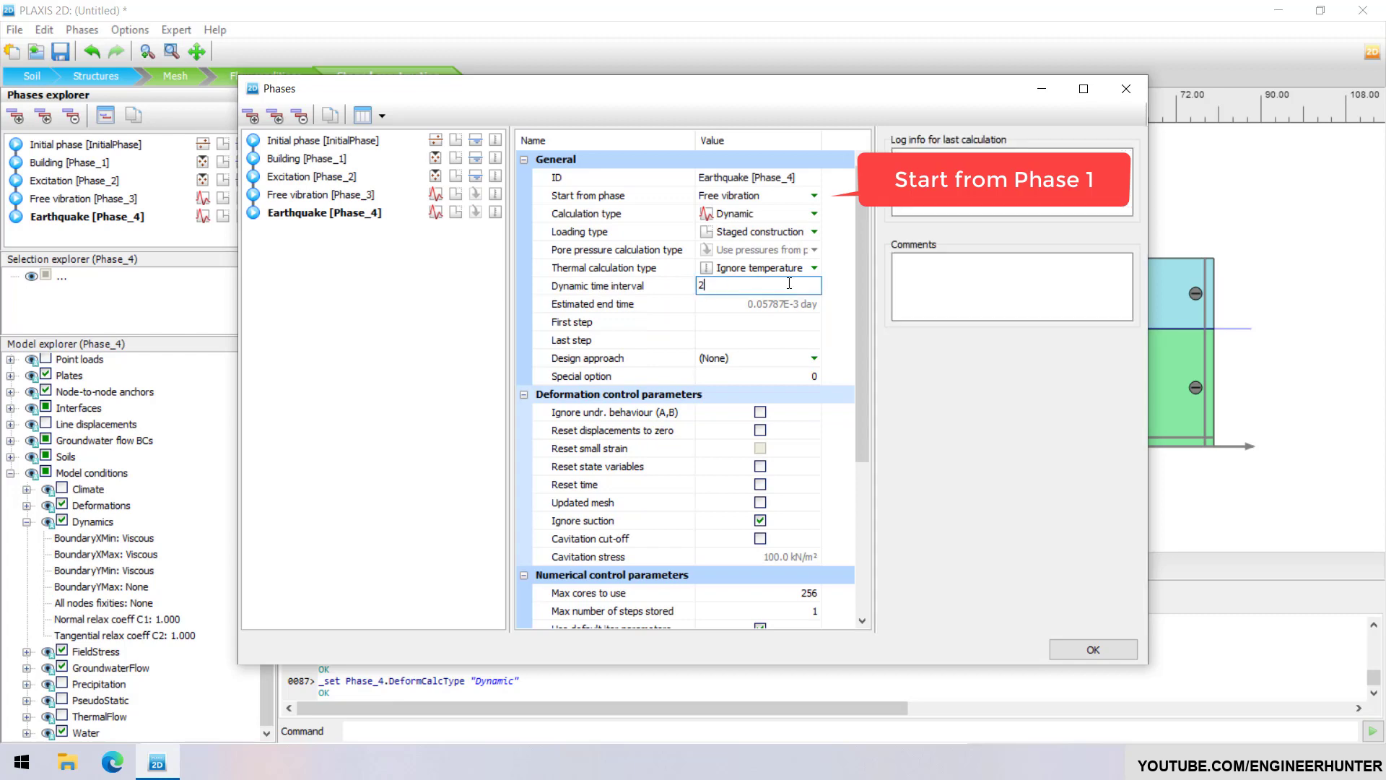
text(0)
click(851, 299)
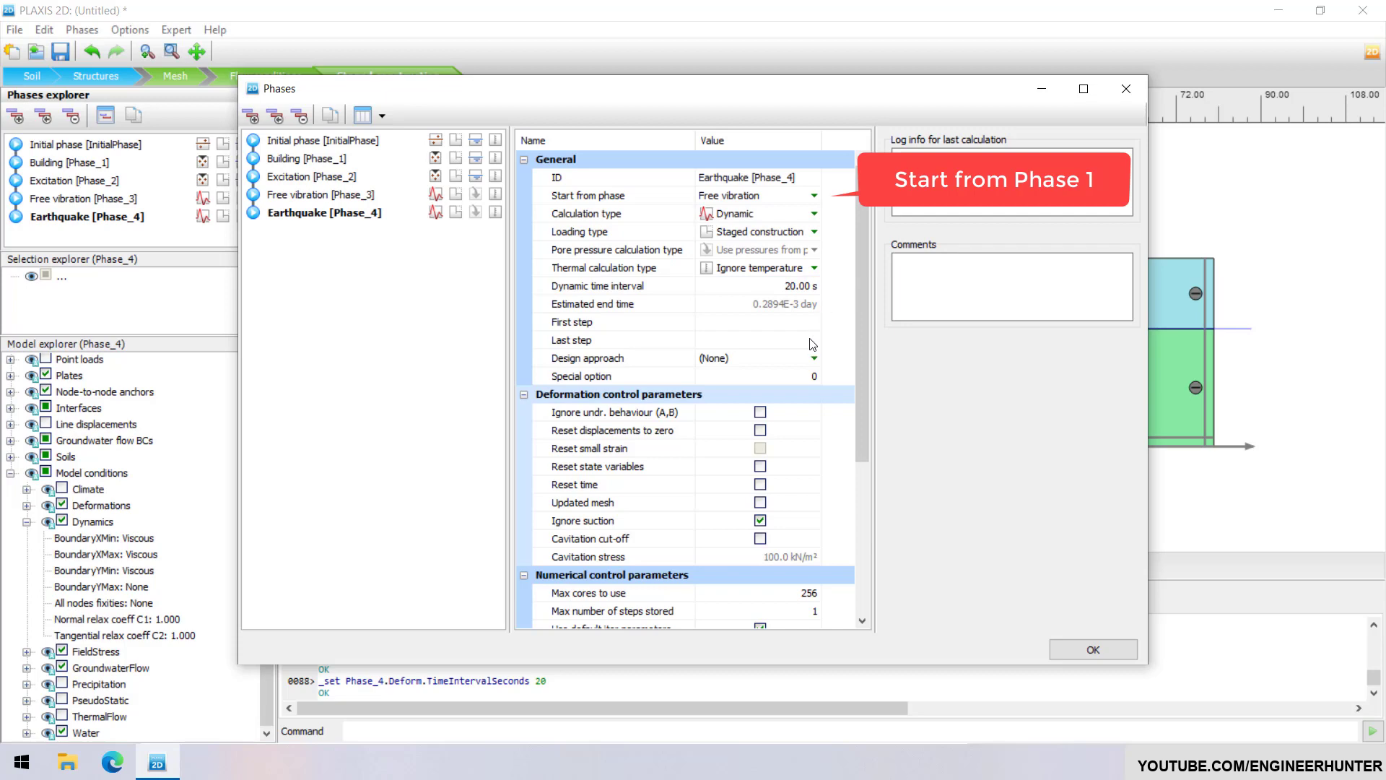
click(760, 431)
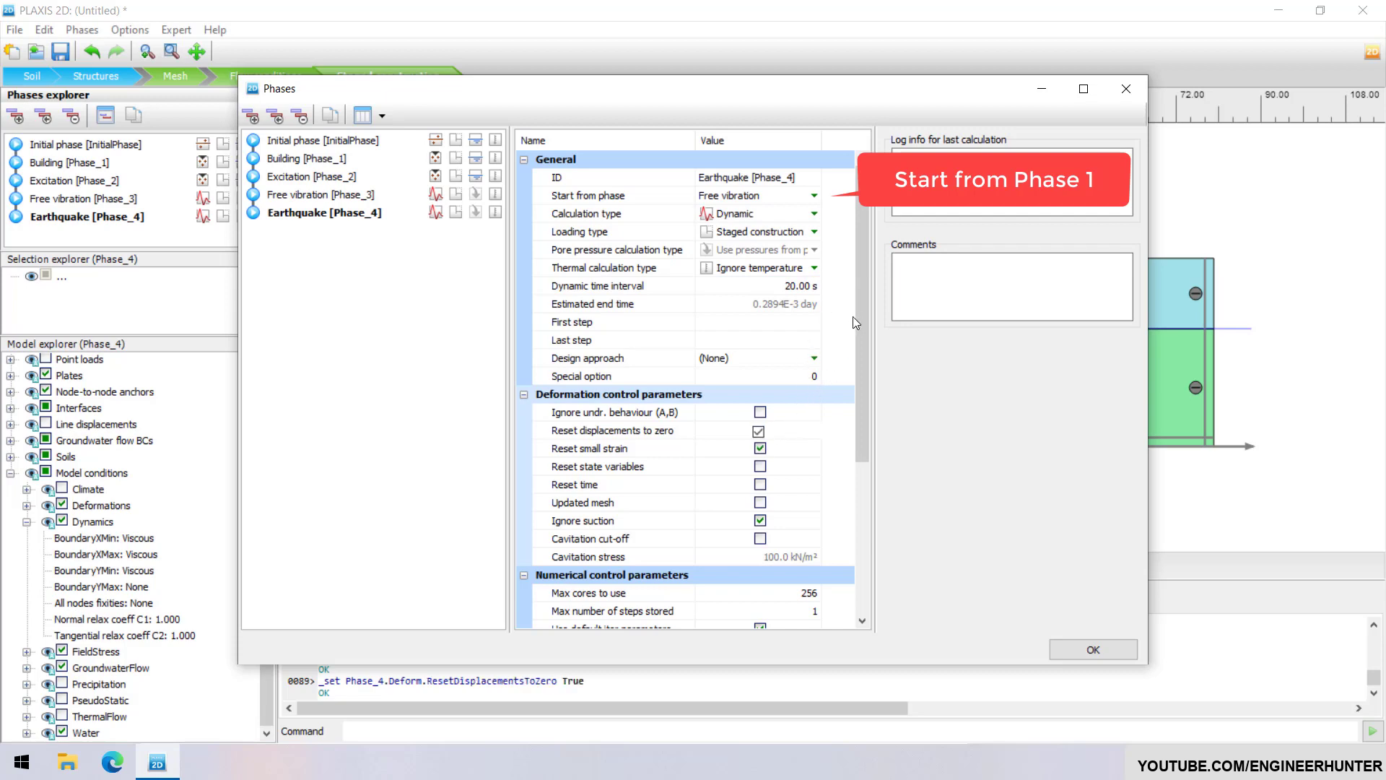